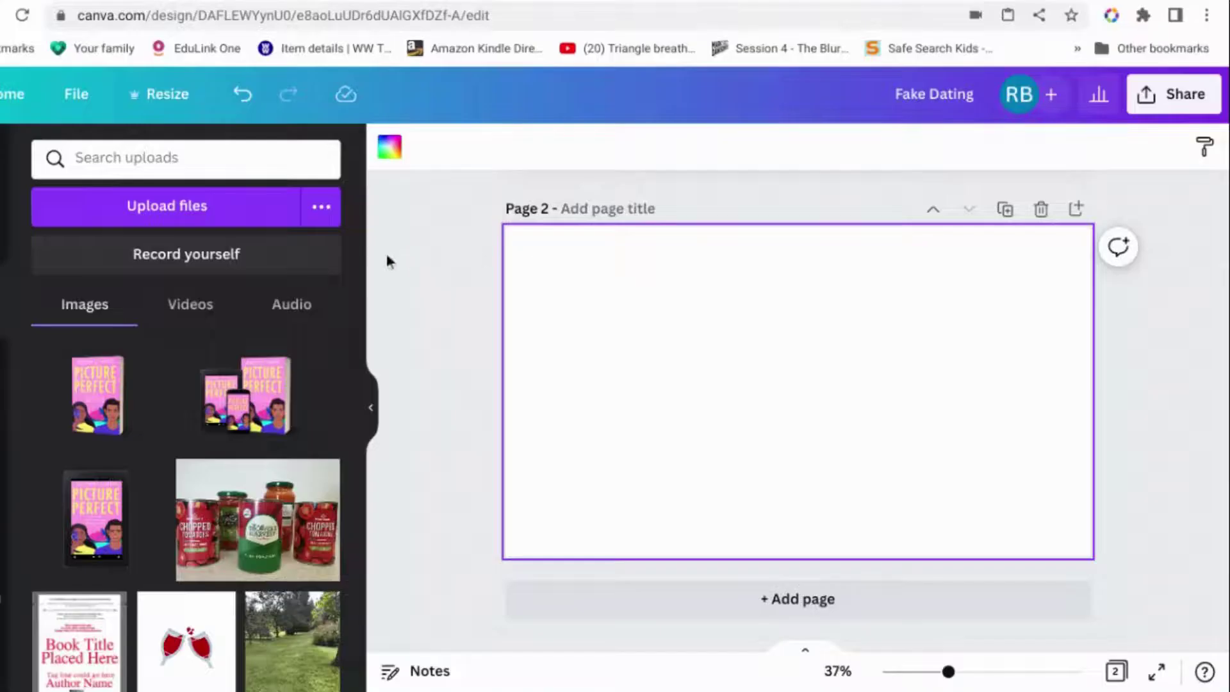
Add the Picture Perfect book image to Page 2 and enlarge it to fill most of the page
scroll(416, 275, up, 5)
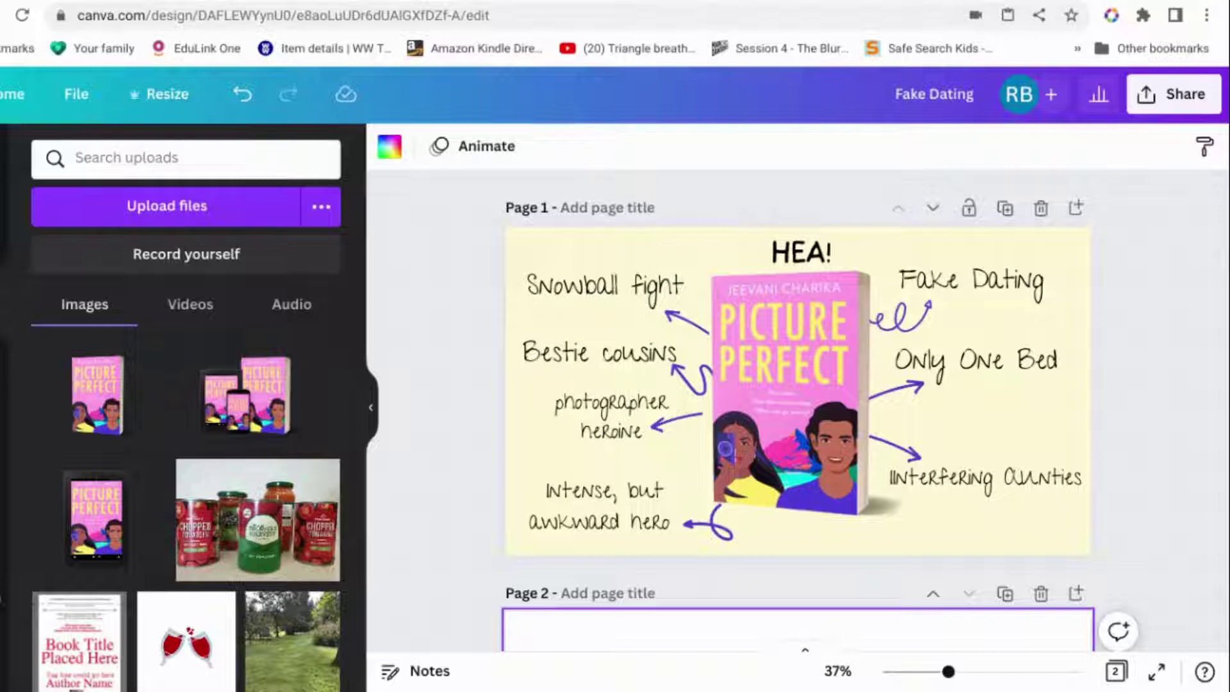
scroll(1211, 416, down, 4)
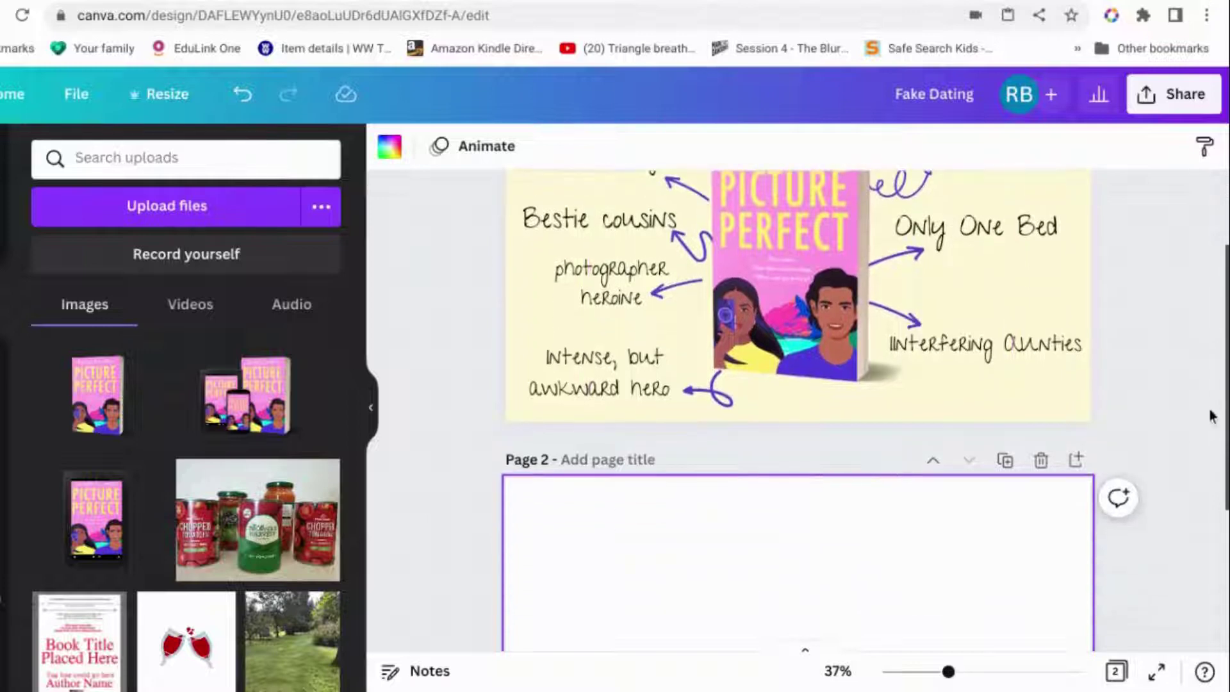
scroll(1211, 416, down, 3)
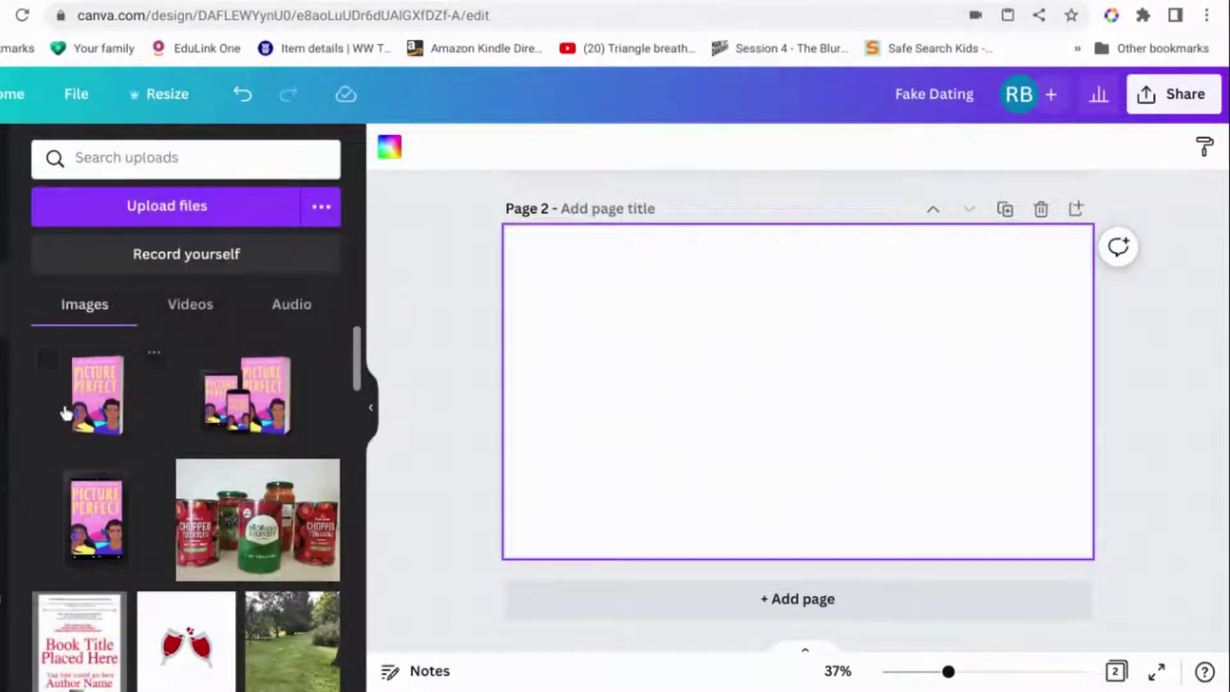
click(123, 423)
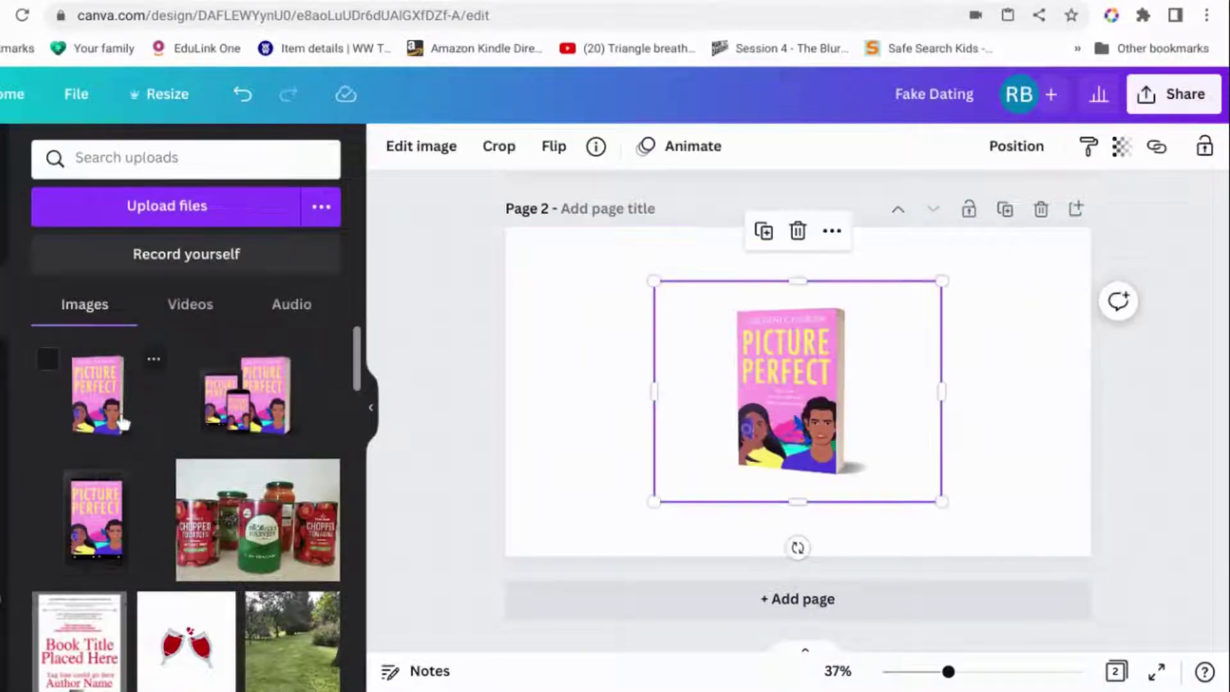
drag(655, 282, 614, 232)
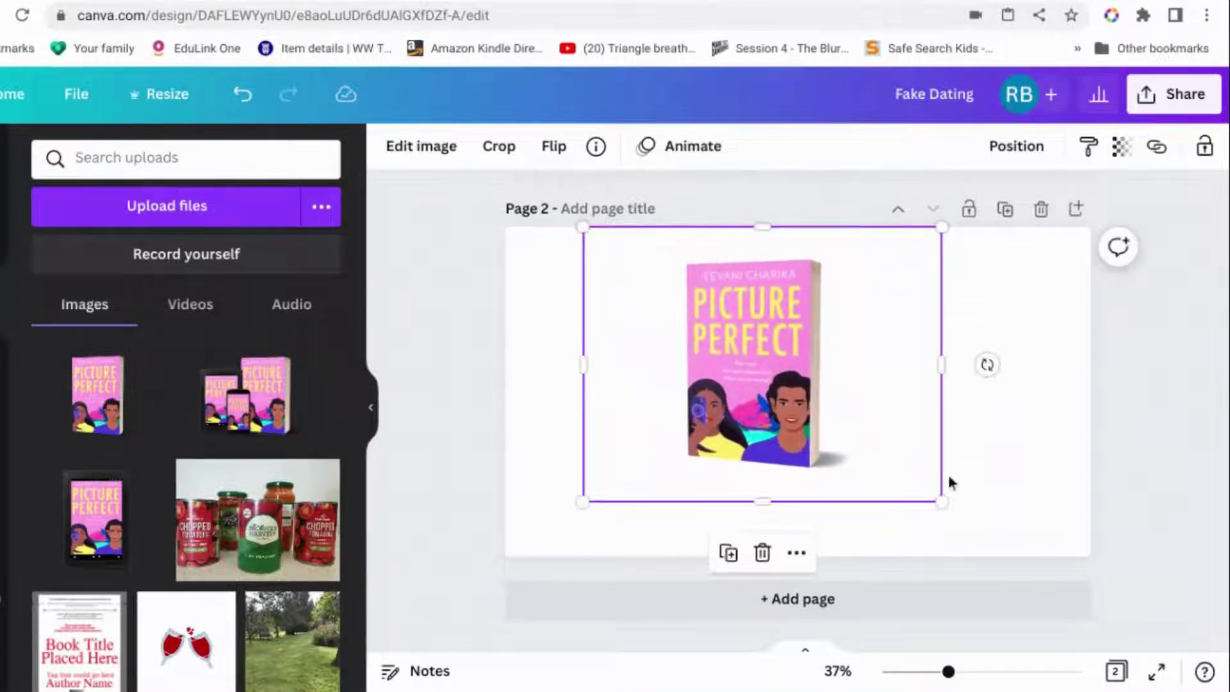
drag(943, 503, 996, 593)
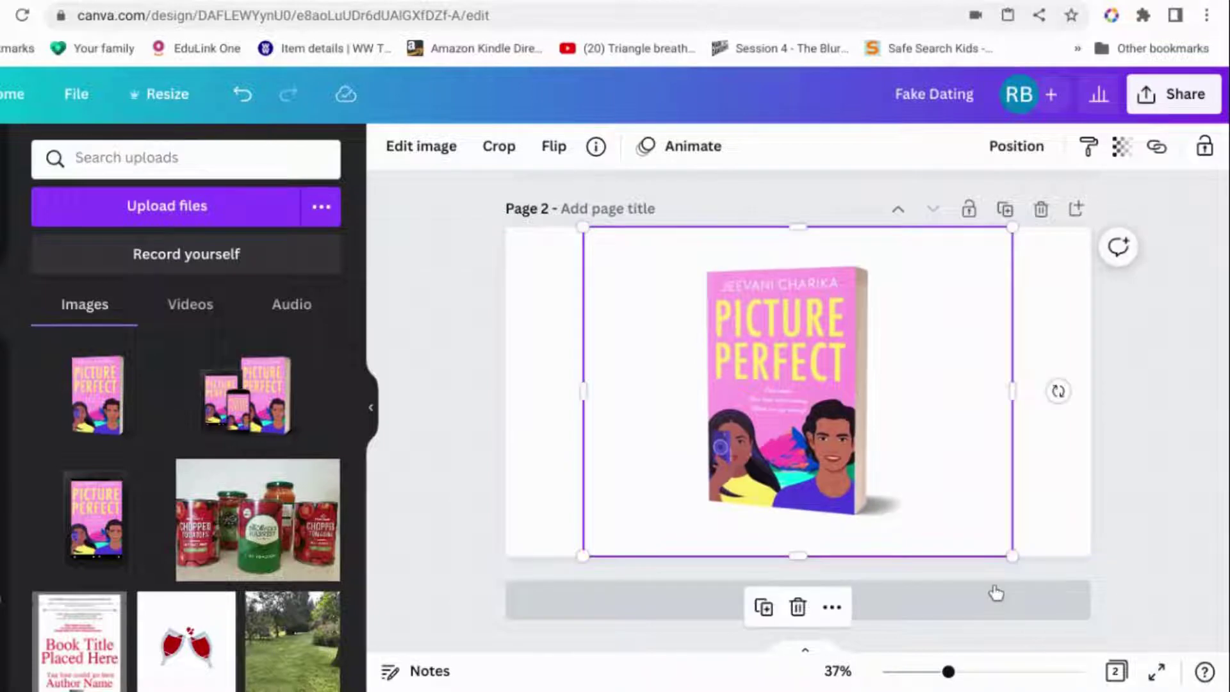
click(1220, 490)
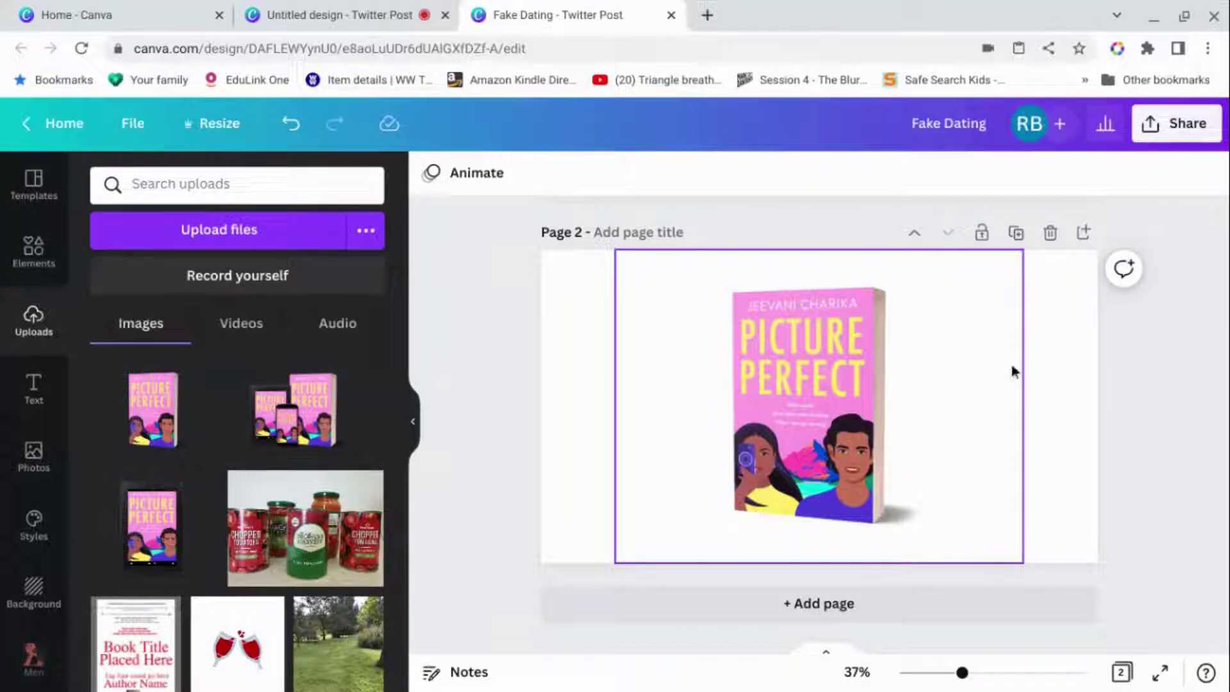
Select Page 2 and bring up its Background colour options in the side panel
click(1075, 348)
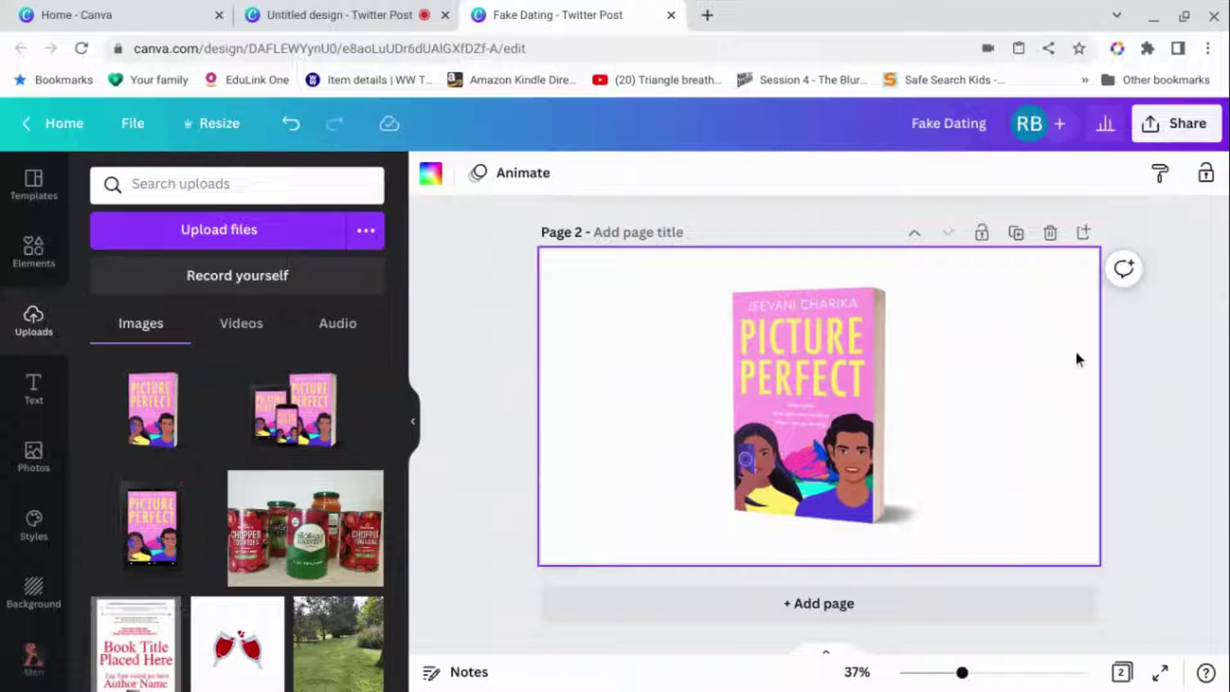
click(34, 250)
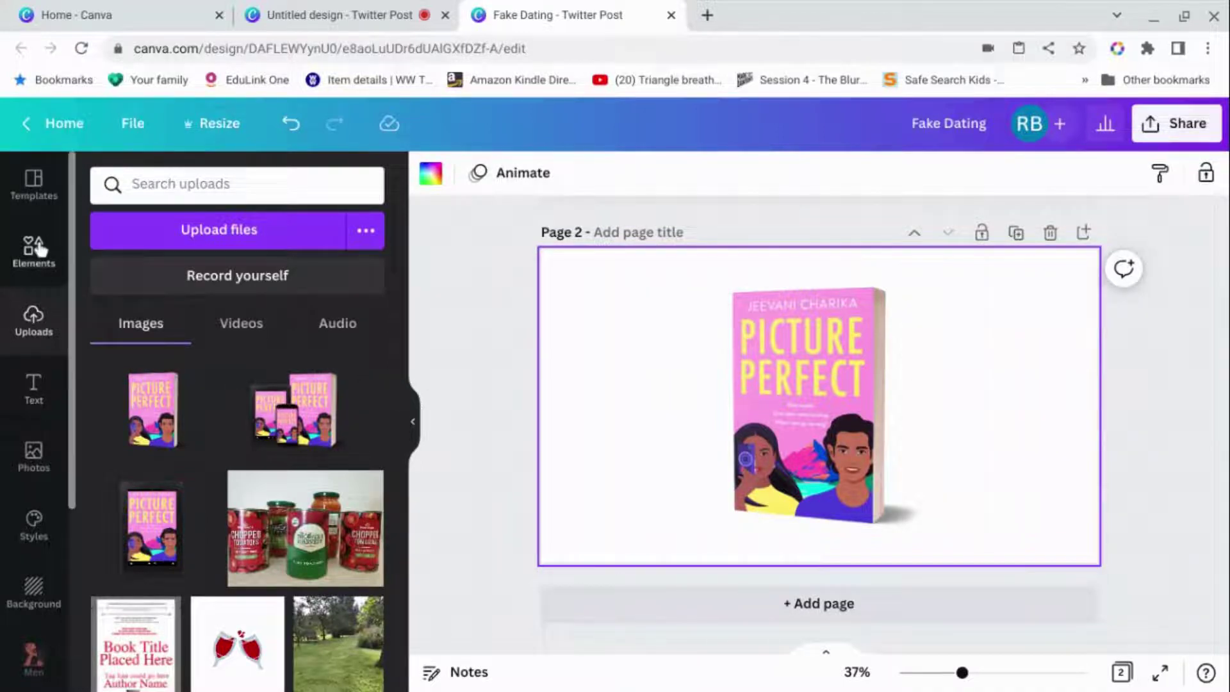
click(181, 185)
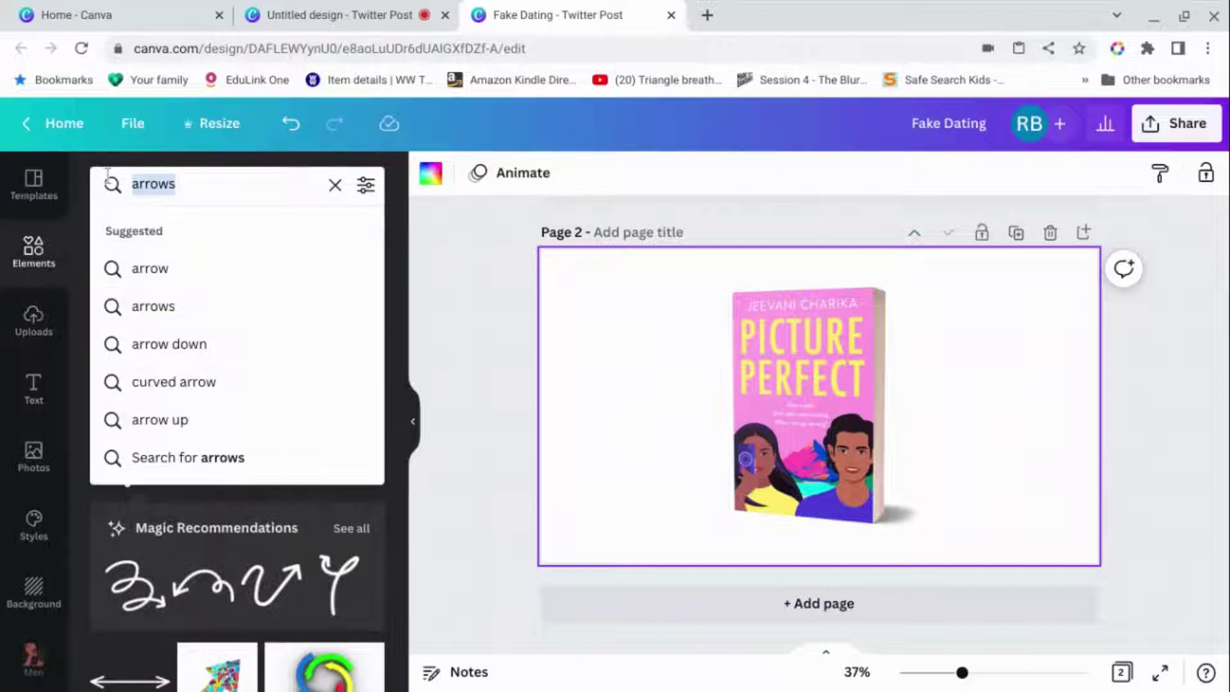
click(34, 593)
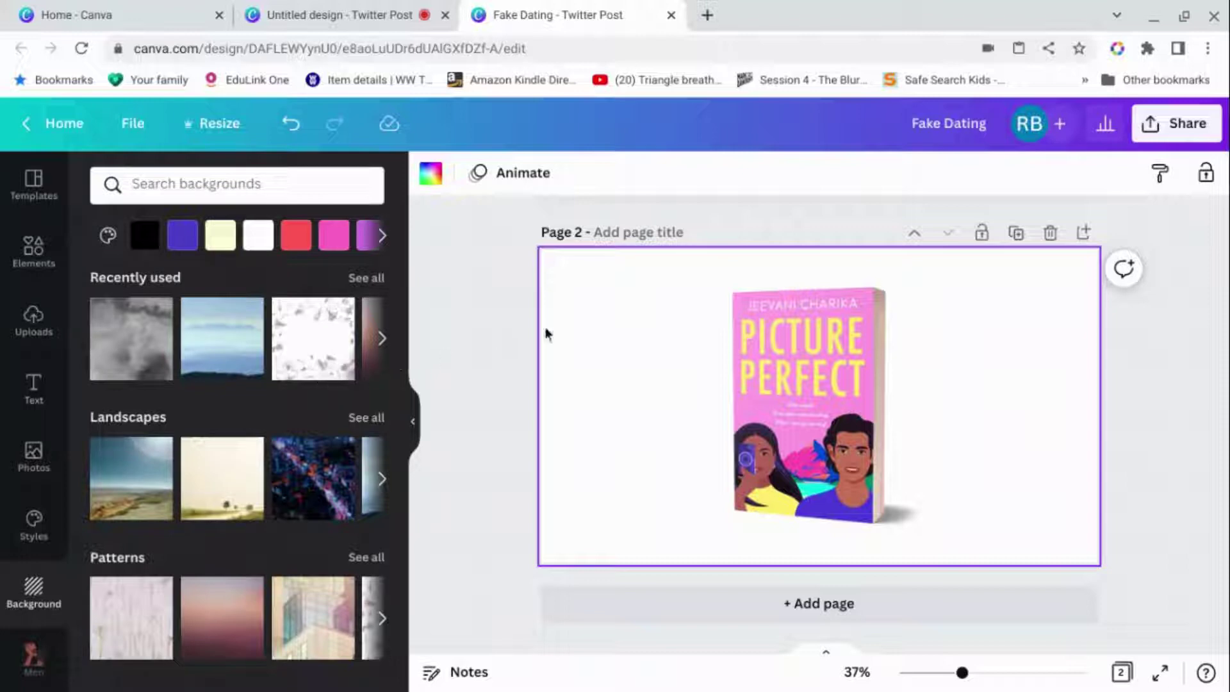
scroll(466, 357, up, 5)
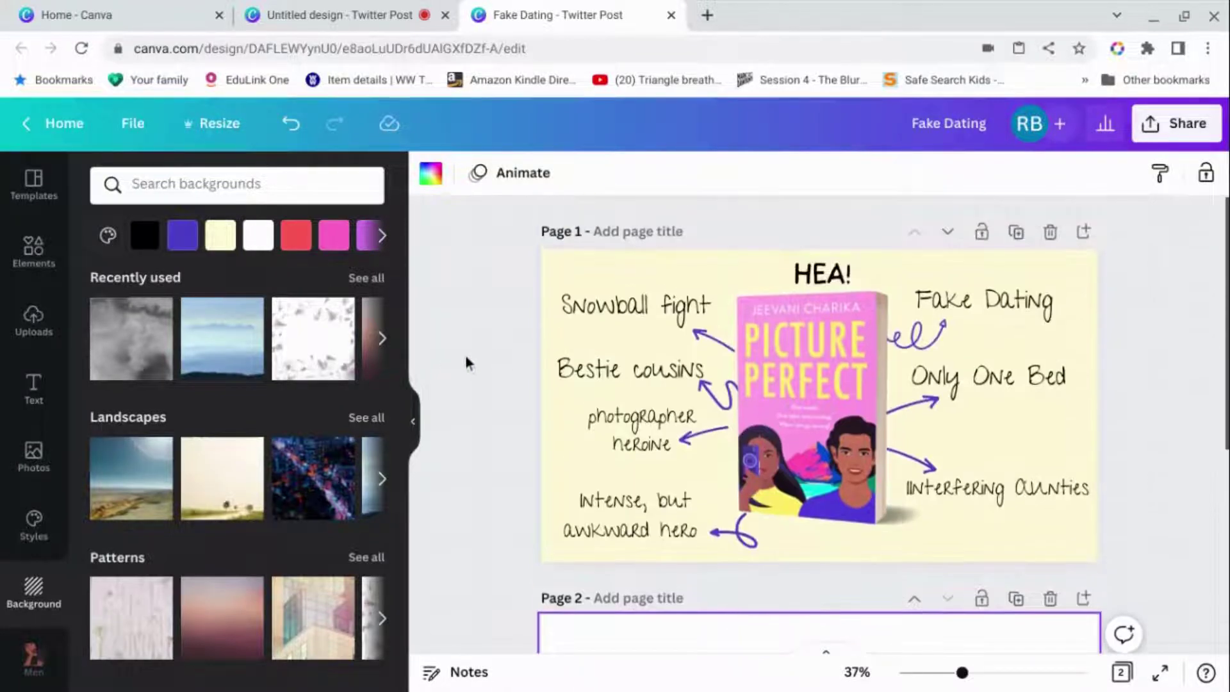
scroll(467, 356, down, 5)
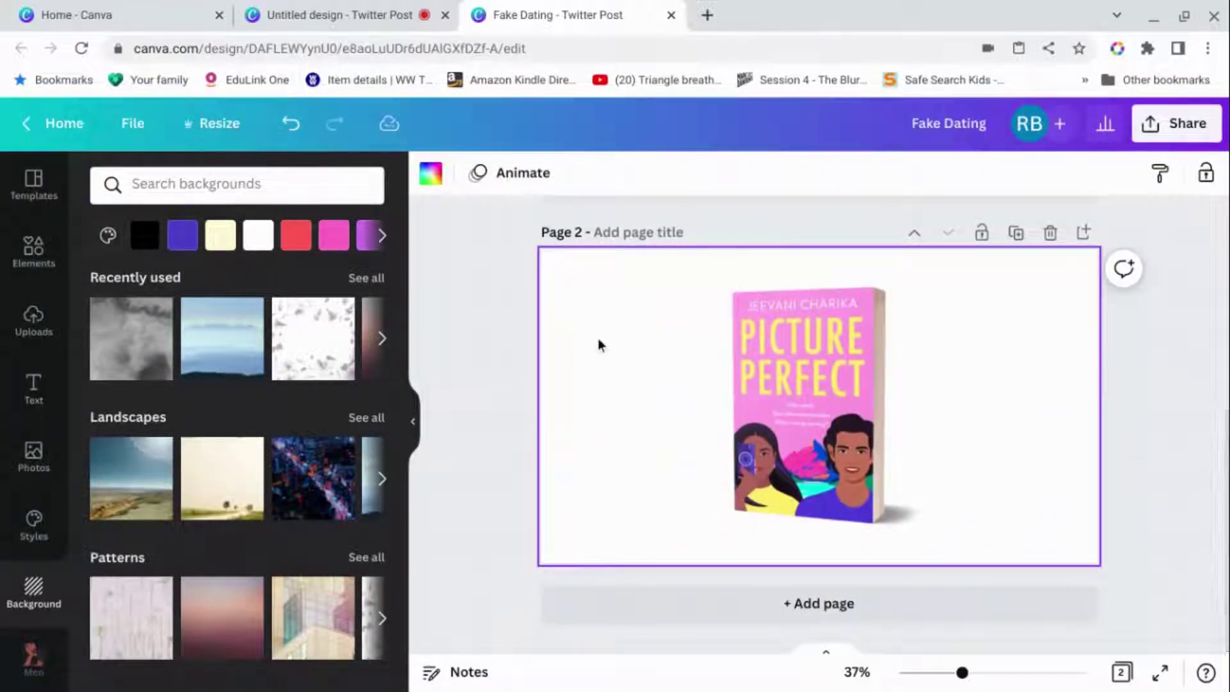
Make Page 2's background the yellow from the photo colours
click(432, 177)
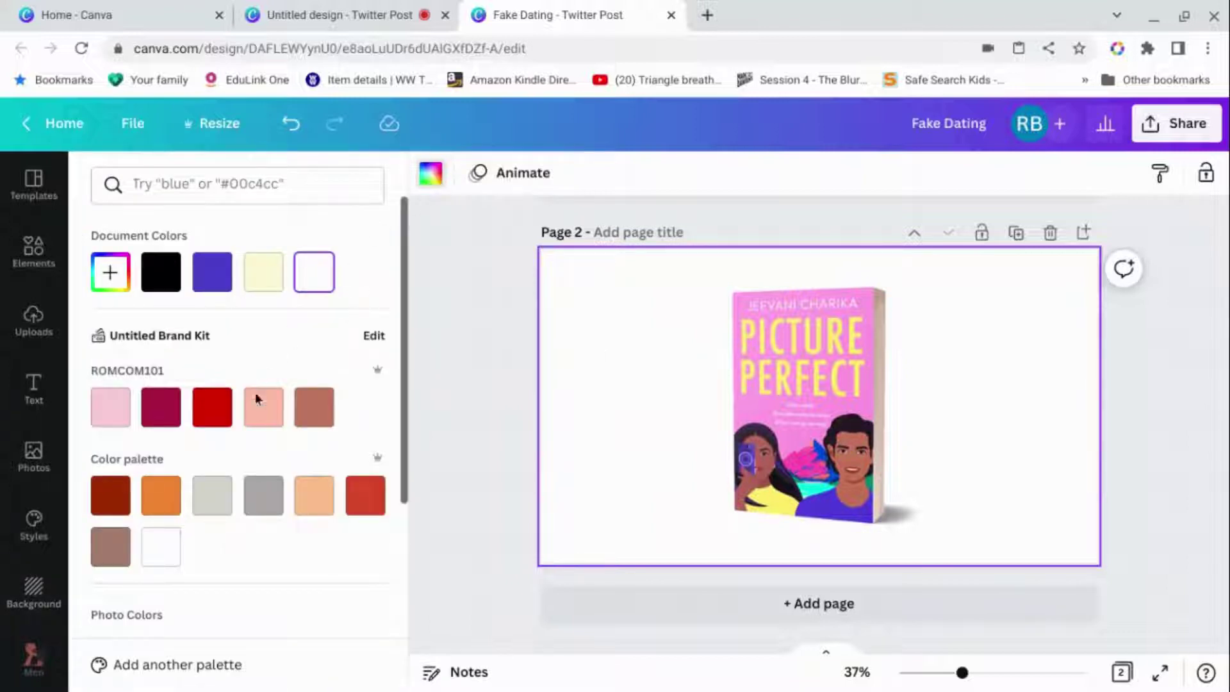
scroll(255, 406, down, 5)
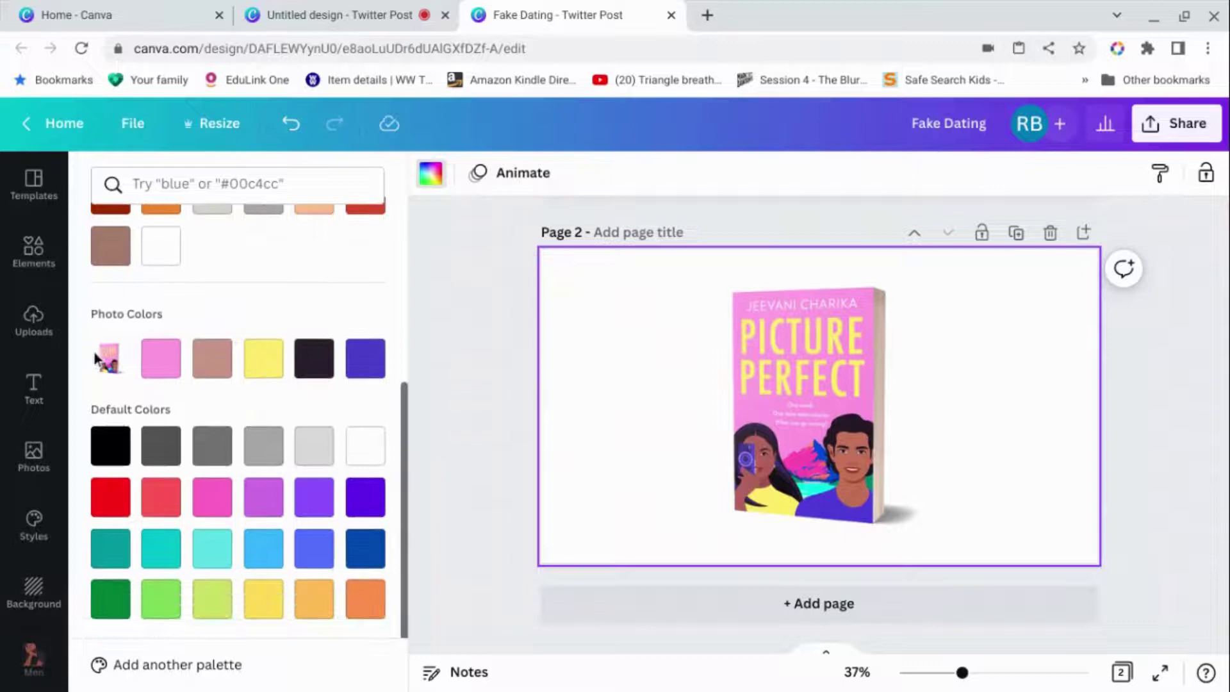
click(260, 366)
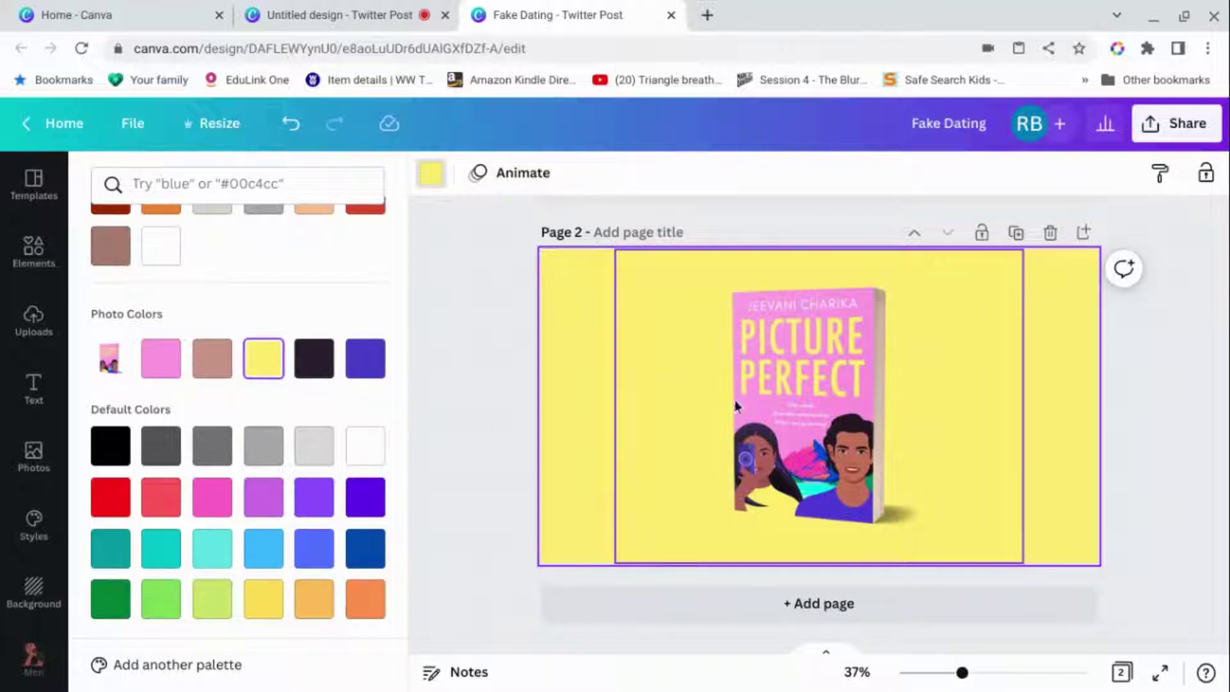
scroll(324, 368, up, 5)
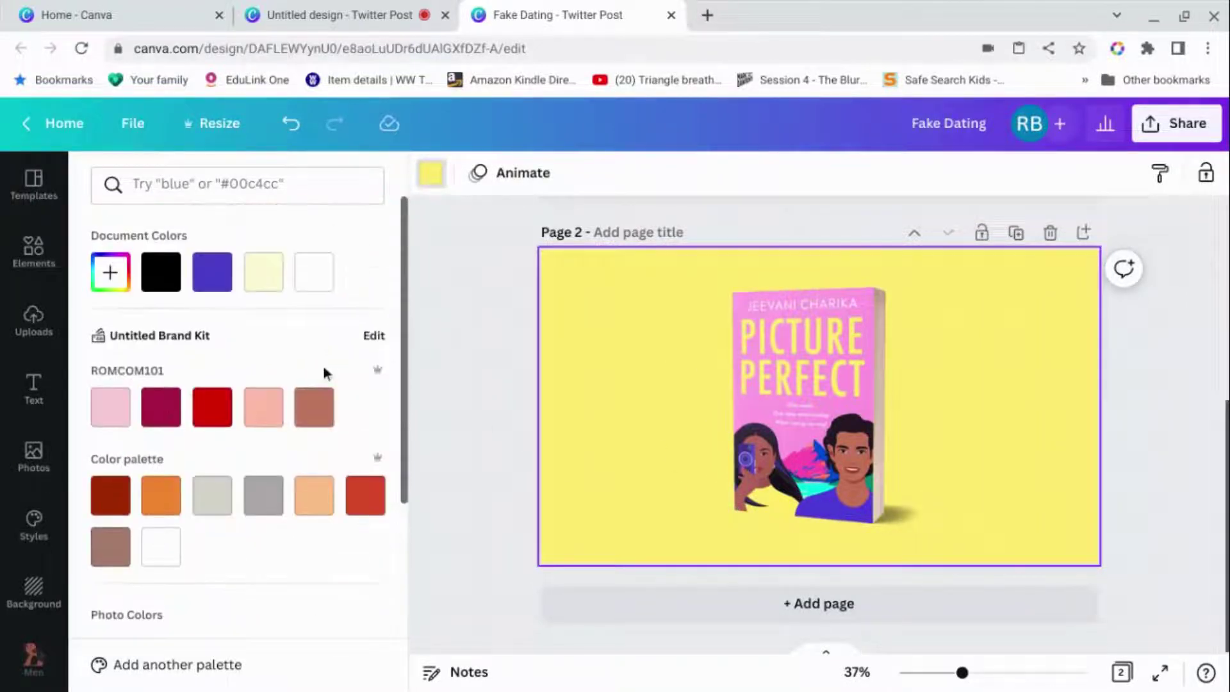
Refine the background to a custom pale cream-yellow, #FFFBE0
click(429, 174)
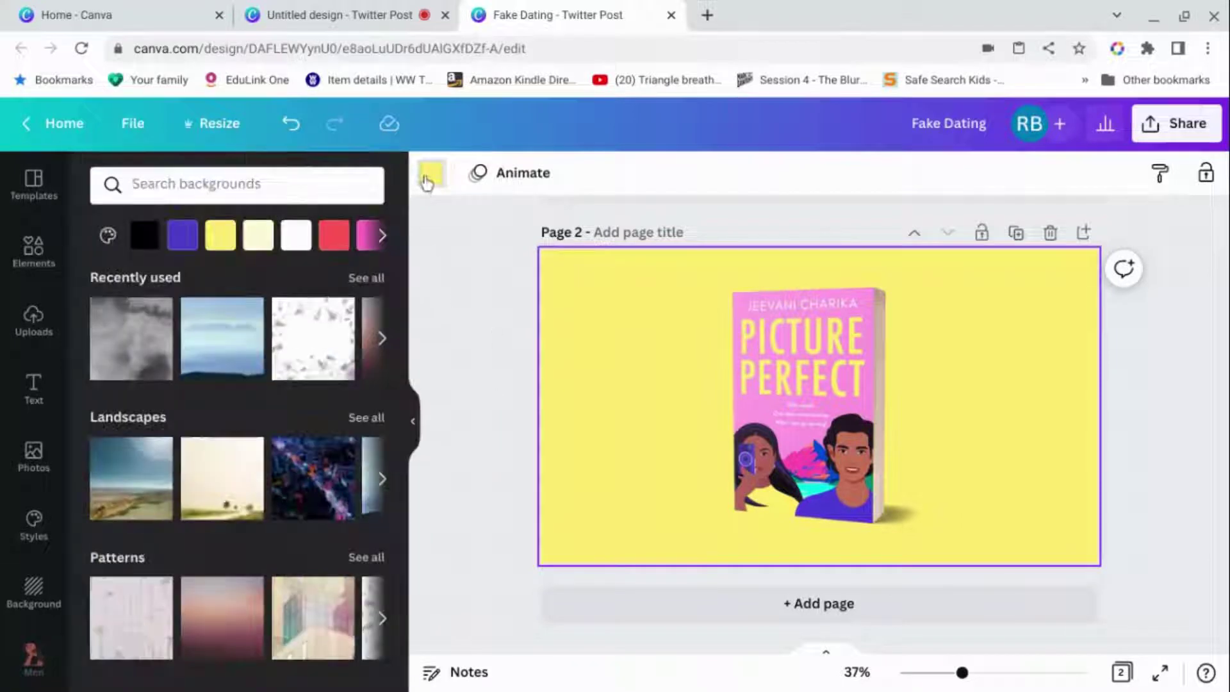
click(437, 173)
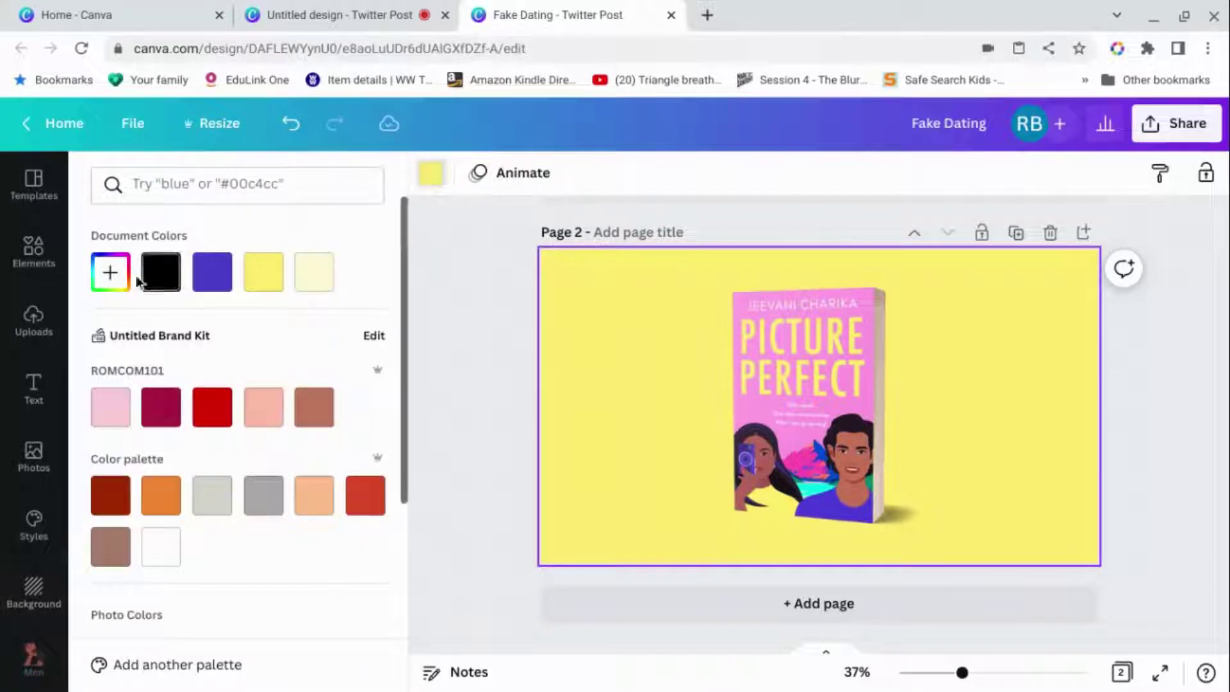
click(111, 274)
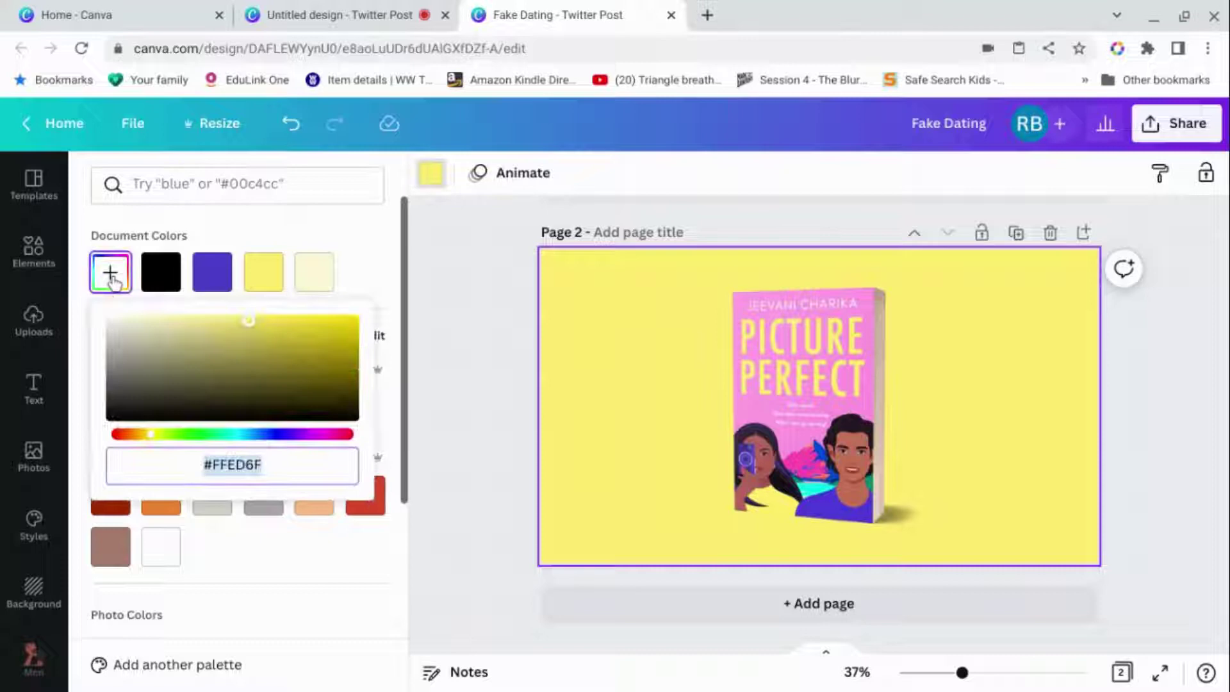
drag(250, 324, 137, 308)
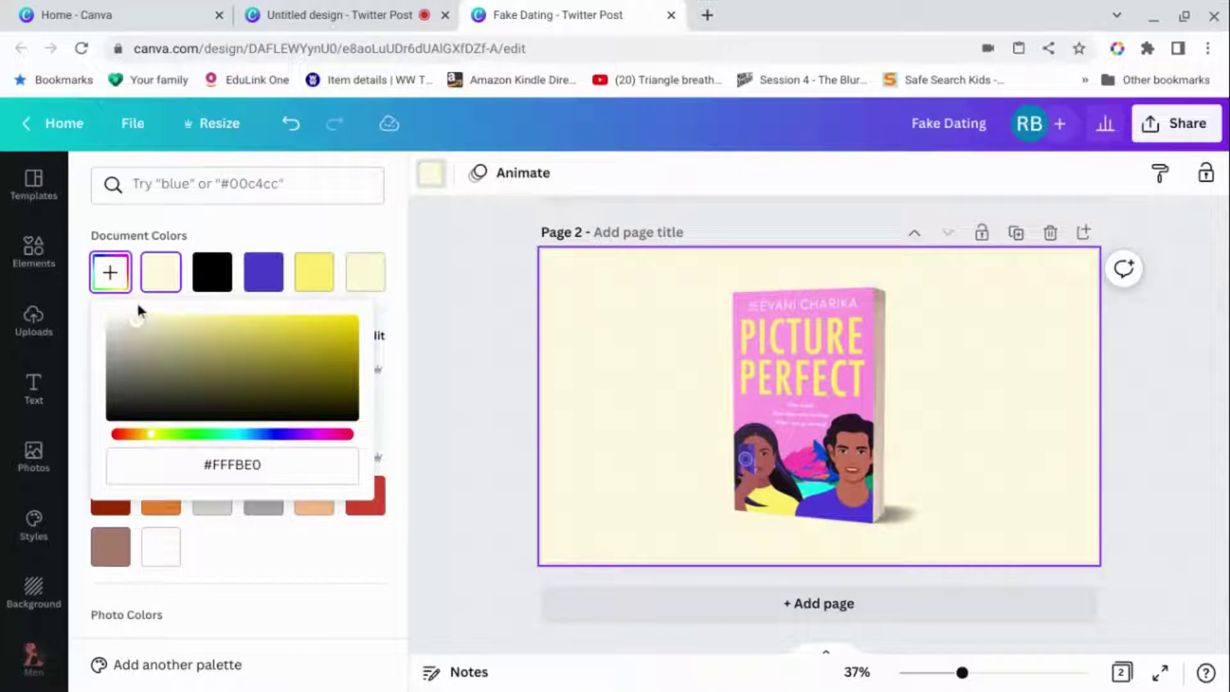
click(467, 373)
scroll(506, 368, up, 3)
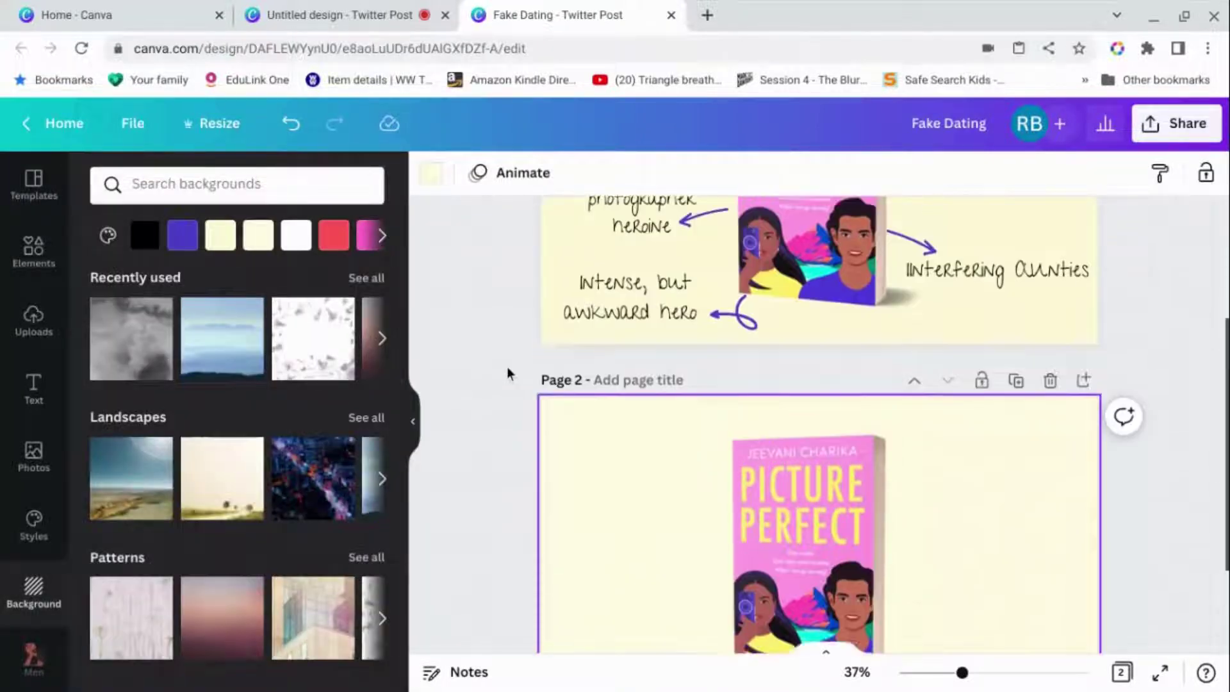
scroll(506, 368, down, 3)
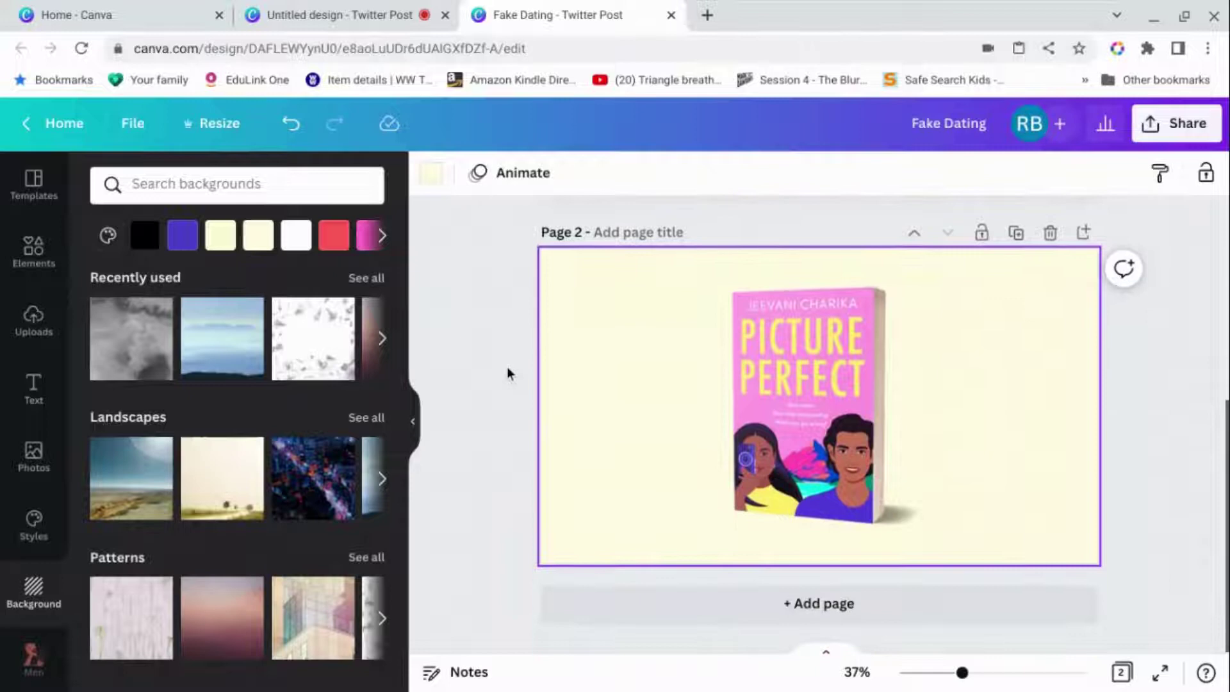
click(475, 436)
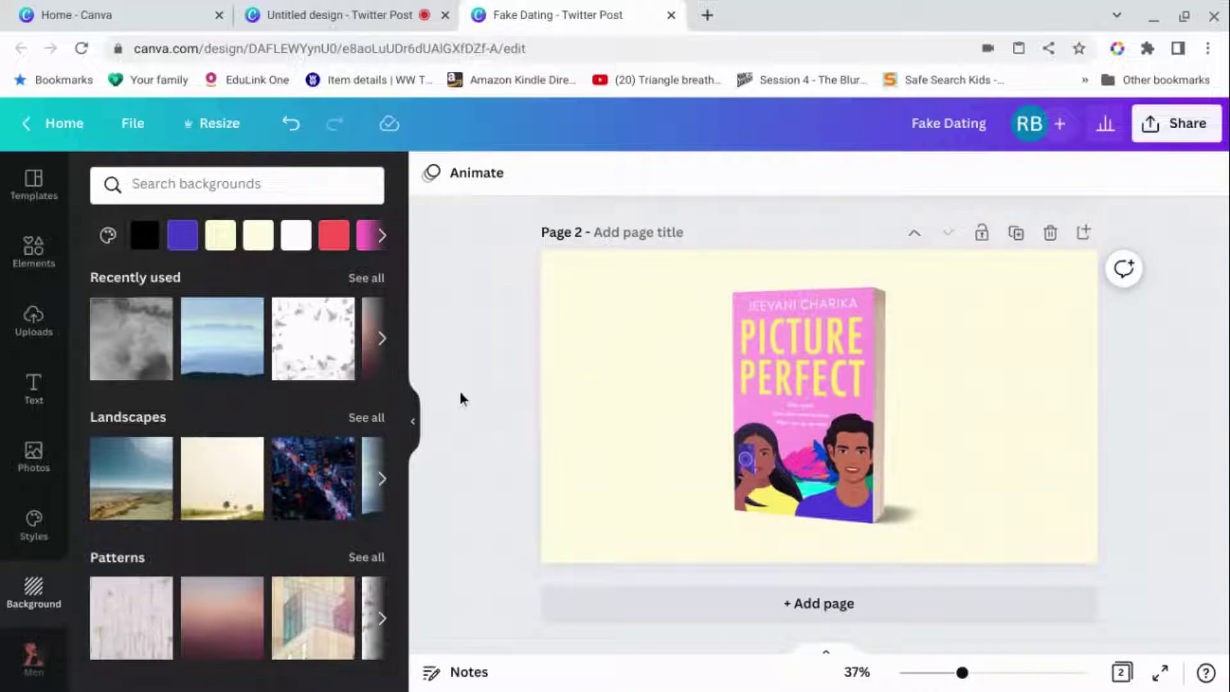
Copy the Snowball fight and Bestie cousins labels from page 1 onto page 2
scroll(460, 398, up, 3)
scroll(460, 398, up, 3)
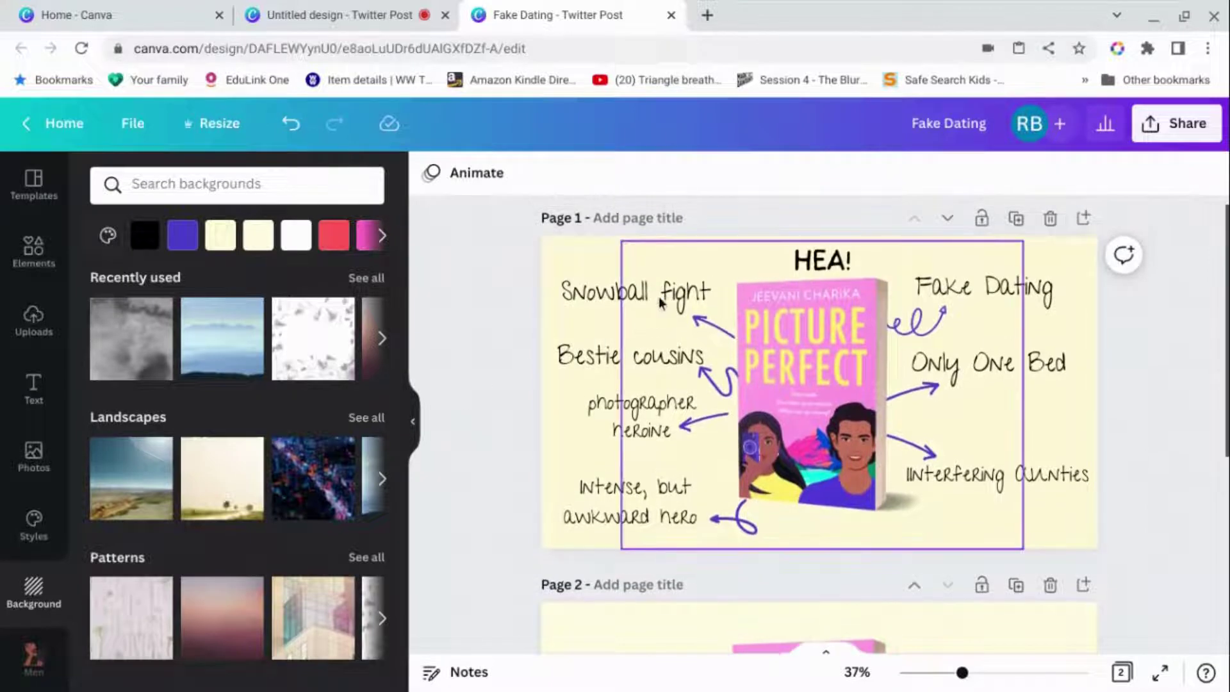
click(588, 299)
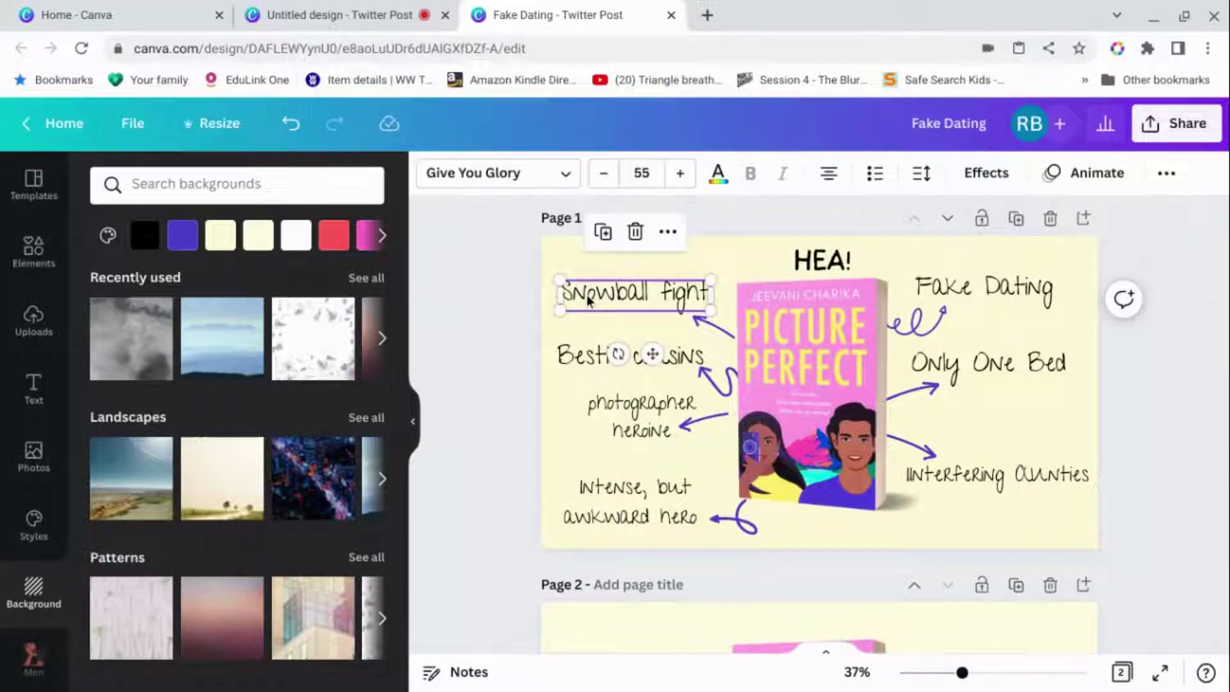
scroll(602, 388, down, 4)
click(593, 382)
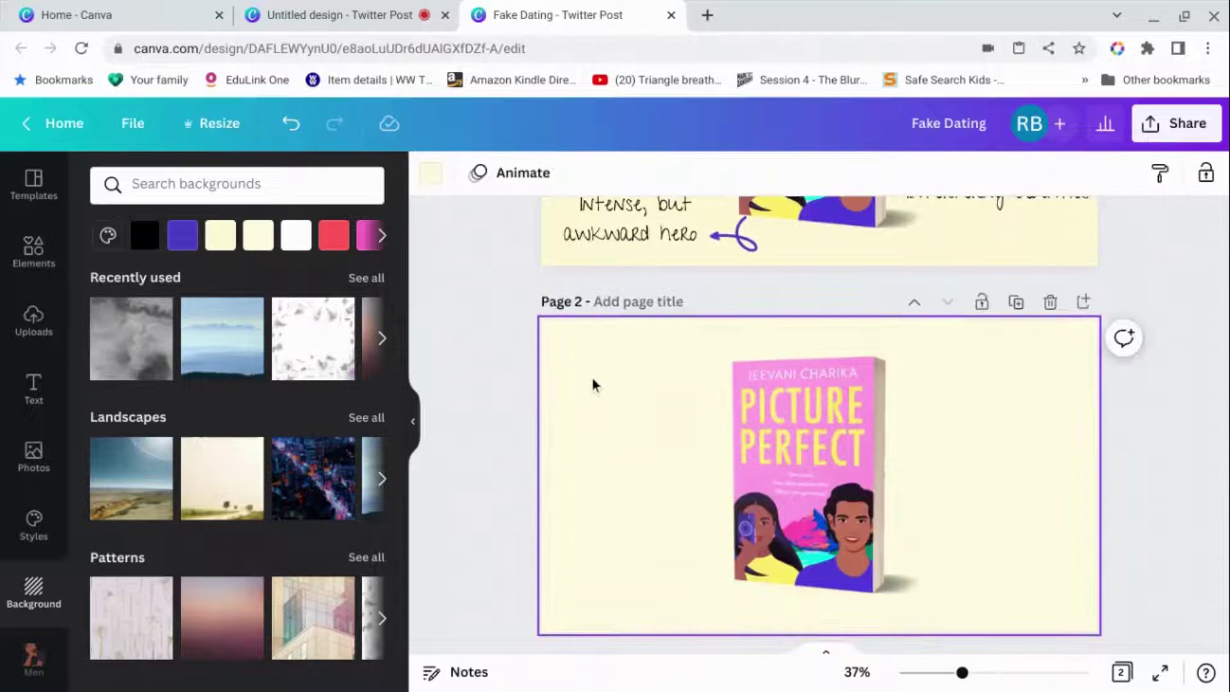
text(Snowball fight)
scroll(703, 378, up, 3)
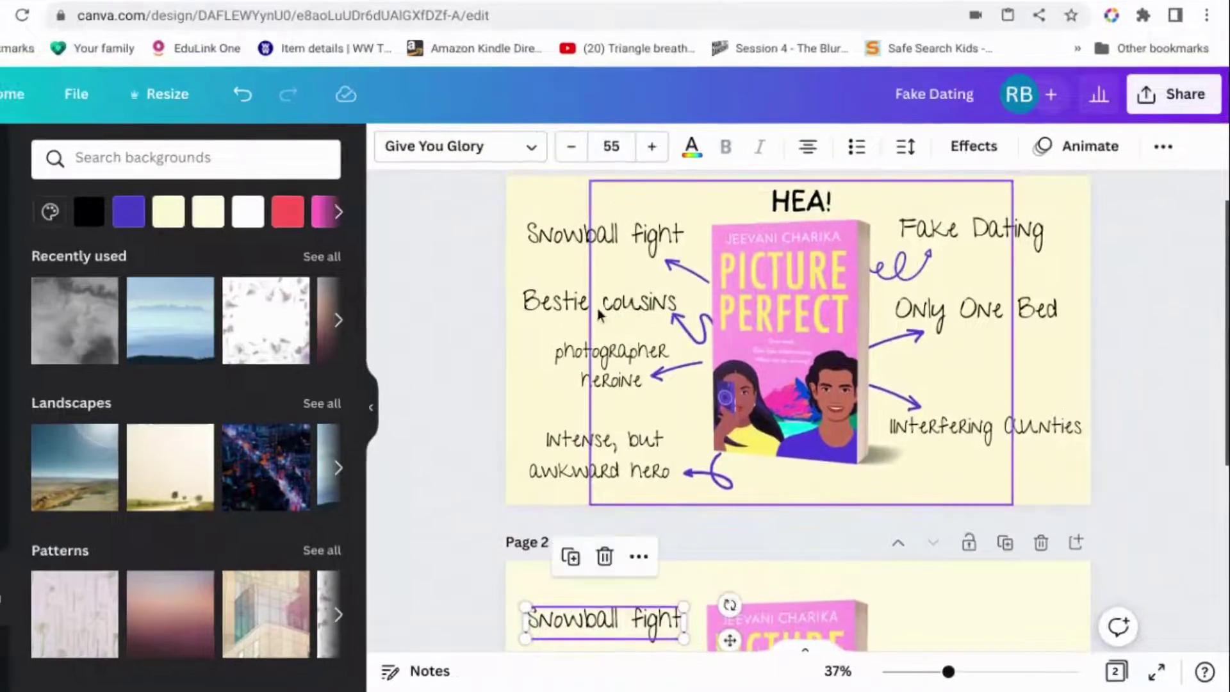
click(599, 324)
key(ctrl+v)
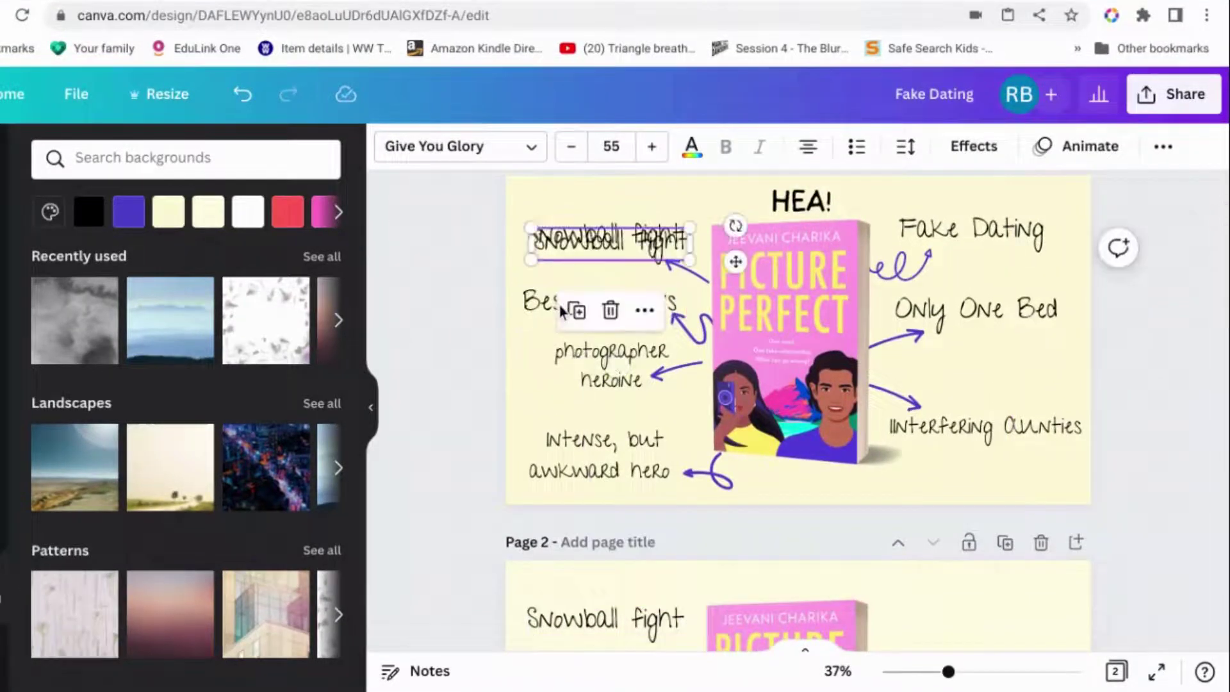
key(ctrl+z)
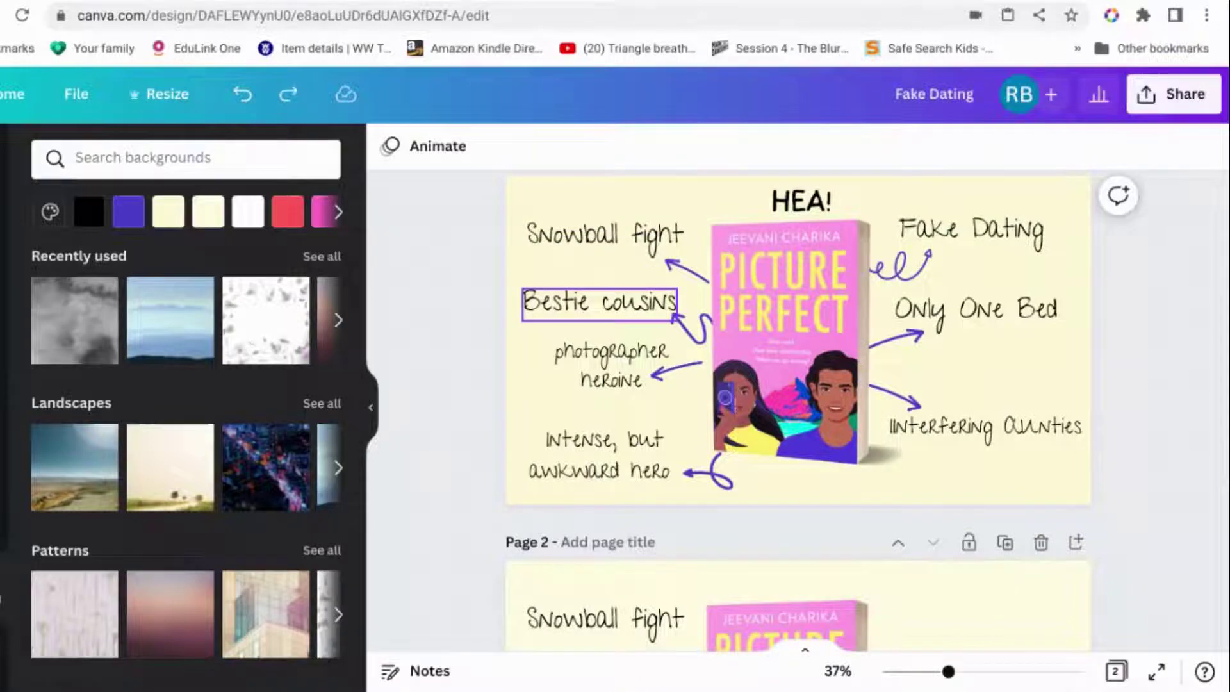
scroll(565, 579, down, 3)
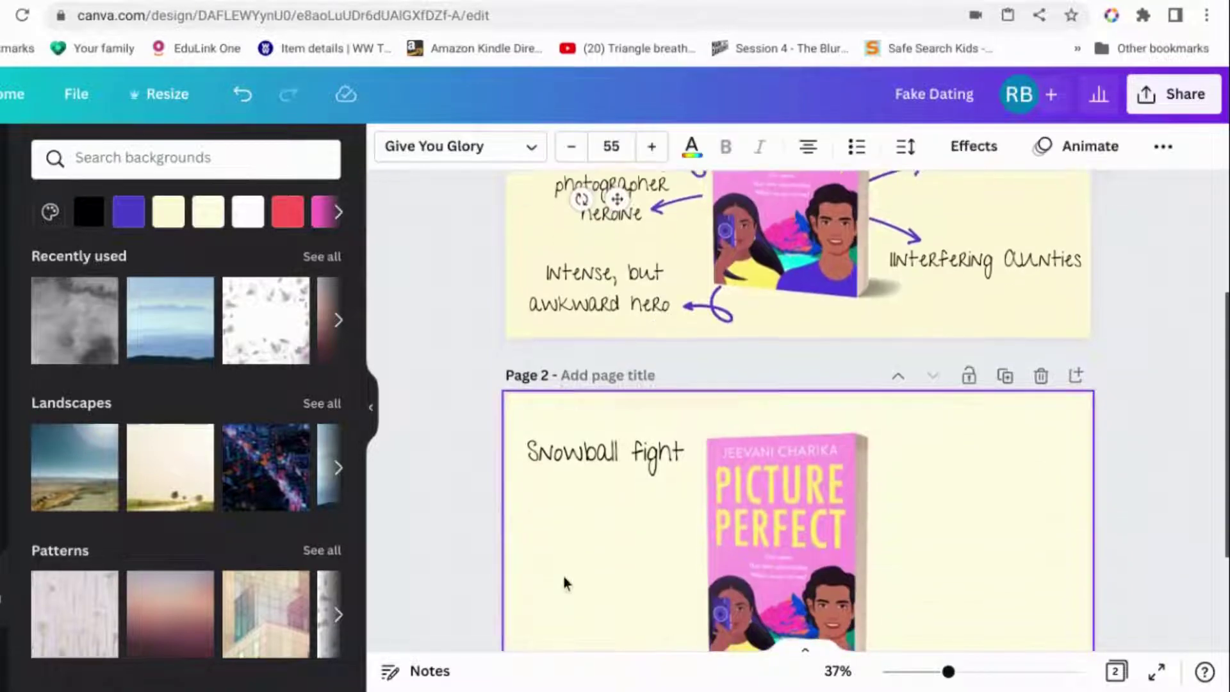
click(569, 539)
key(ctrl+v)
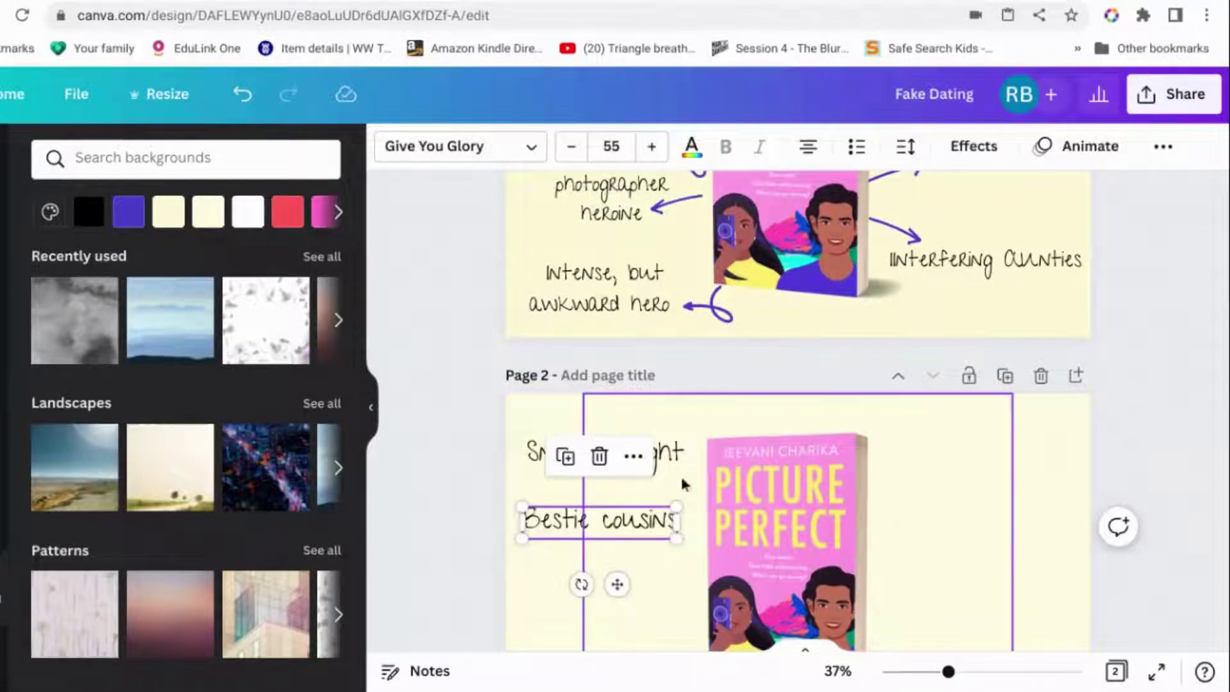
Copy the photographer heroine and Intense, but awkward hero labels onto page 2
scroll(692, 468, up, 3)
click(572, 409)
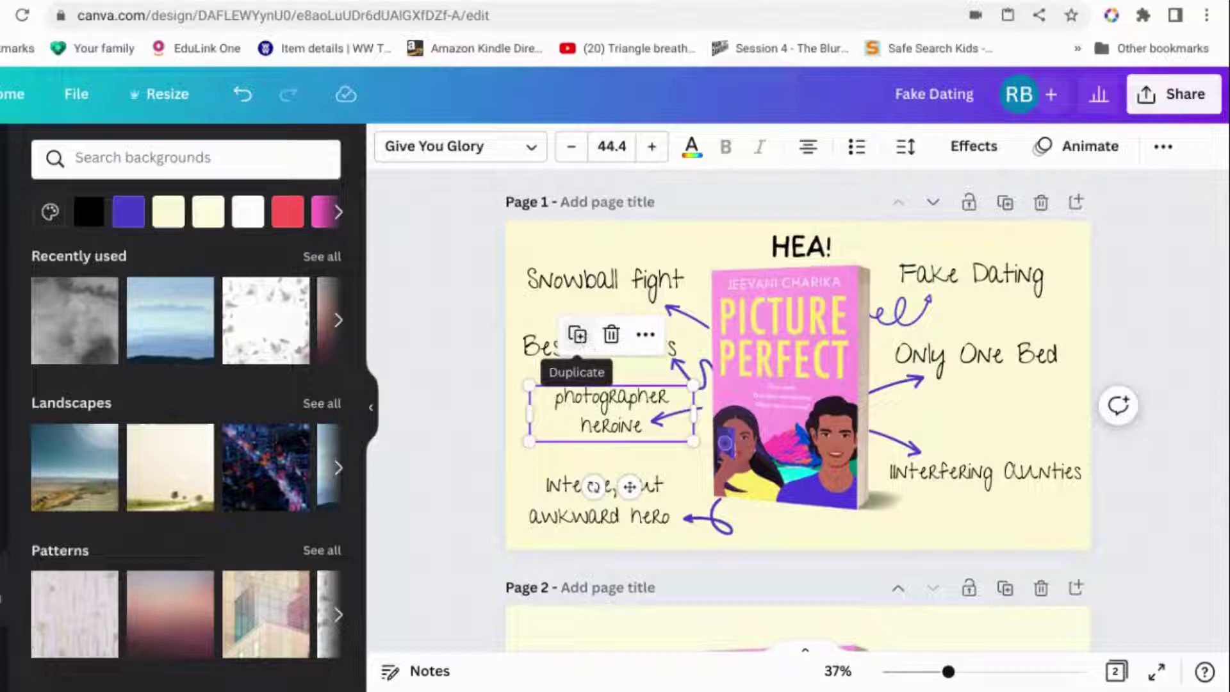
click(577, 335)
drag(612, 436, 609, 633)
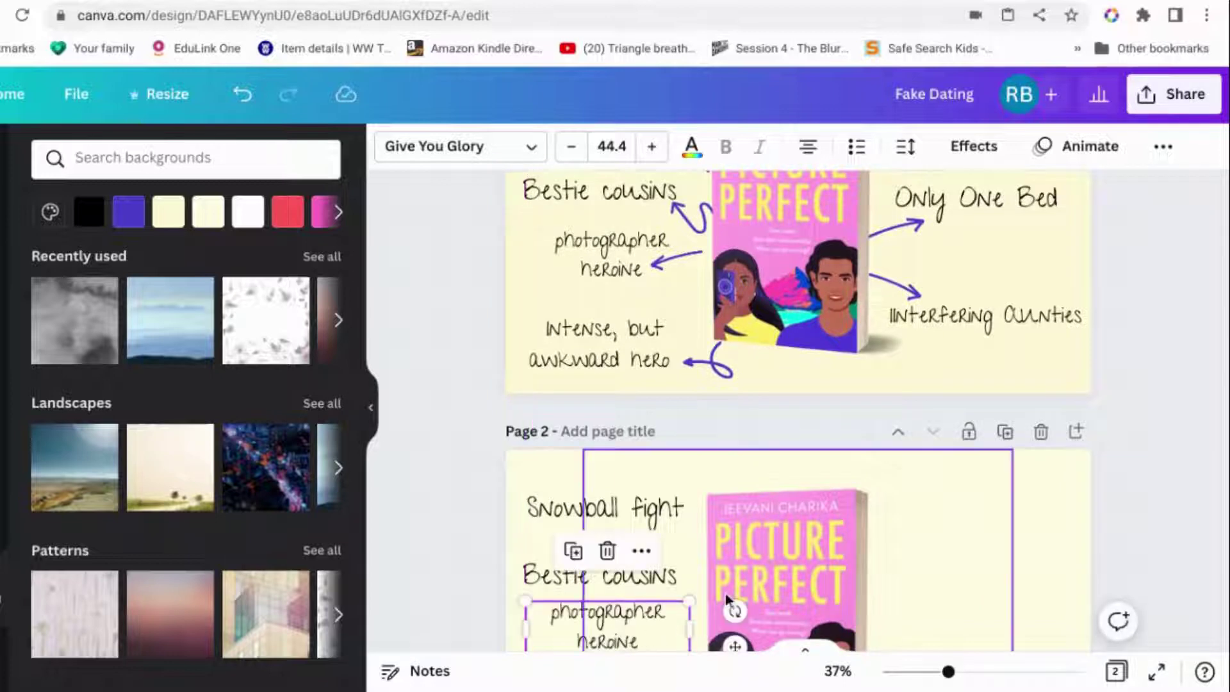
scroll(727, 601, down, 3)
mouse_move(627, 503)
mouse_down()
mouse_move(639, 524)
mouse_move(636, 513)
mouse_up()
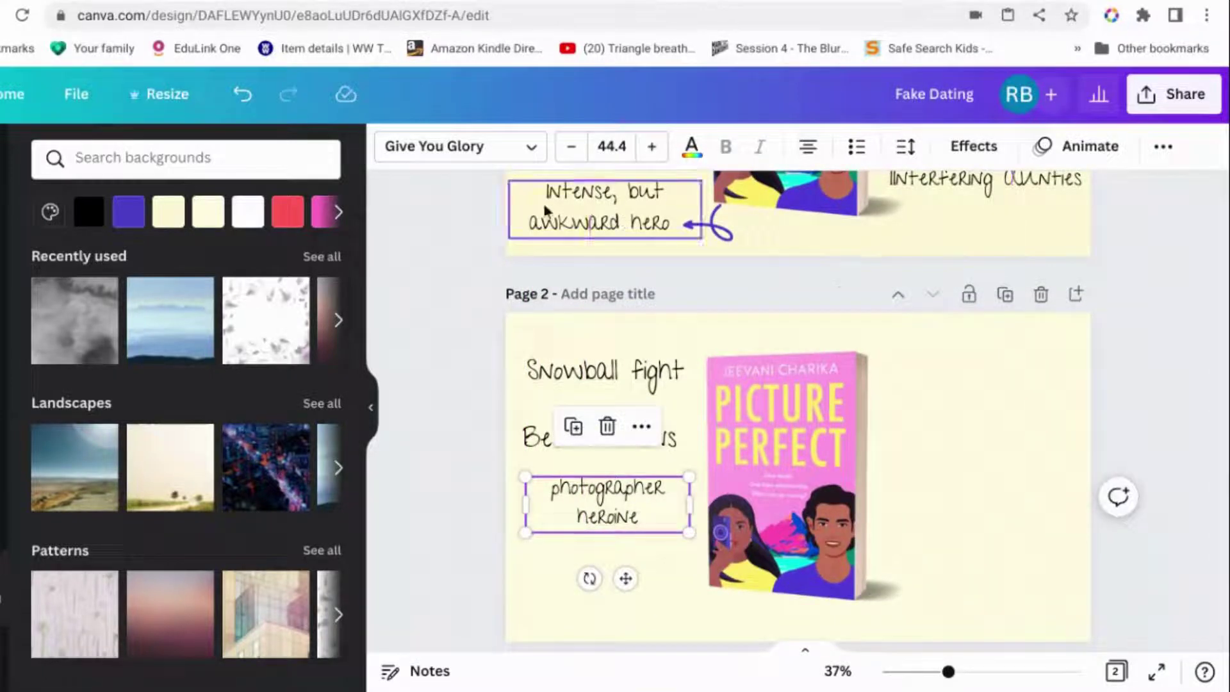
click(561, 217)
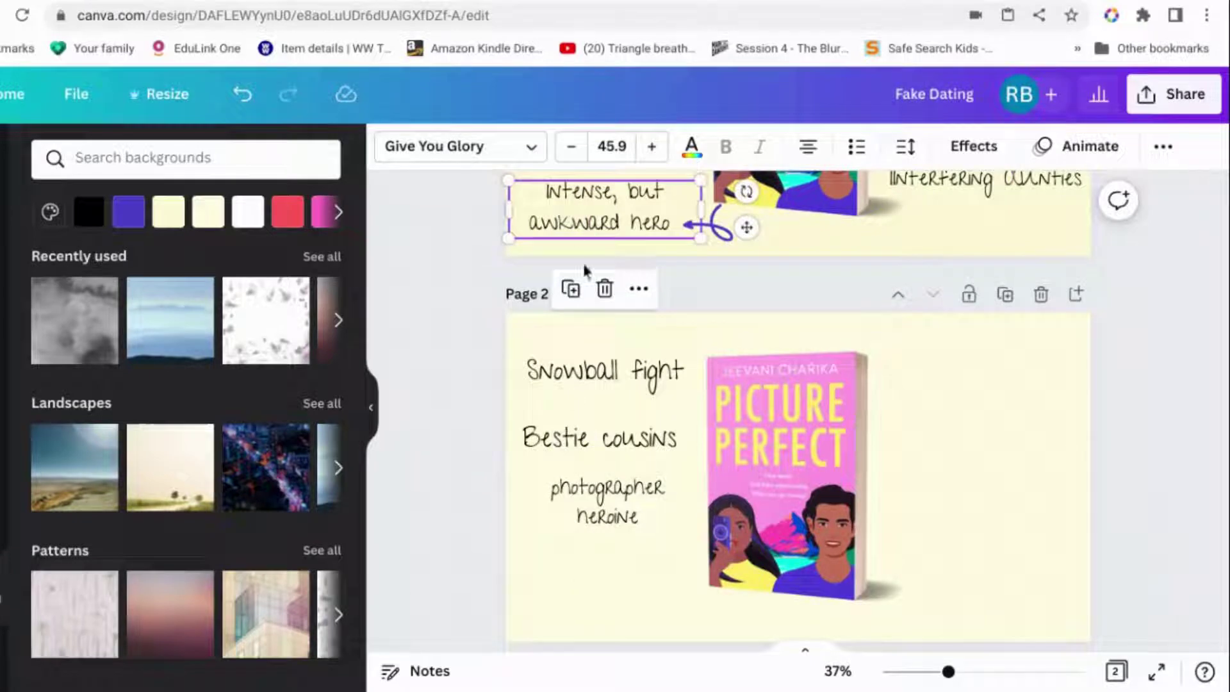
click(569, 574)
key(ctrl+v)
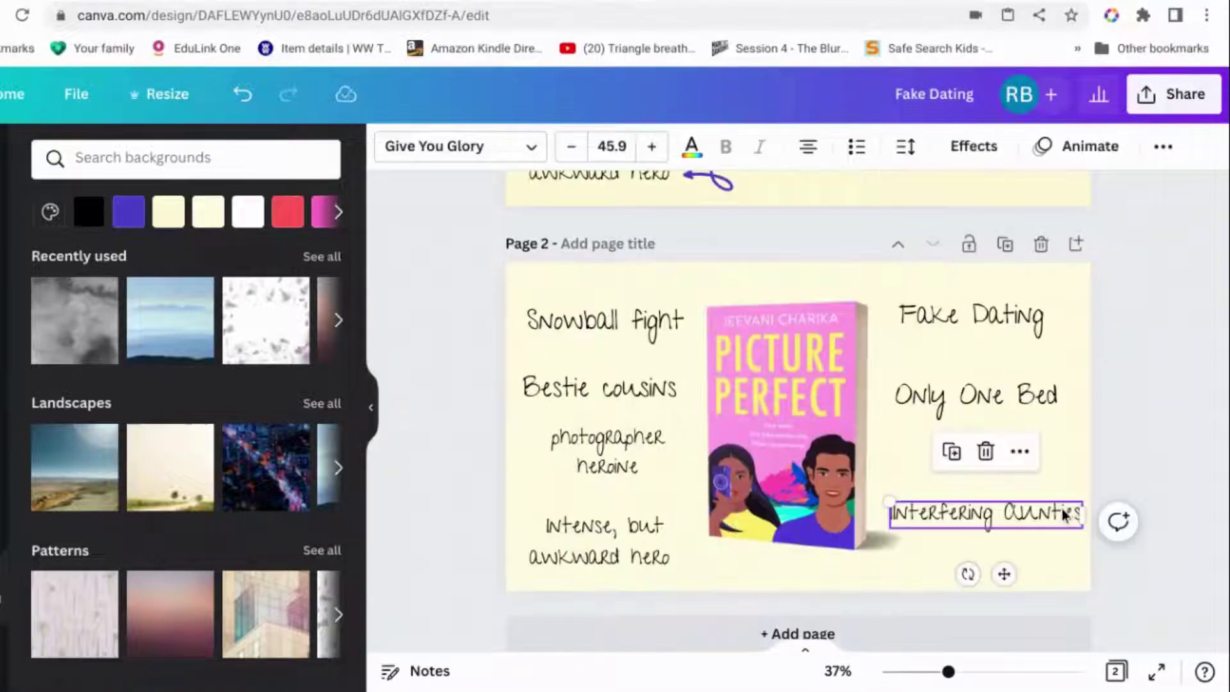
scroll(1089, 460, up, 5)
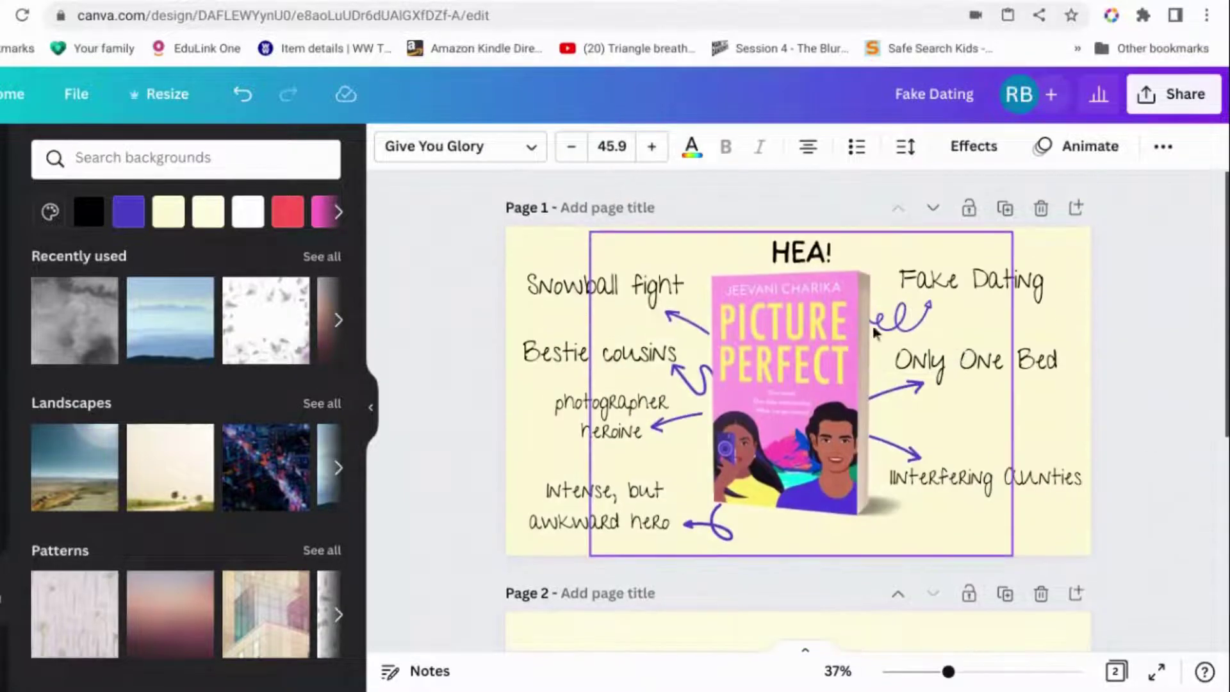
Move page 1's book image down, out of the way of the HEA! heading
click(815, 259)
double_click(815, 259)
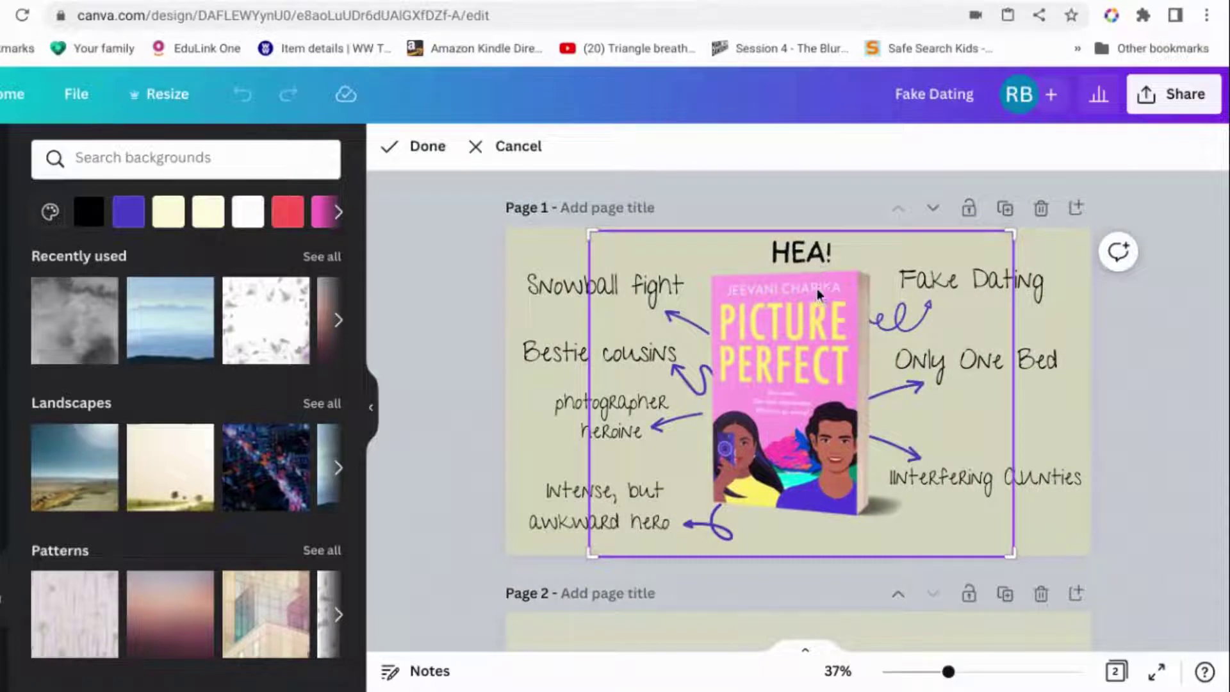
key(Escape)
drag(857, 298, 857, 357)
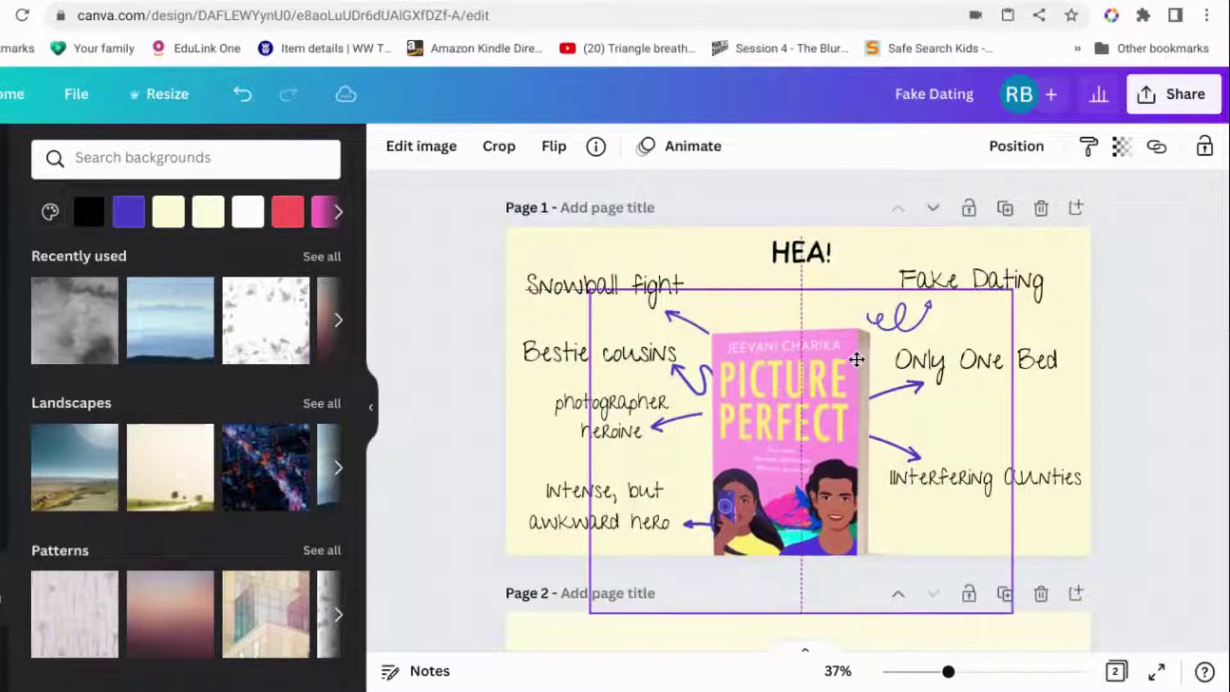
Copy the HEA! heading from page 1 and paste it above the book on page 2
click(819, 269)
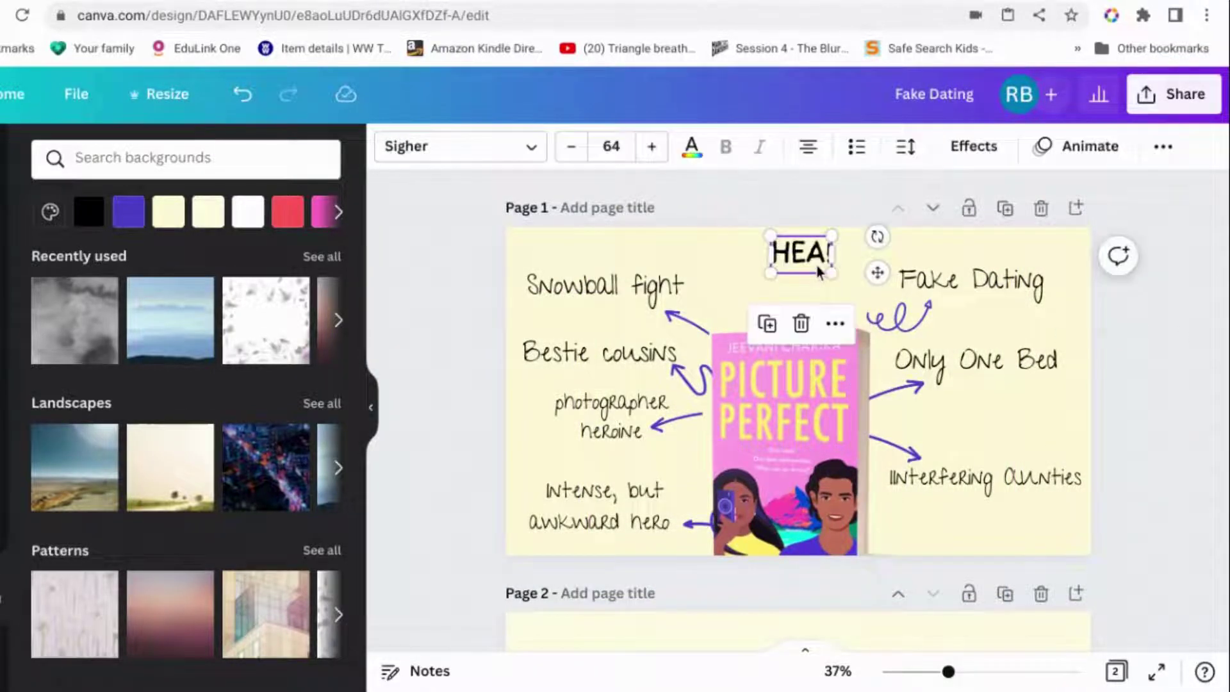
scroll(819, 275, down, 5)
click(797, 303)
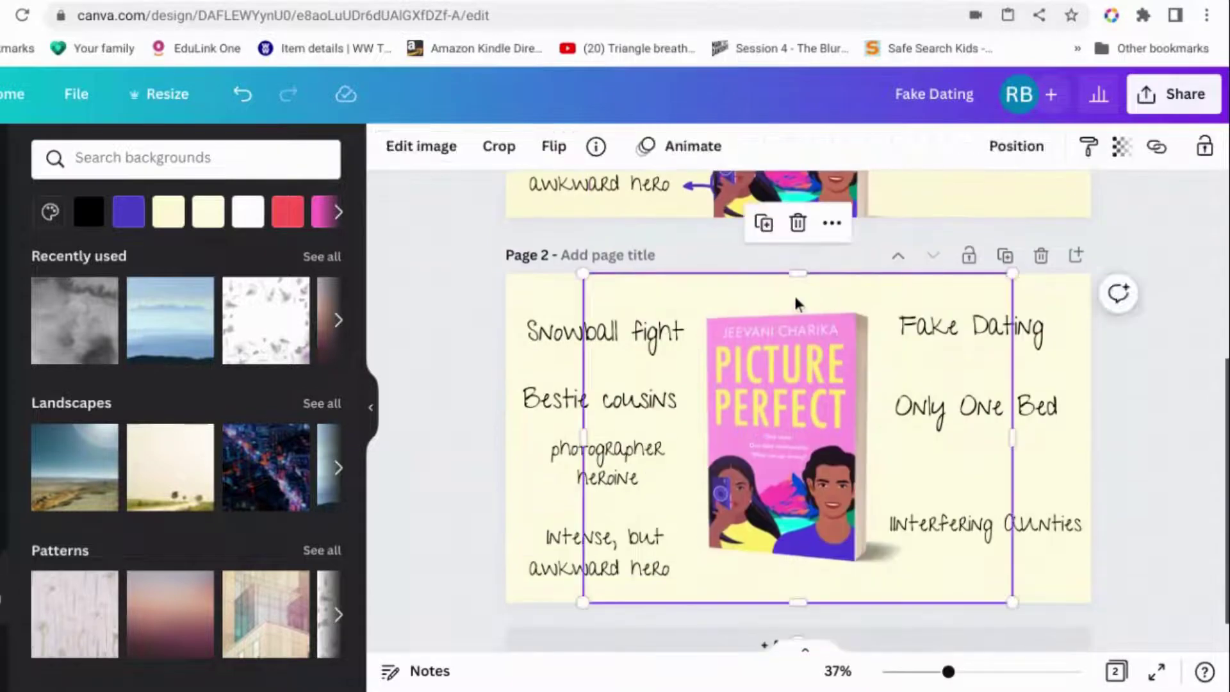
key(ctrl+v)
key(Escape)
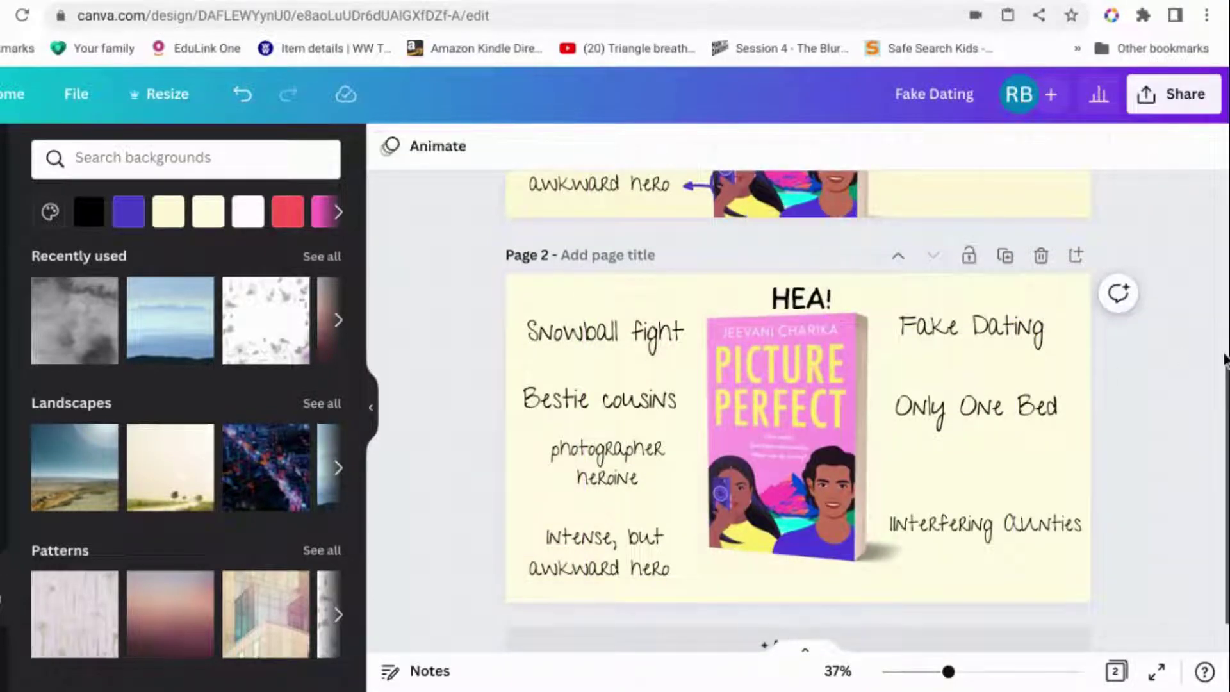
scroll(1222, 357, up, 1)
scroll(802, 318, down, 2)
click(970, 289)
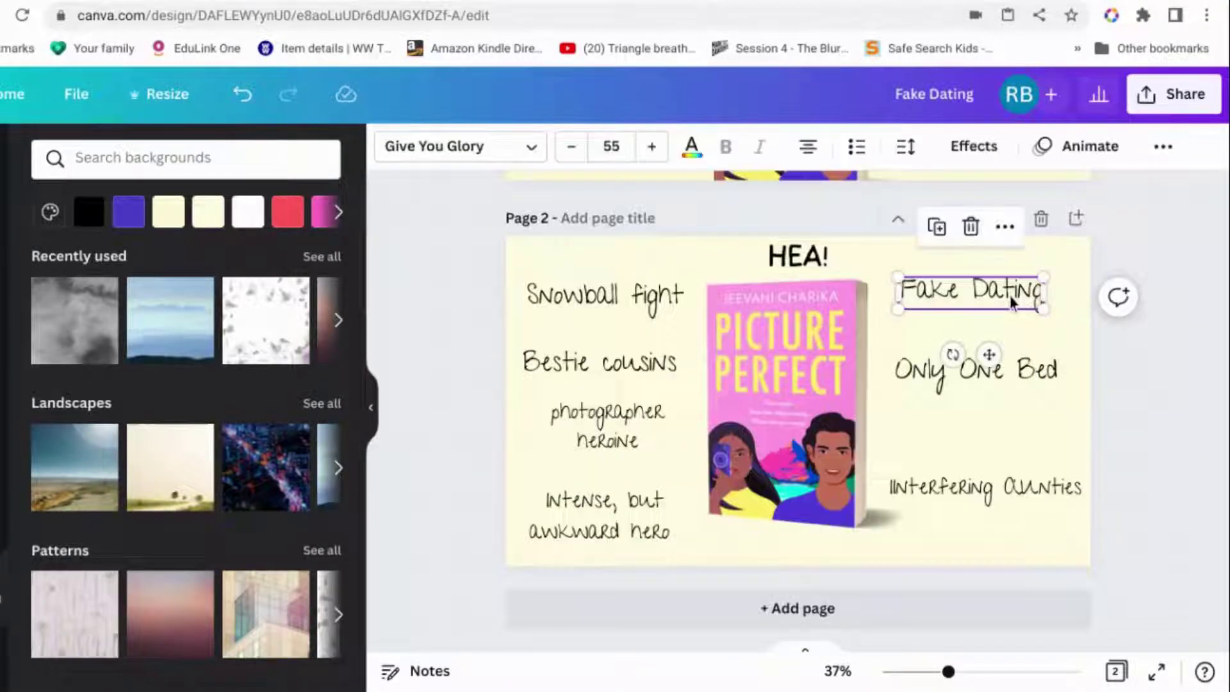
click(508, 156)
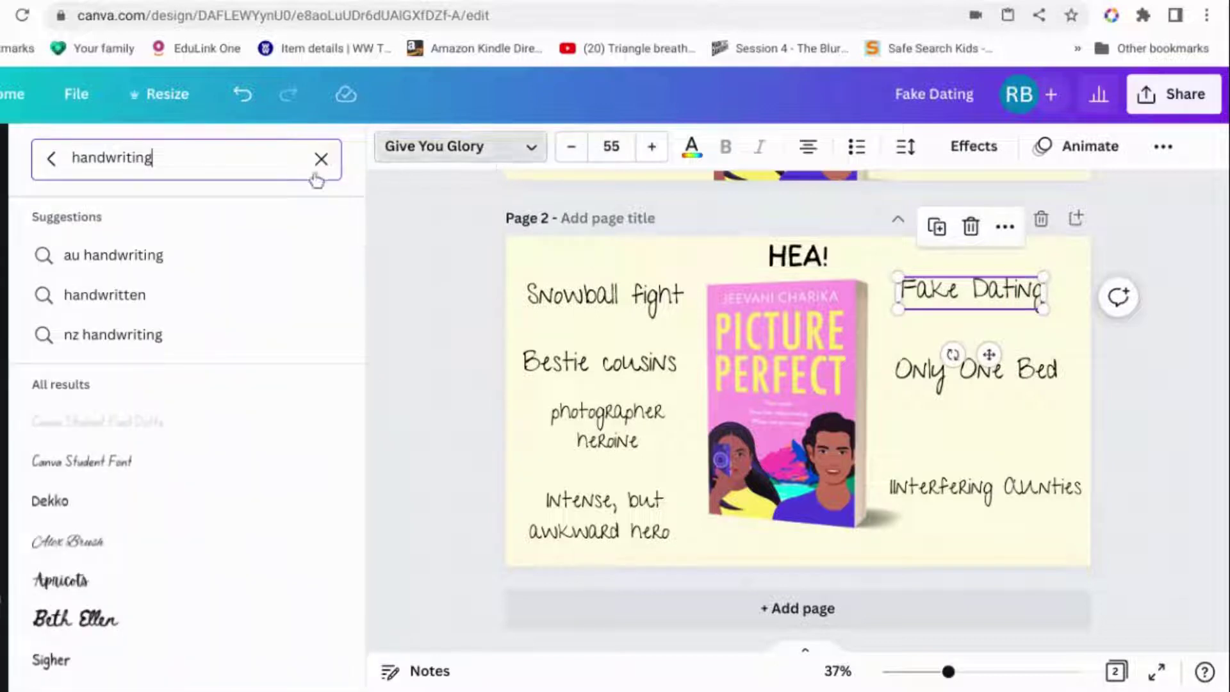
drag(233, 163, 53, 158)
key(BackSpace)
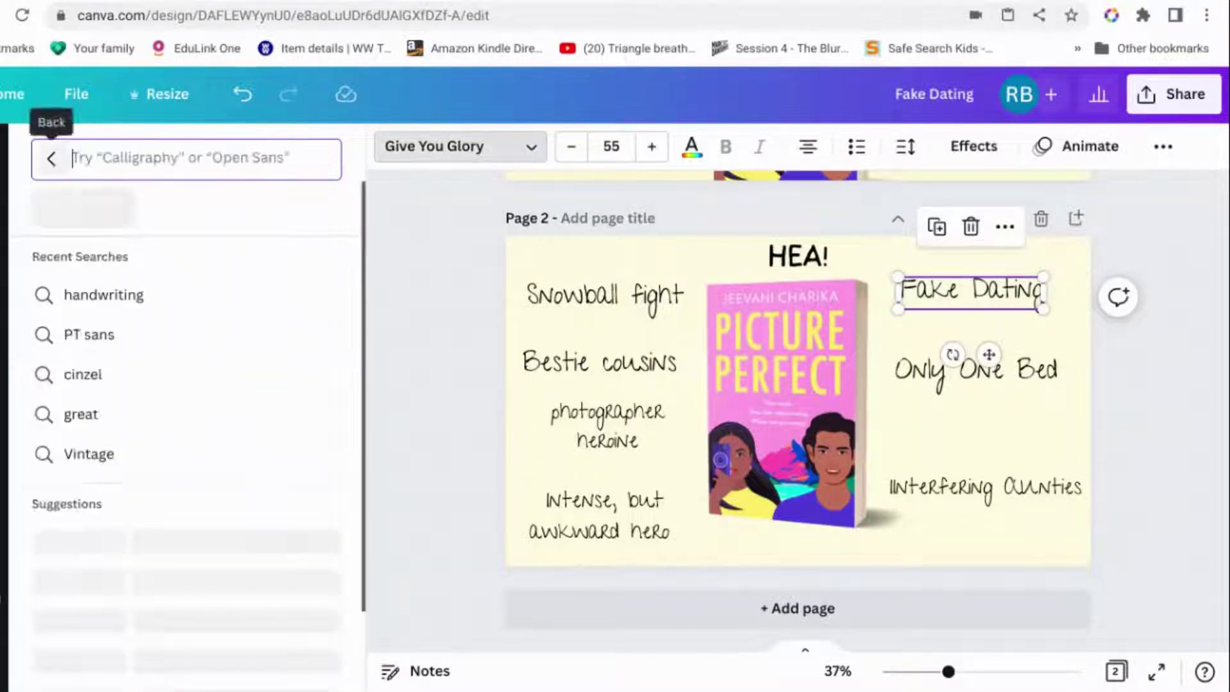
text(handwrtt)
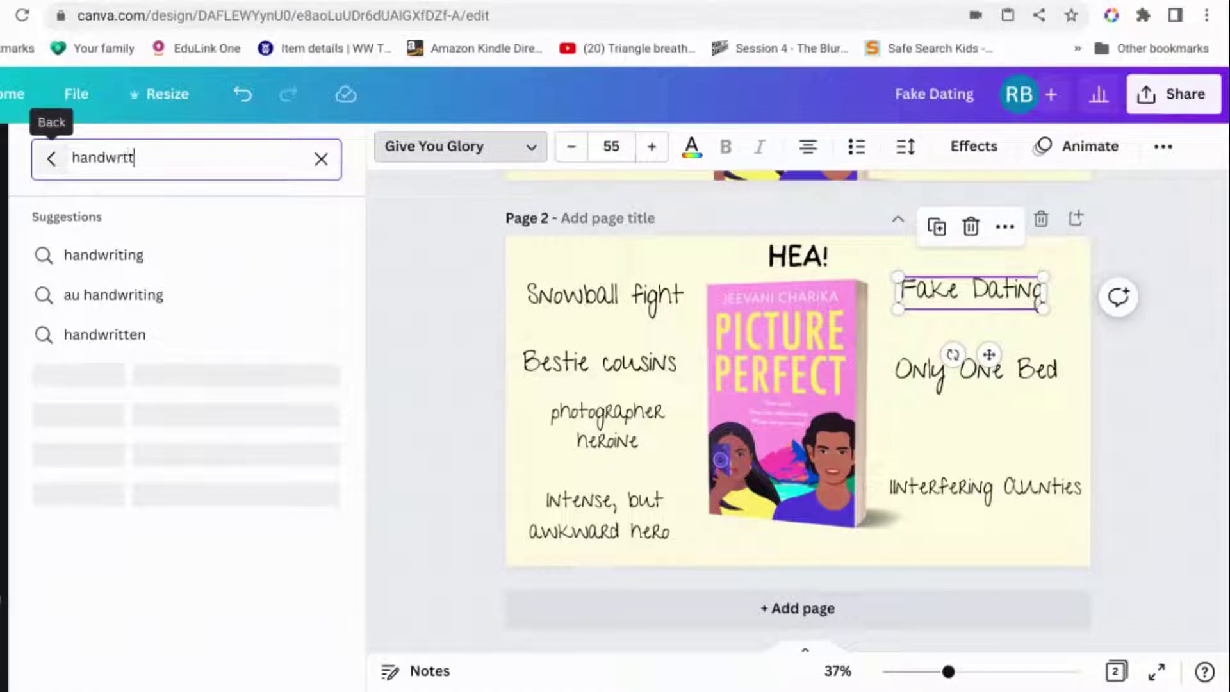
text(e)
key(BackSpace)
key(BackSpace)
key(BackSpace)
text(itt)
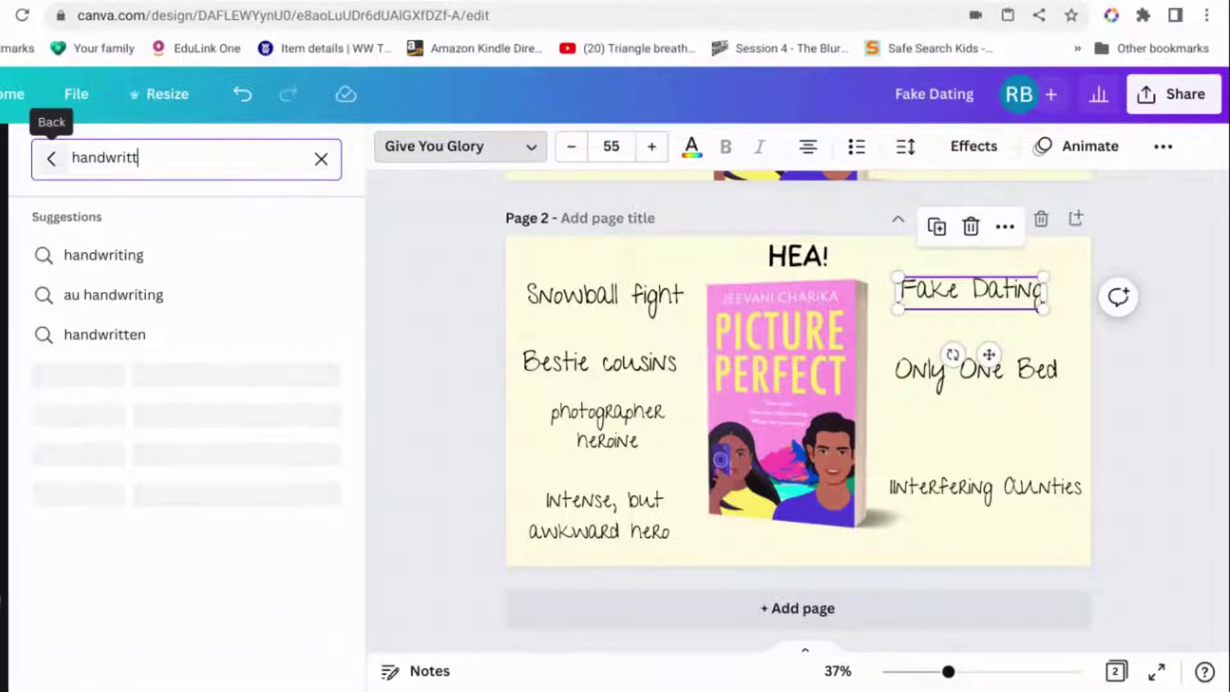
text(en)
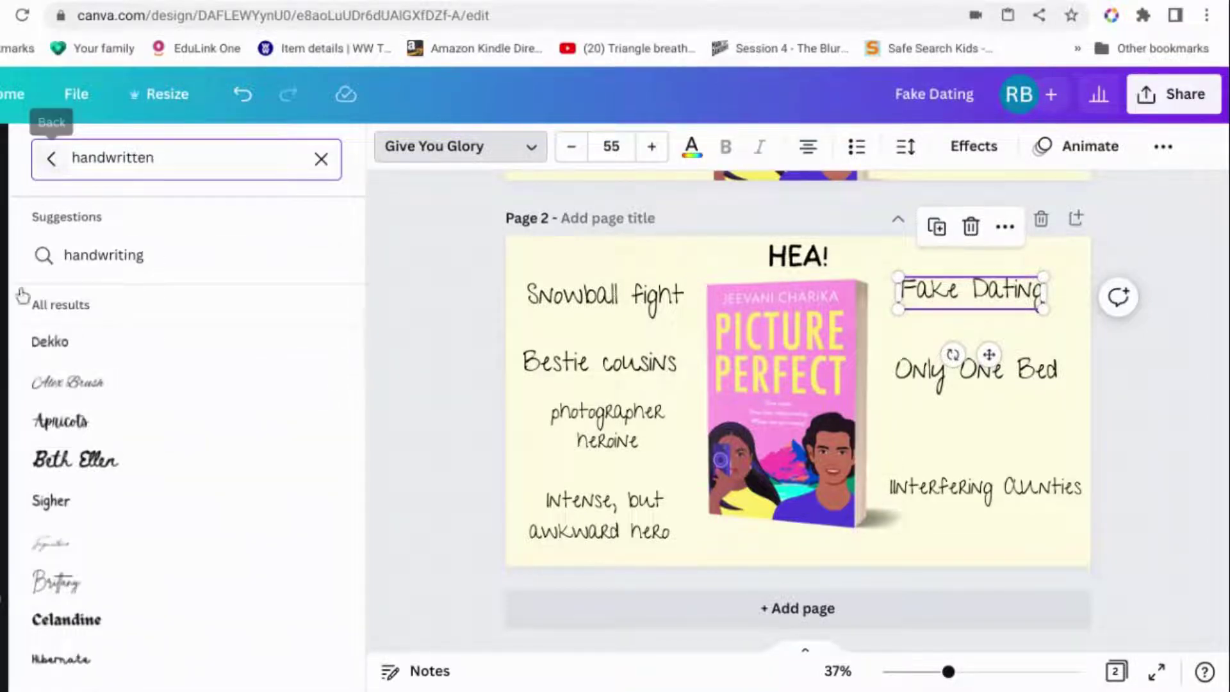
scroll(250, 361, down, 3)
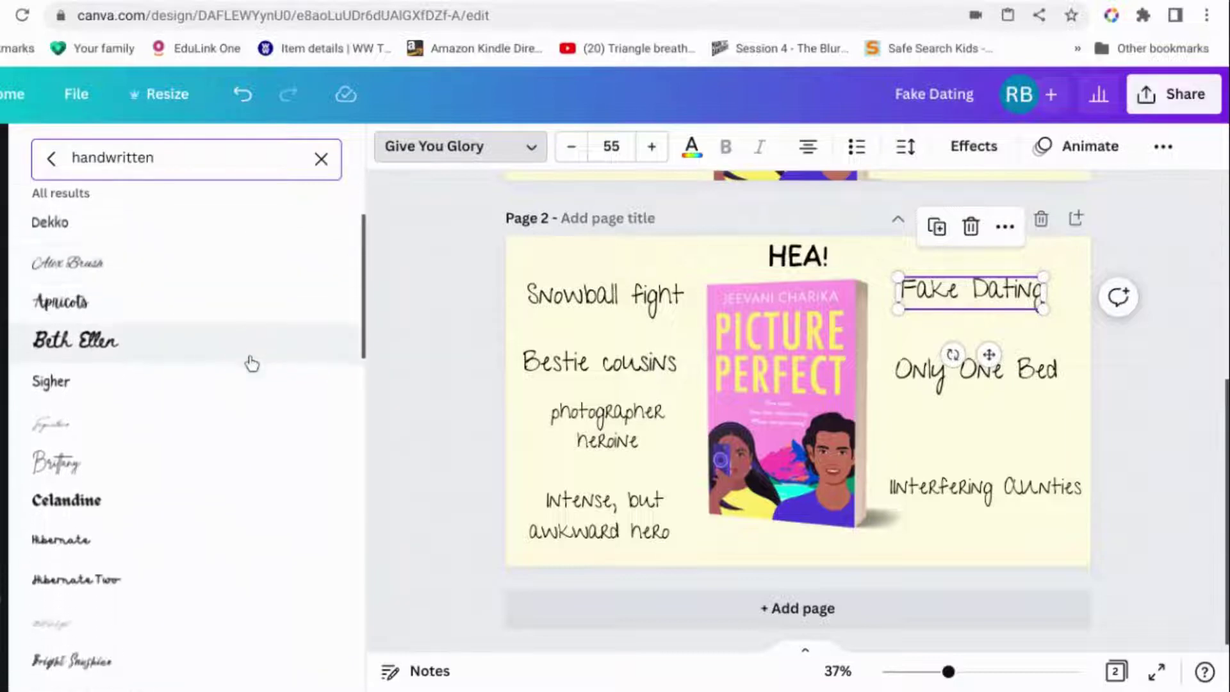
scroll(252, 363, down, 10)
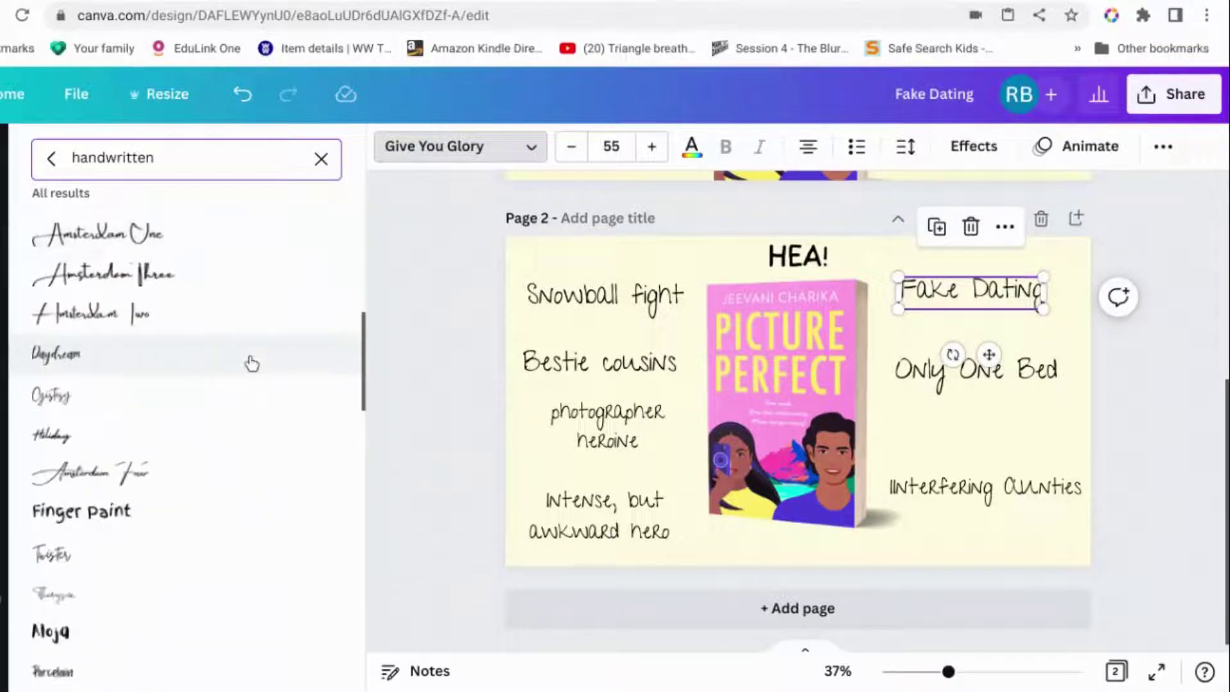
scroll(252, 363, down, 12)
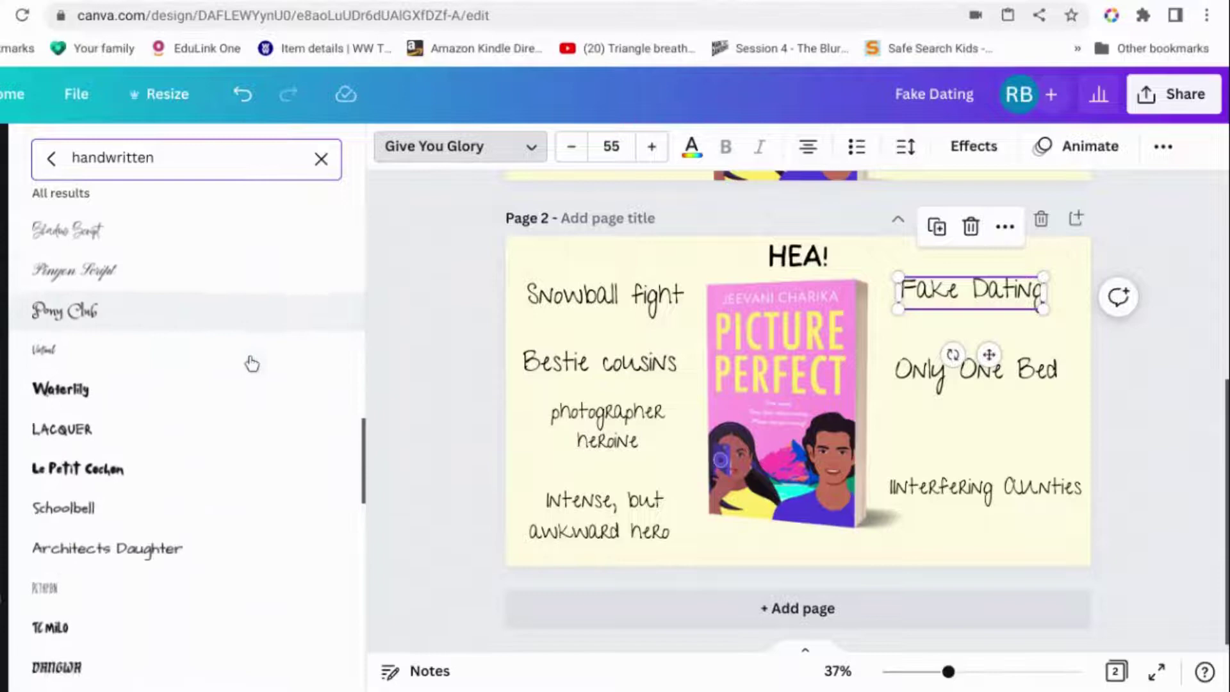
scroll(247, 360, up, 10)
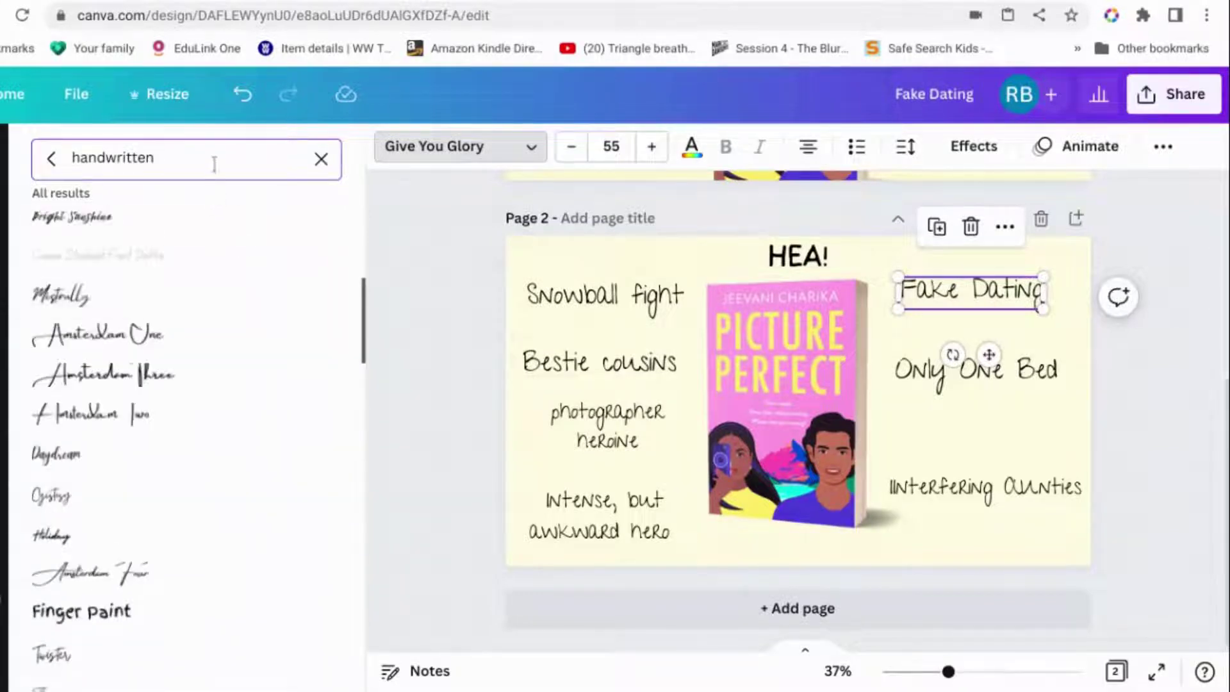
click(51, 158)
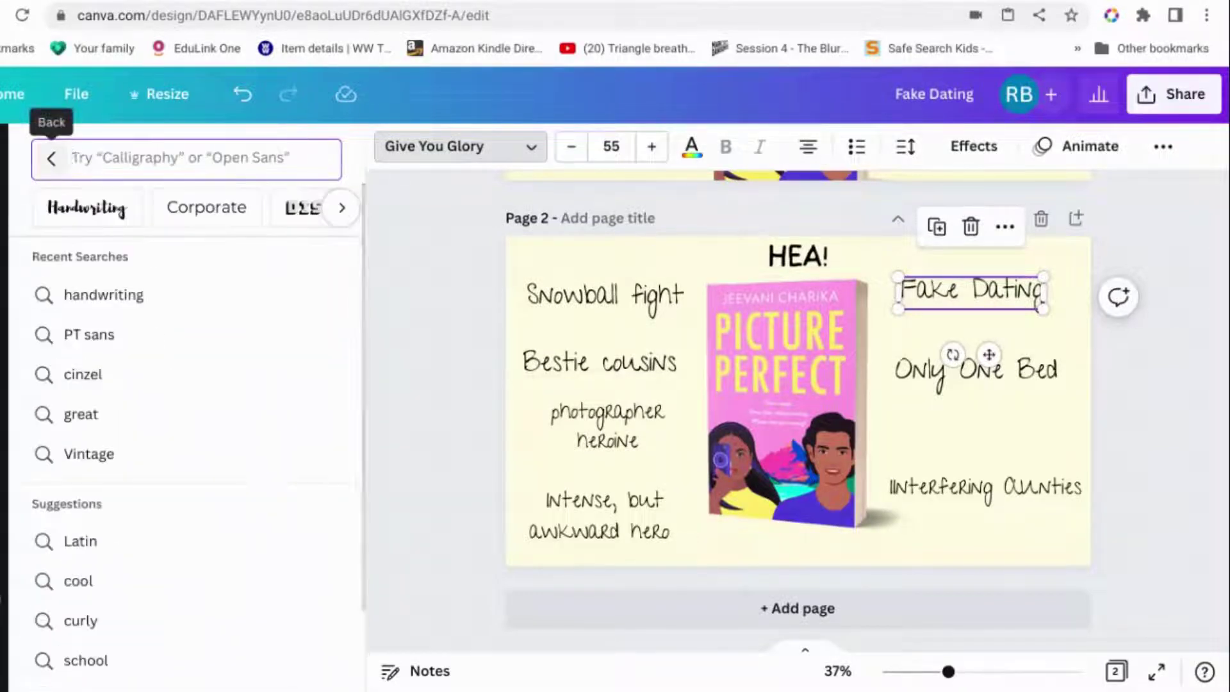
click(341, 209)
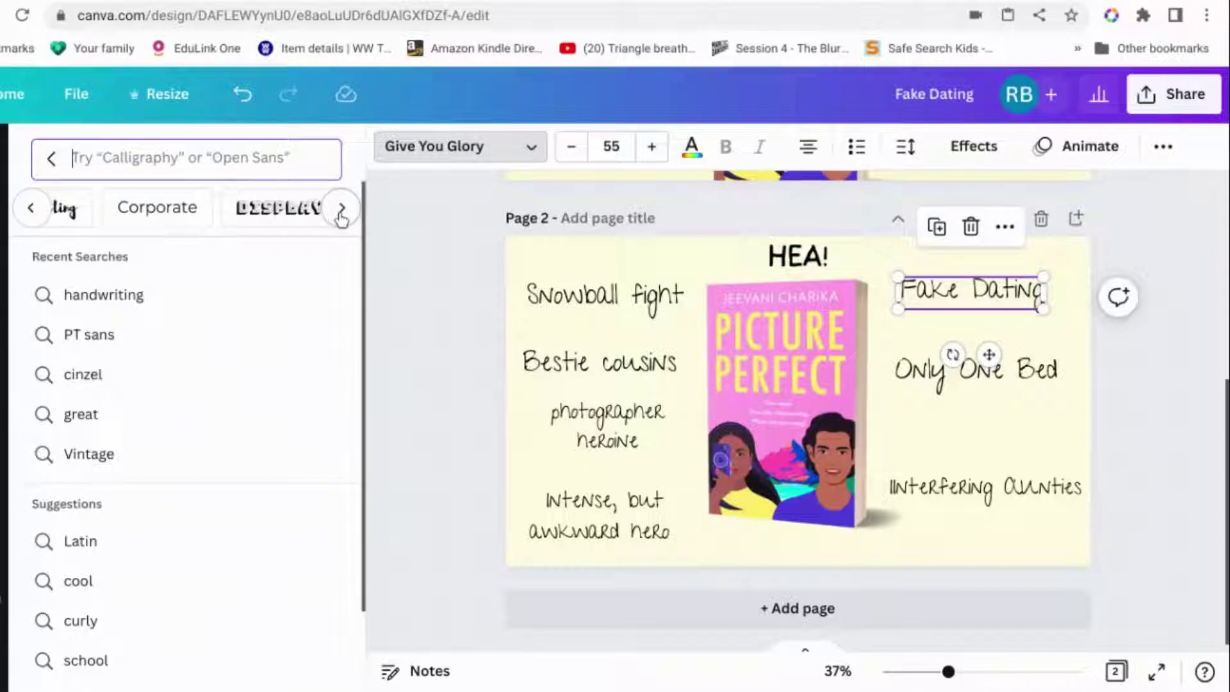
click(341, 210)
click(342, 210)
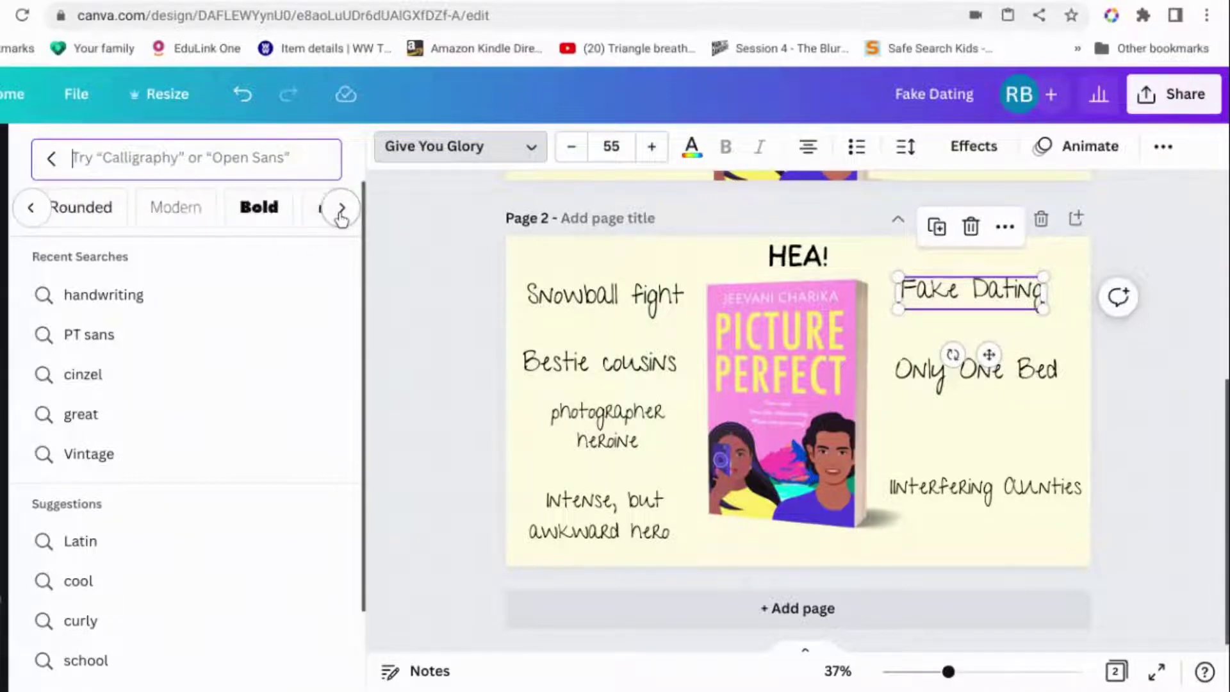
click(181, 218)
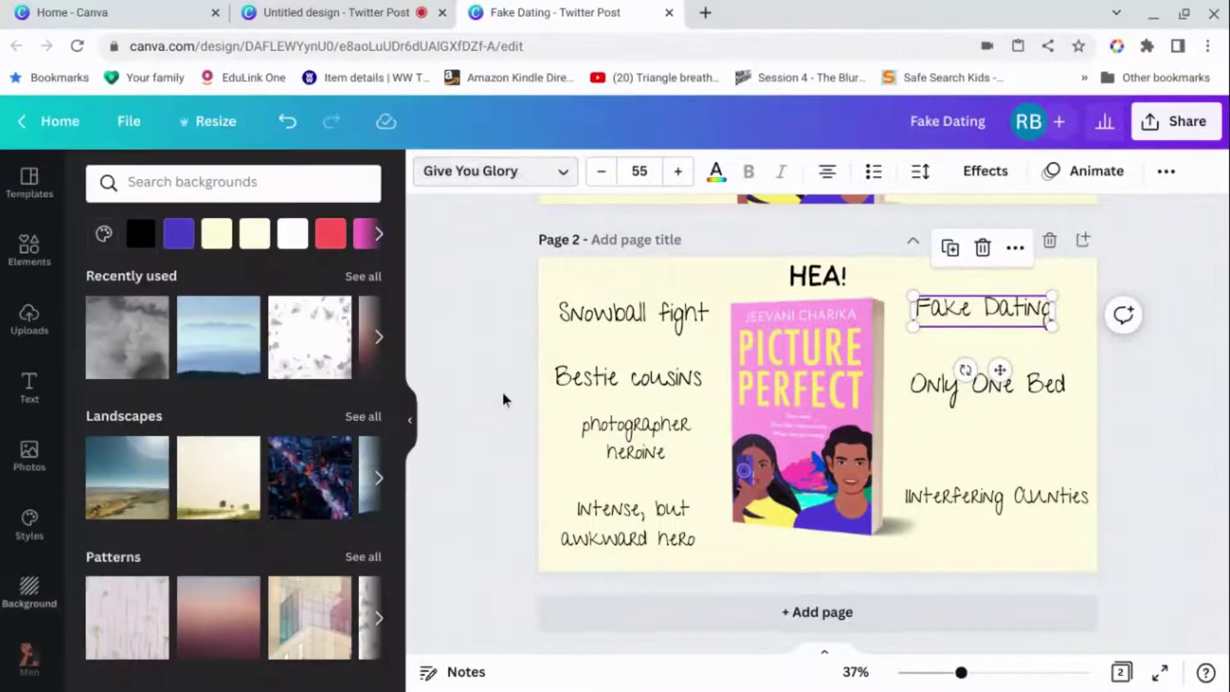
click(580, 300)
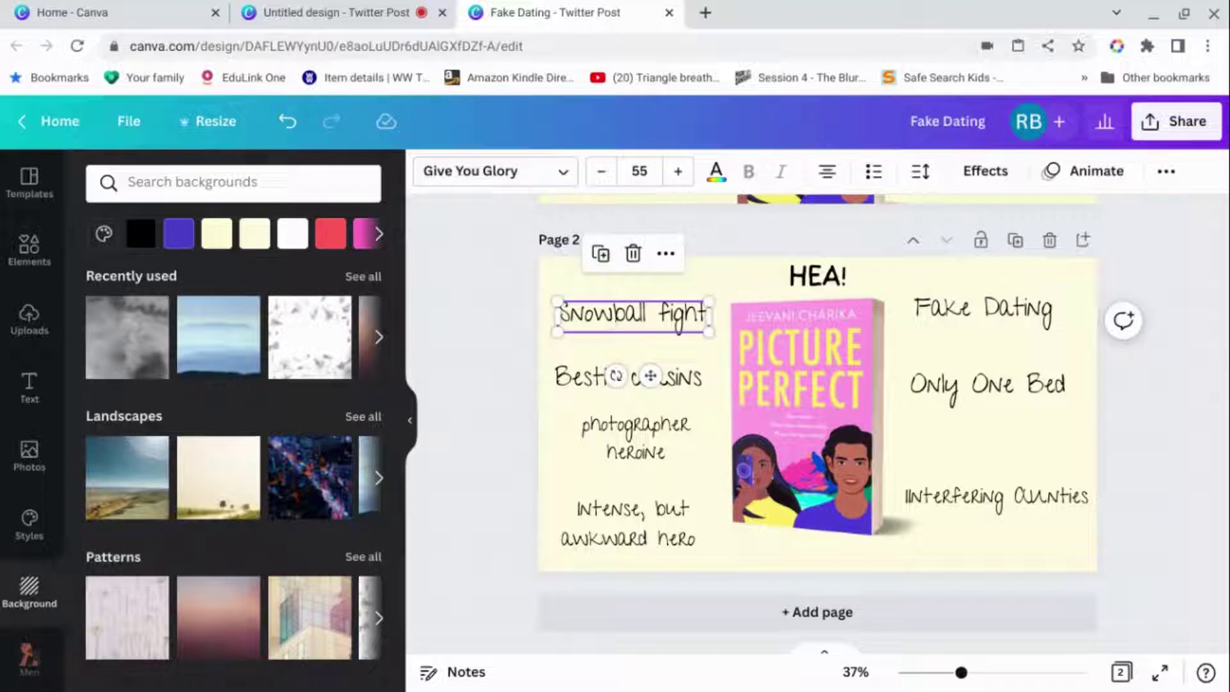
Nudge the Snowball fight label slightly down and right to line up with Bestie cousins
drag(626, 321, 632, 324)
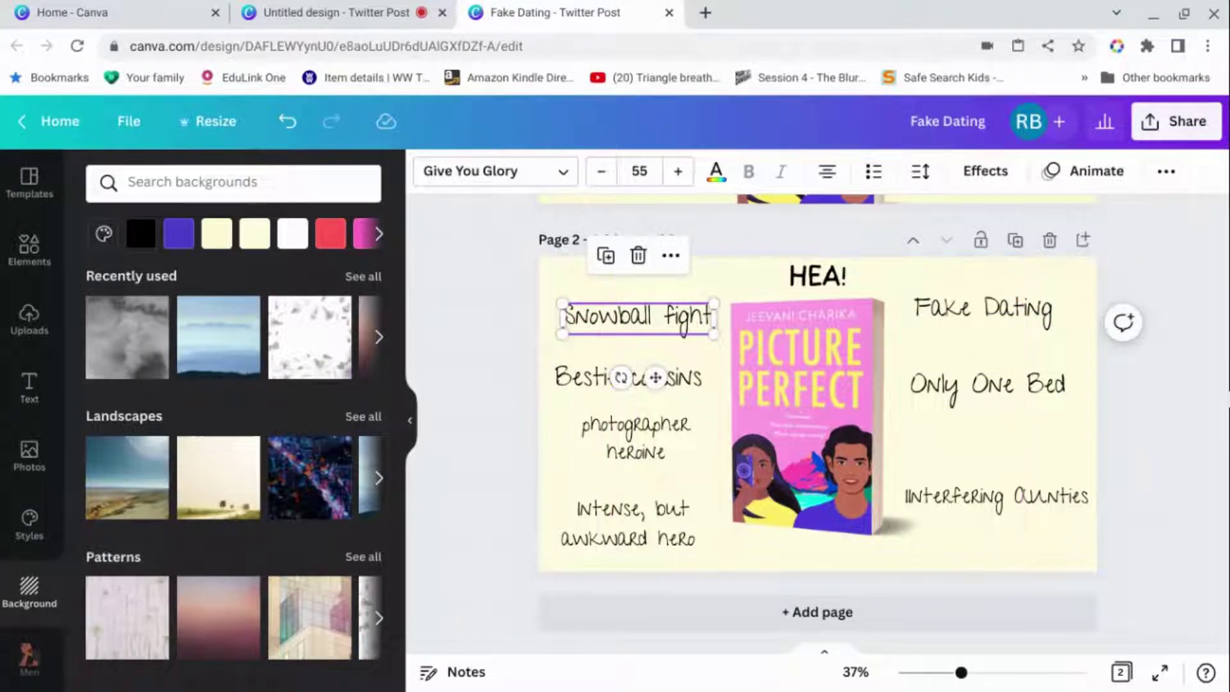
click(1153, 413)
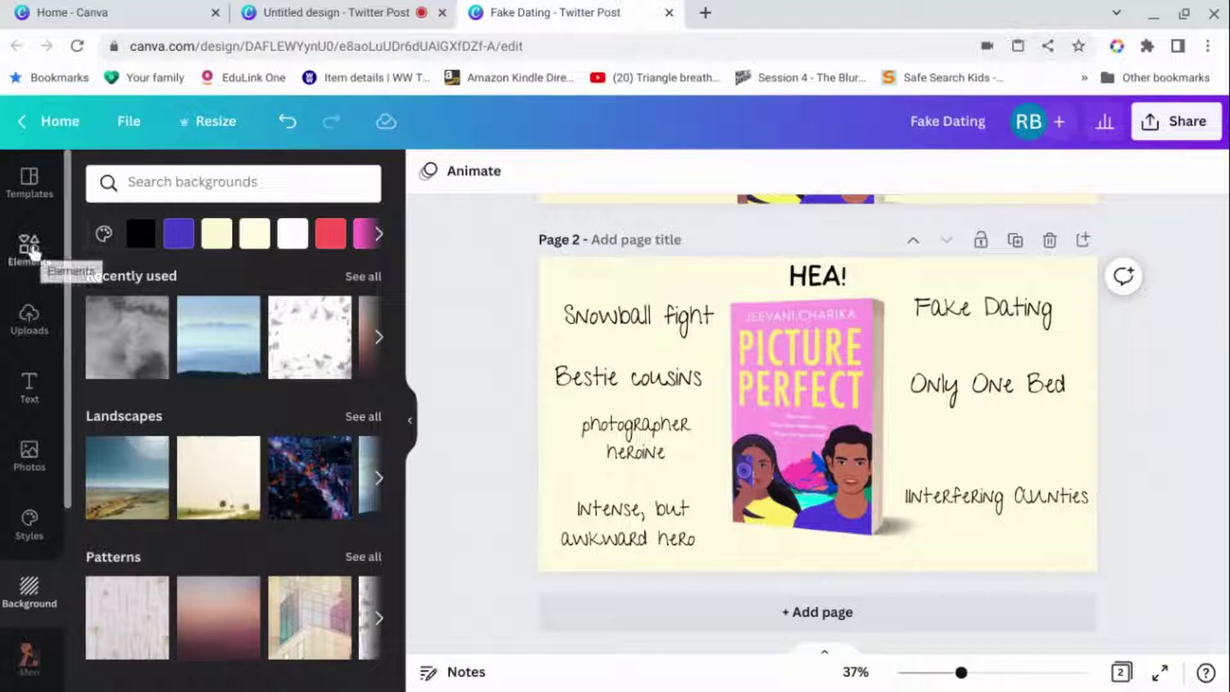
Search Elements for arrows and filter the results to Graphics
click(30, 253)
click(226, 184)
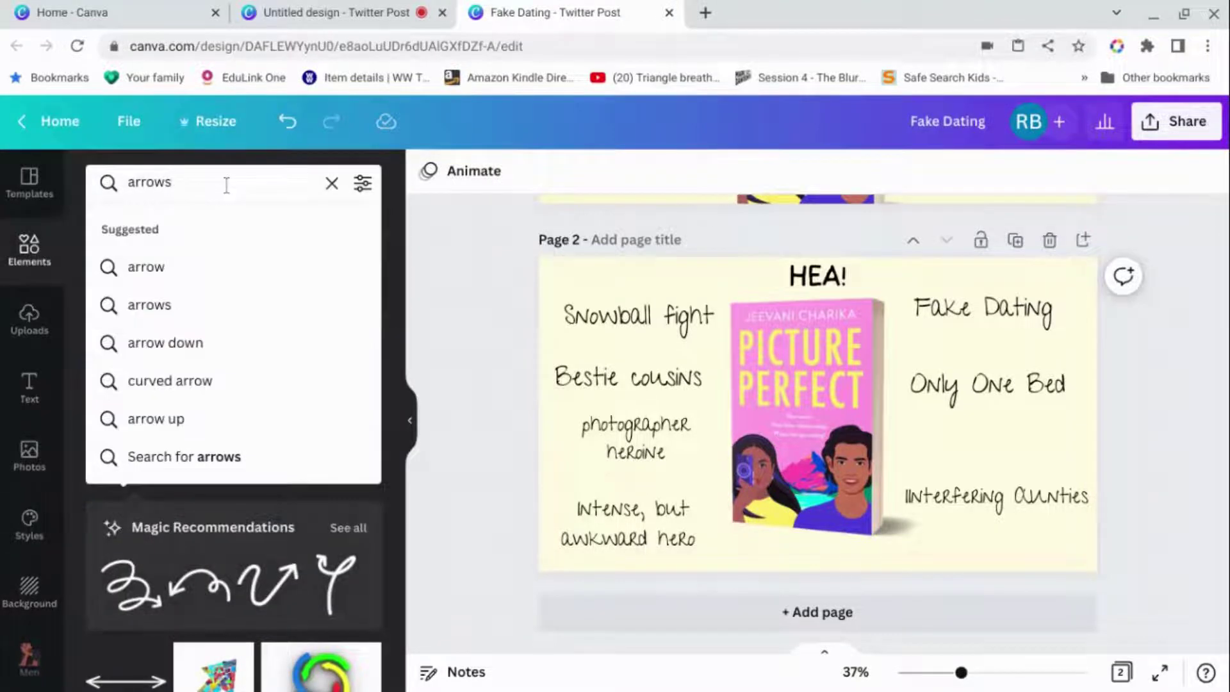
key(Return)
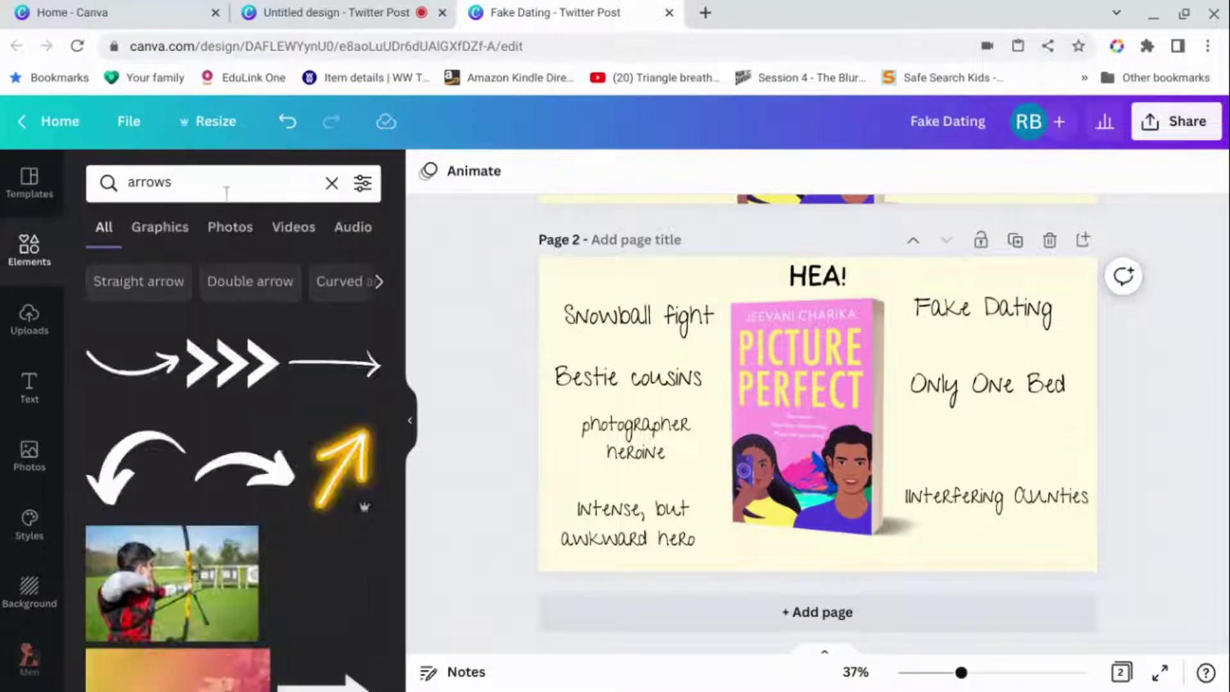
scroll(337, 391, down, 12)
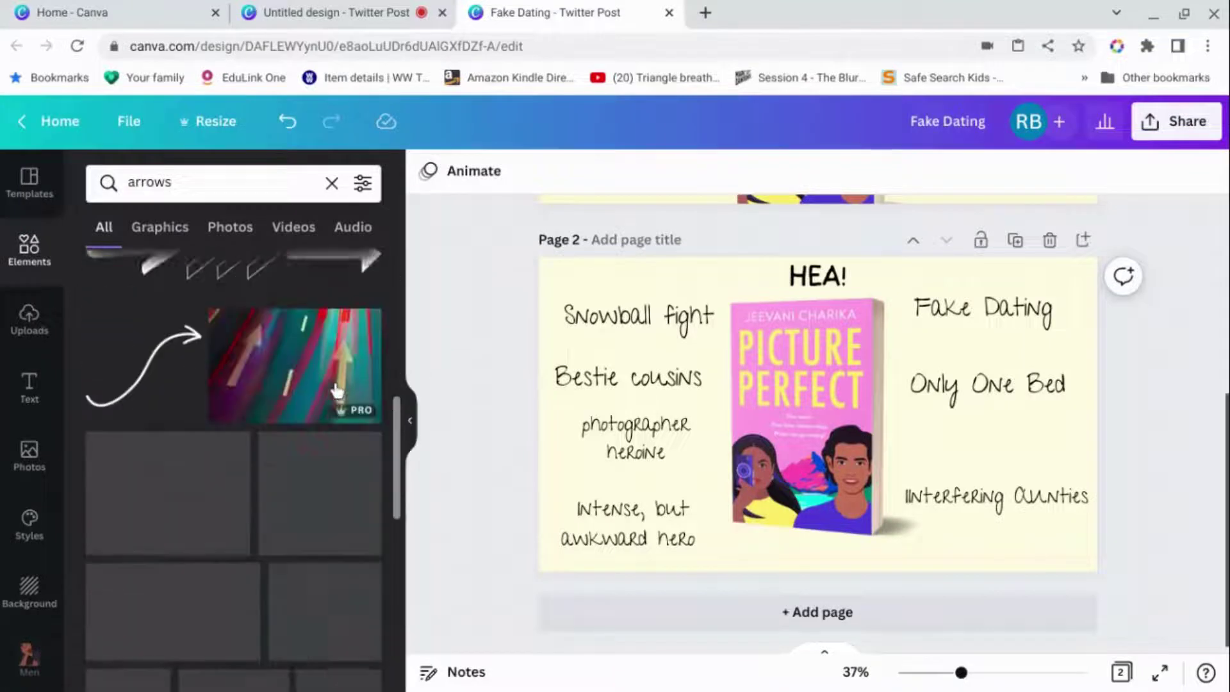
click(153, 228)
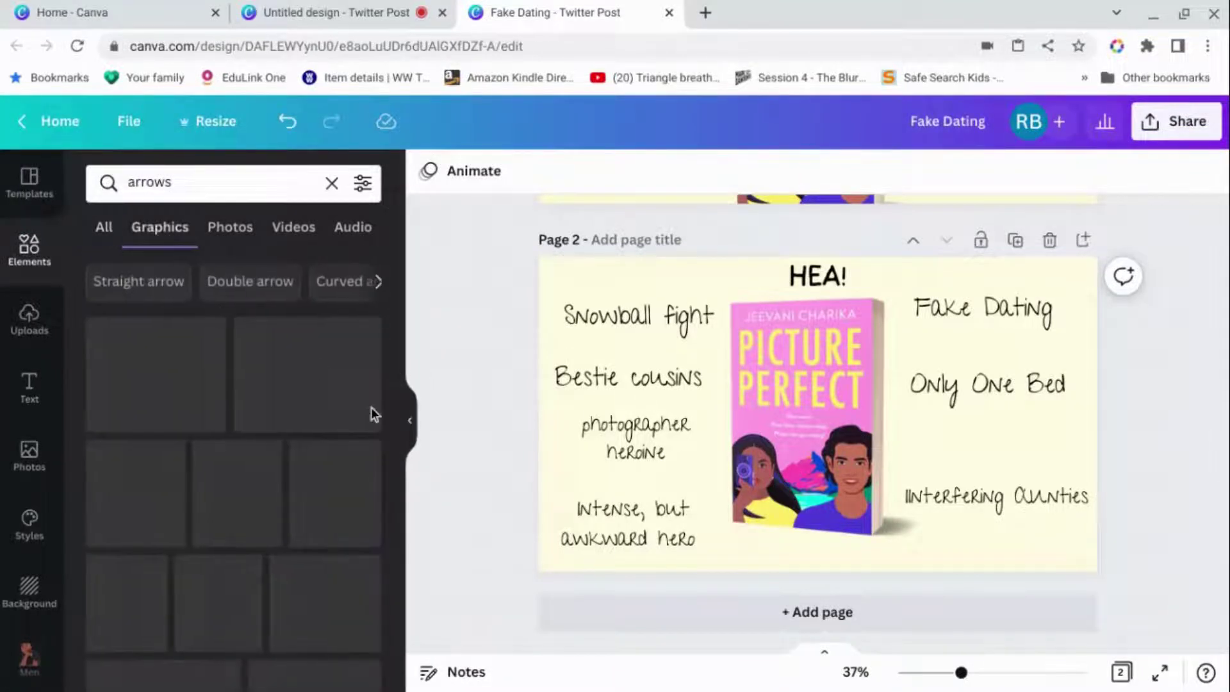
scroll(371, 413, down, 2)
scroll(372, 413, up, 2)
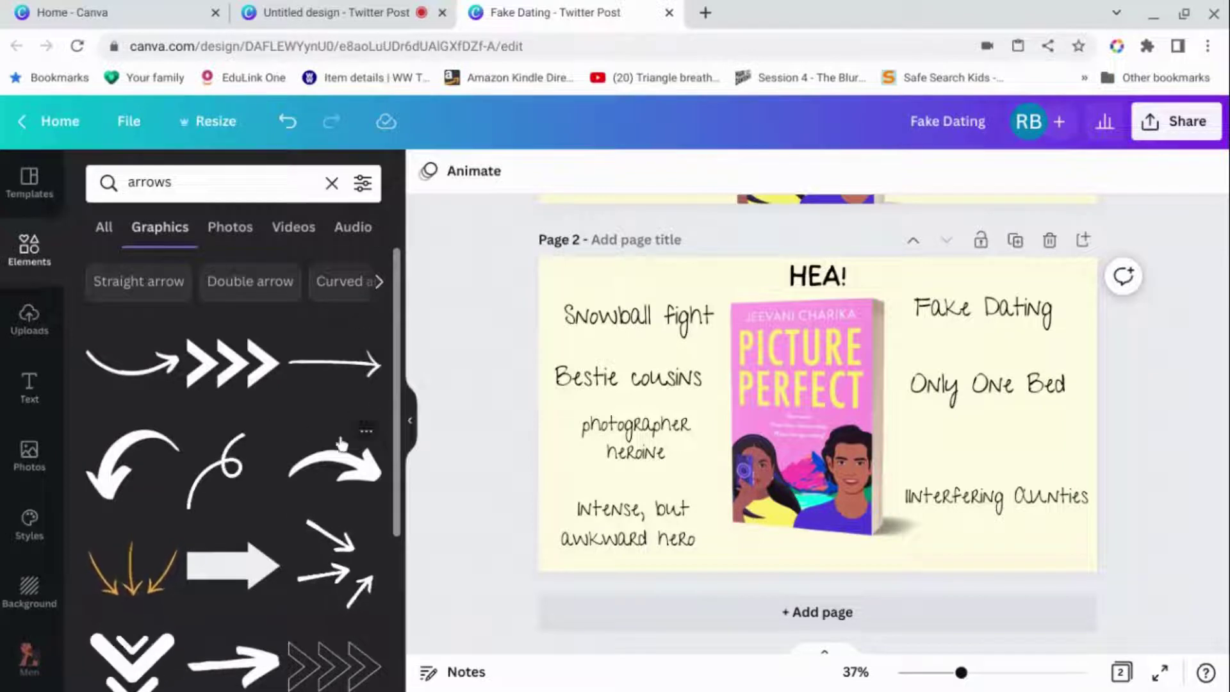
Add a straight black arrow, a curved white swoosh and a thin curved black arrow
click(361, 368)
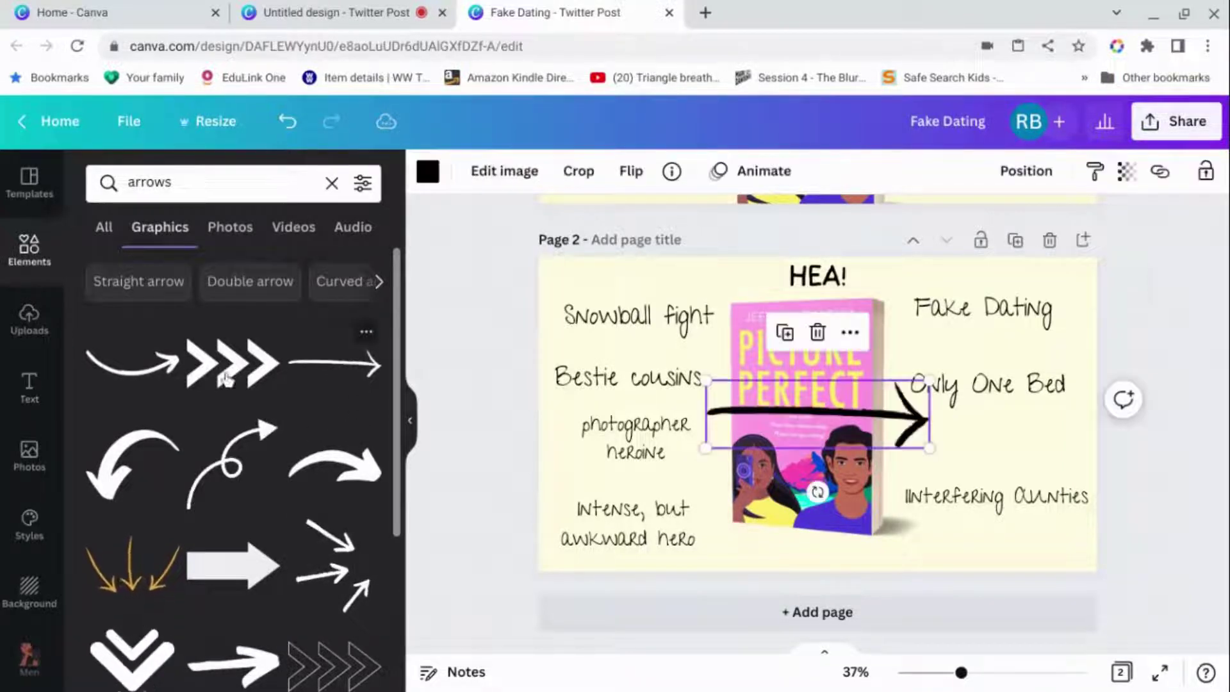
drag(131, 379, 792, 544)
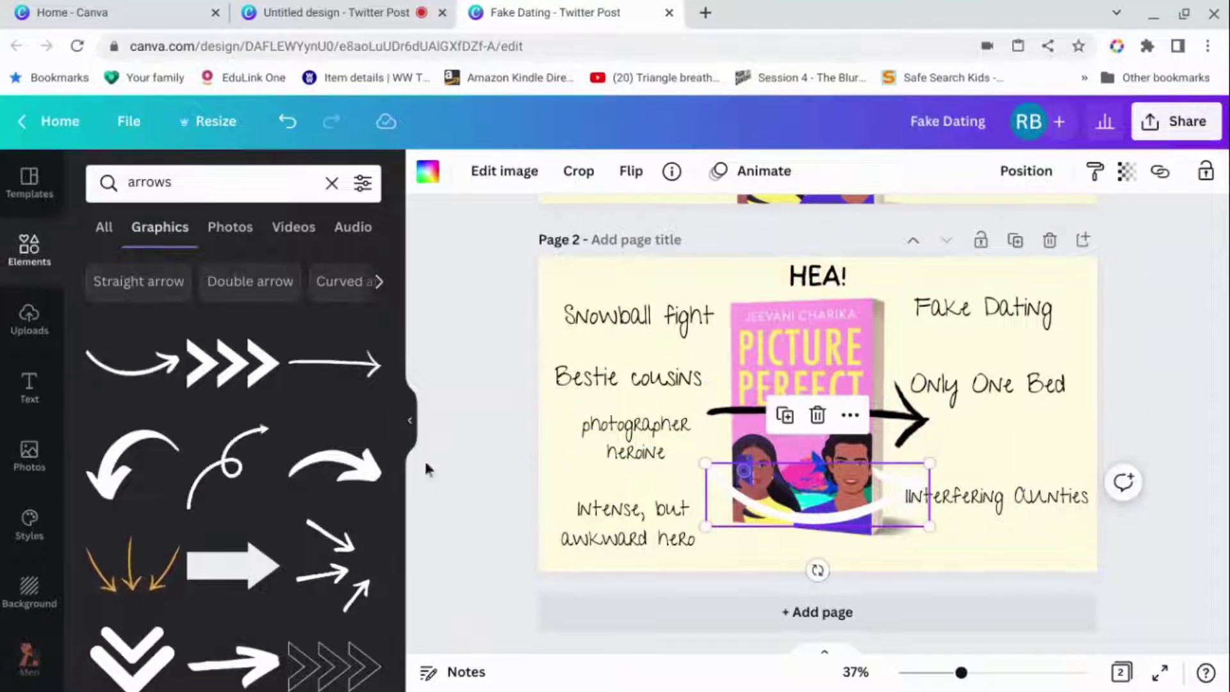
scroll(364, 468, down, 4)
scroll(364, 468, down, 1)
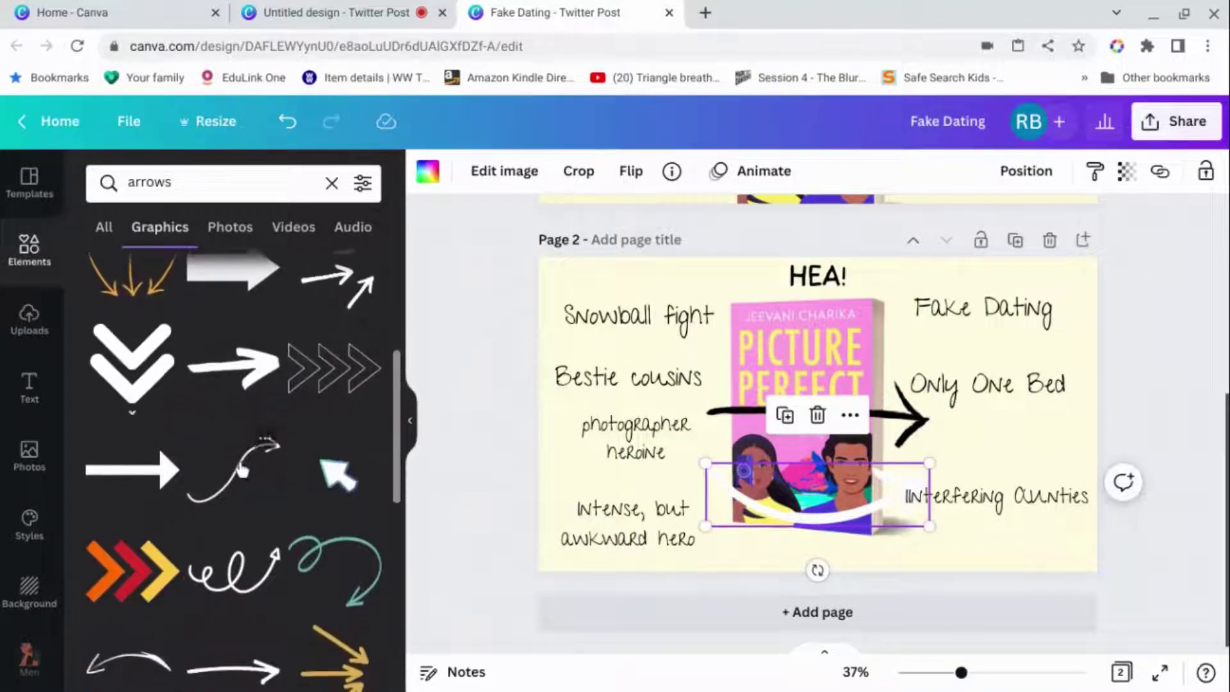
click(234, 471)
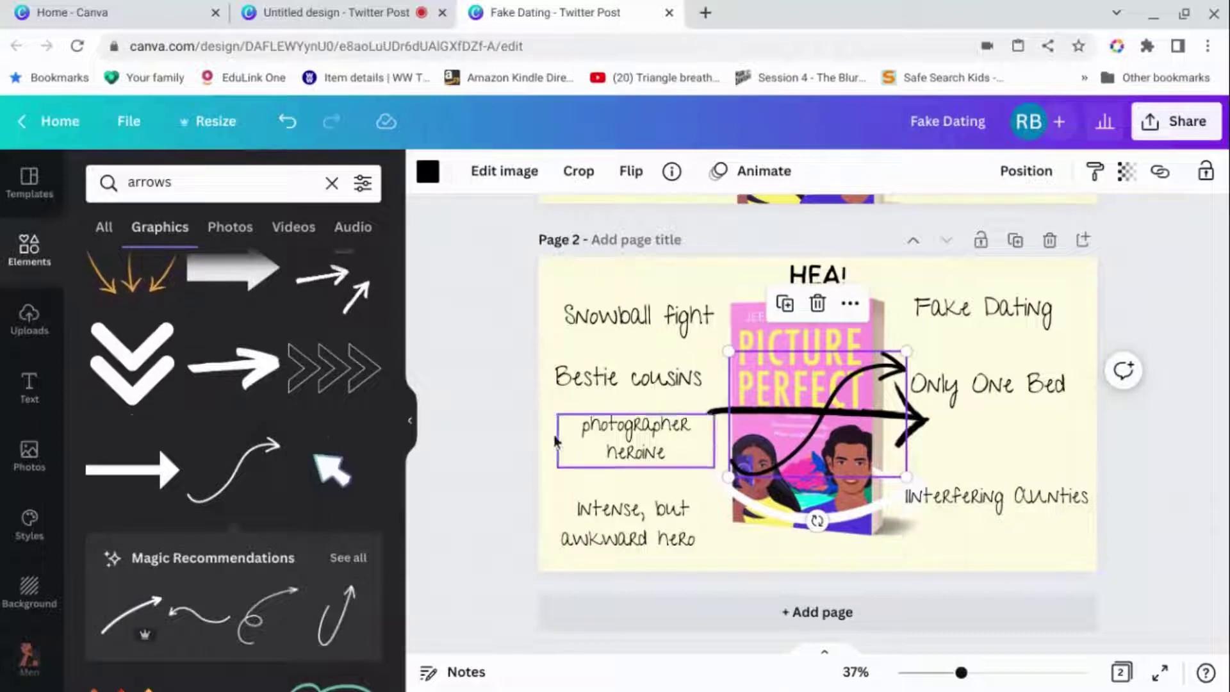
scroll(362, 485, down, 4)
scroll(366, 487, up, 2)
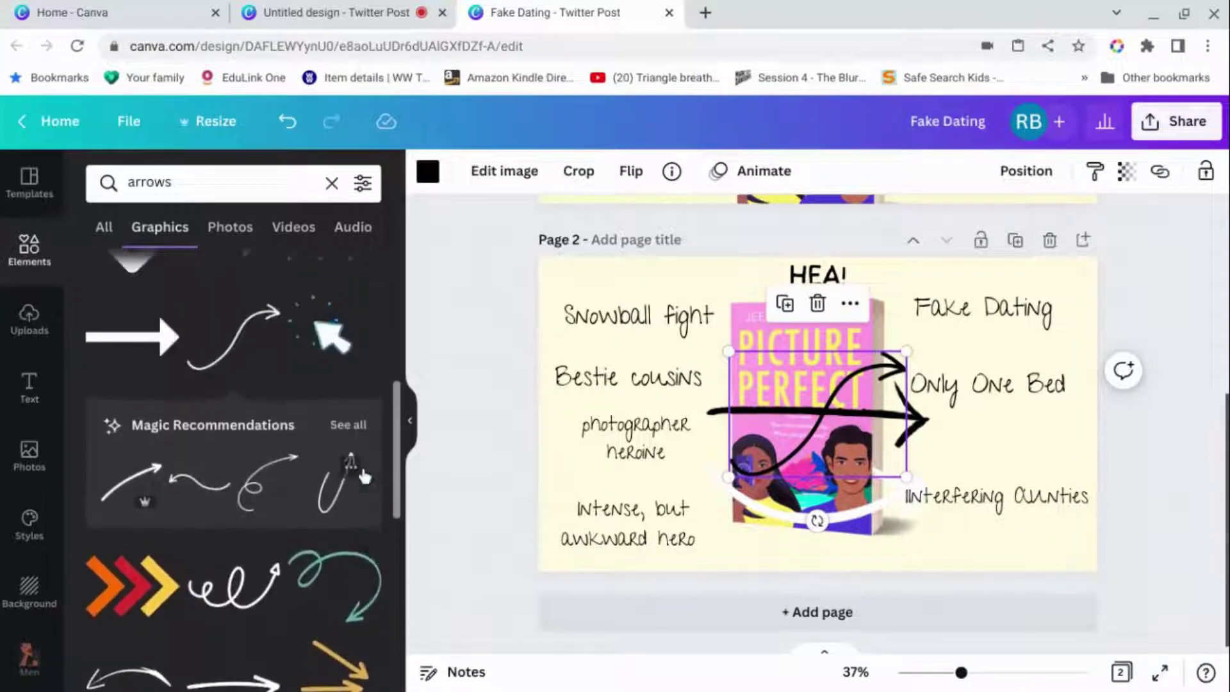
click(355, 430)
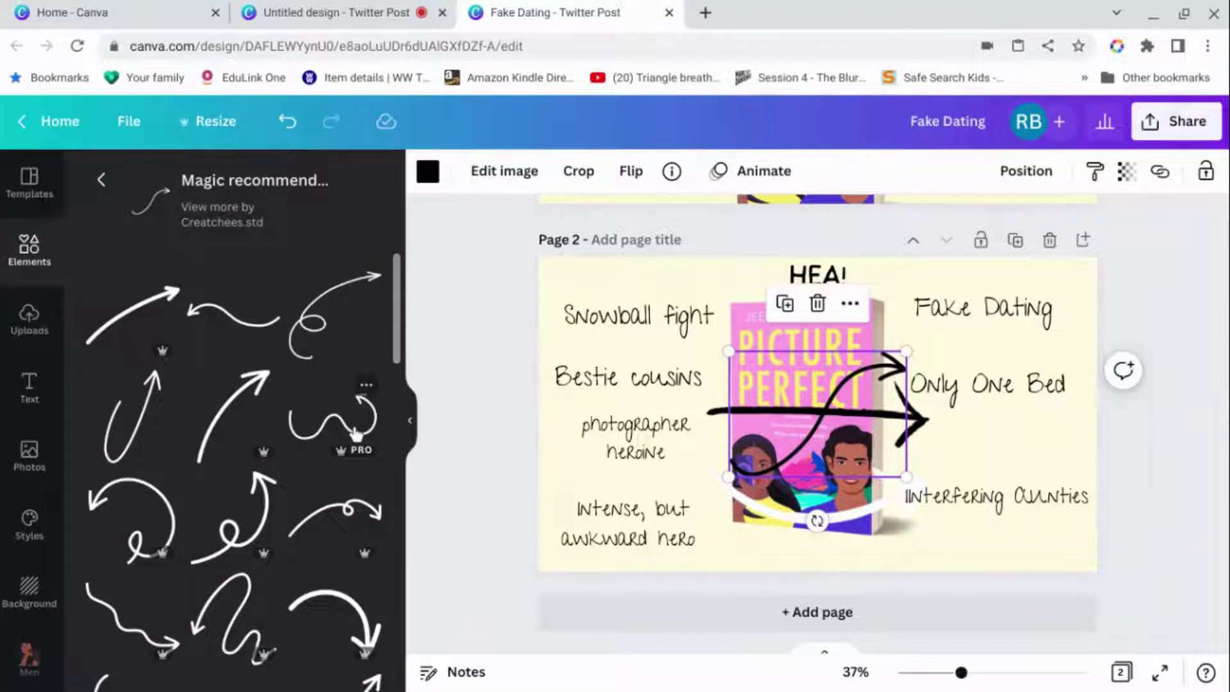
key(Escape)
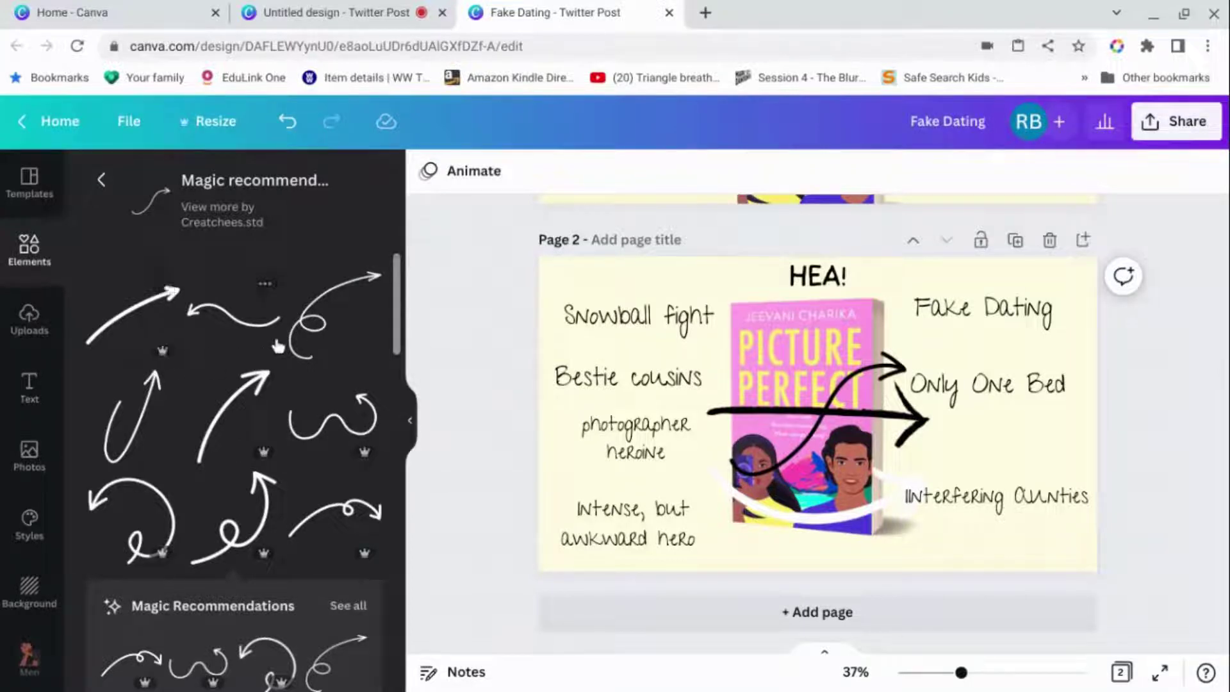
Add the looping arrow and place it beside the Fake Dating label
click(346, 332)
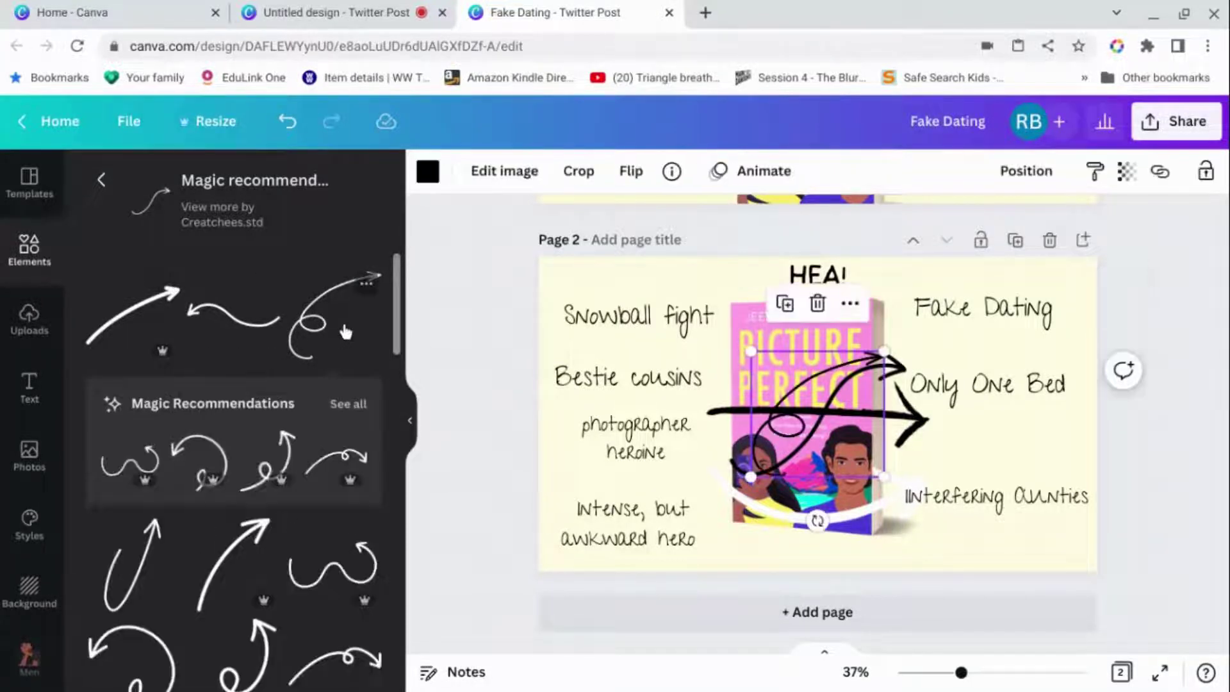
click(1025, 452)
drag(797, 426, 836, 357)
Move, rotate about 30° and shrink the straight arrow to point at Interfering Aunties
drag(699, 392, 731, 426)
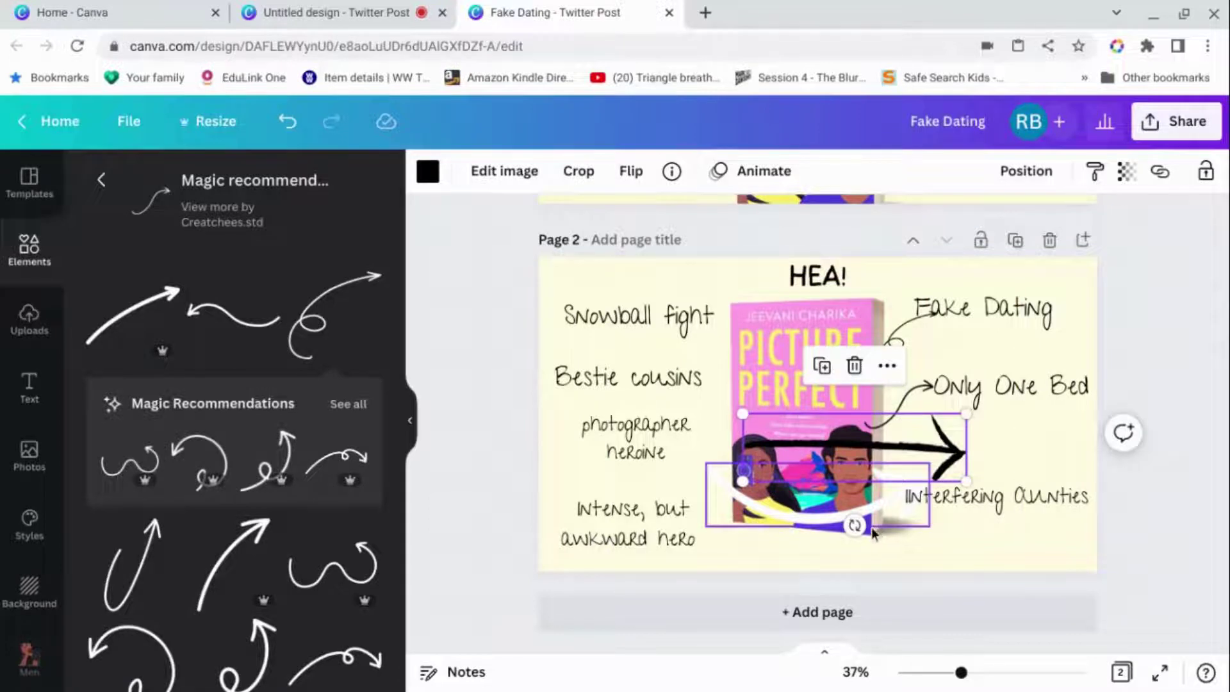
drag(855, 525, 815, 514)
drag(775, 364, 897, 481)
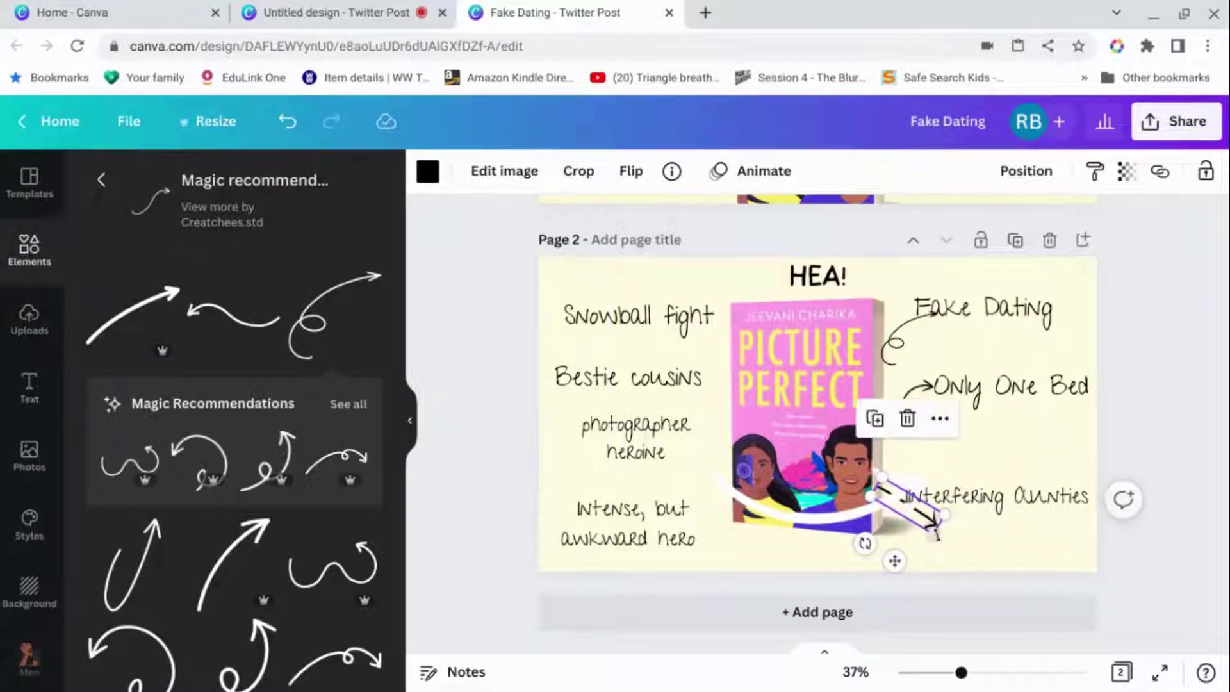
click(929, 529)
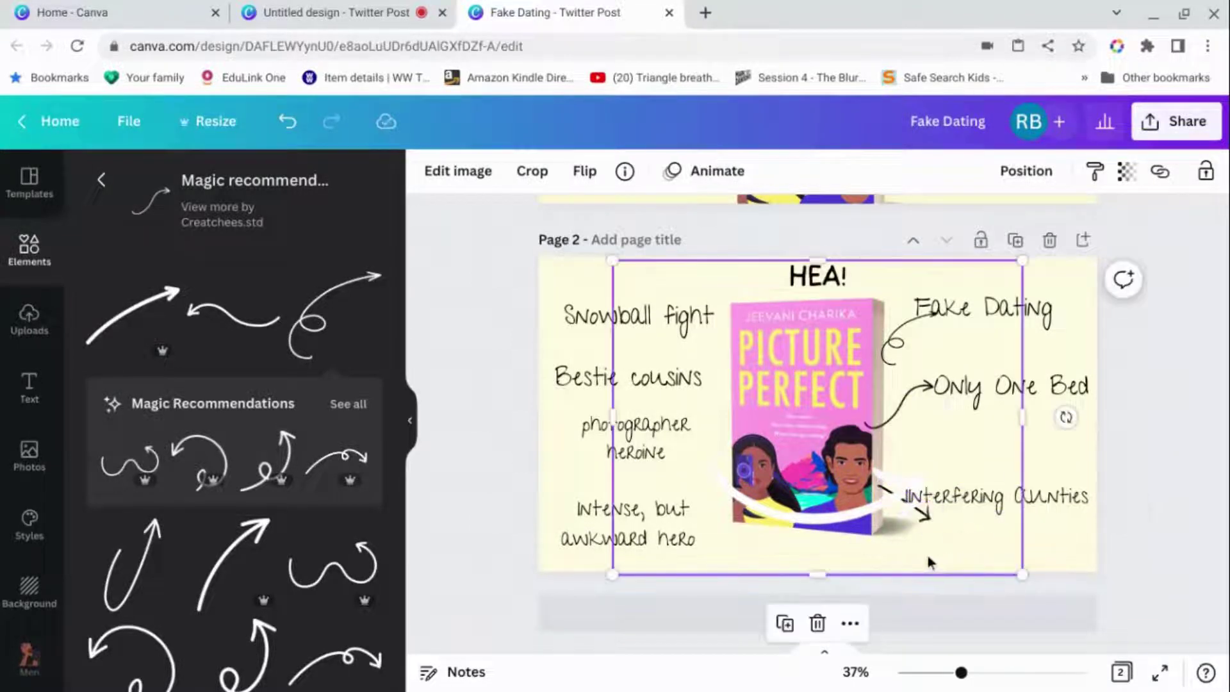
click(874, 513)
drag(929, 519, 924, 493)
click(885, 513)
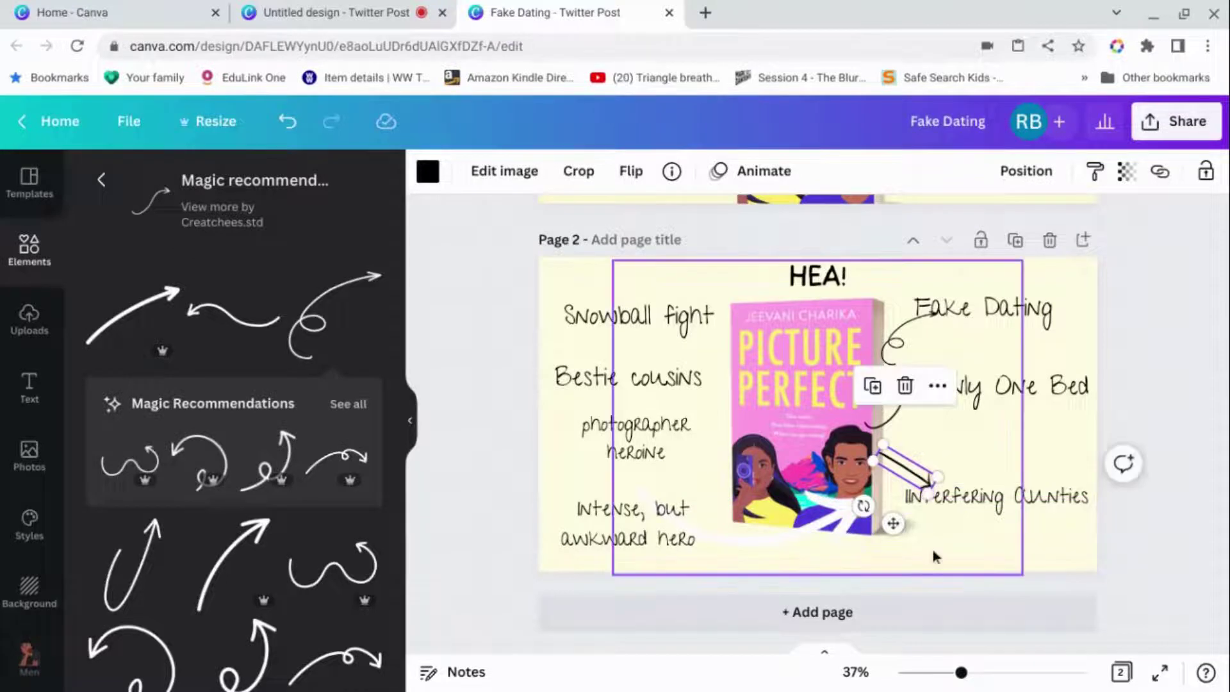
click(814, 535)
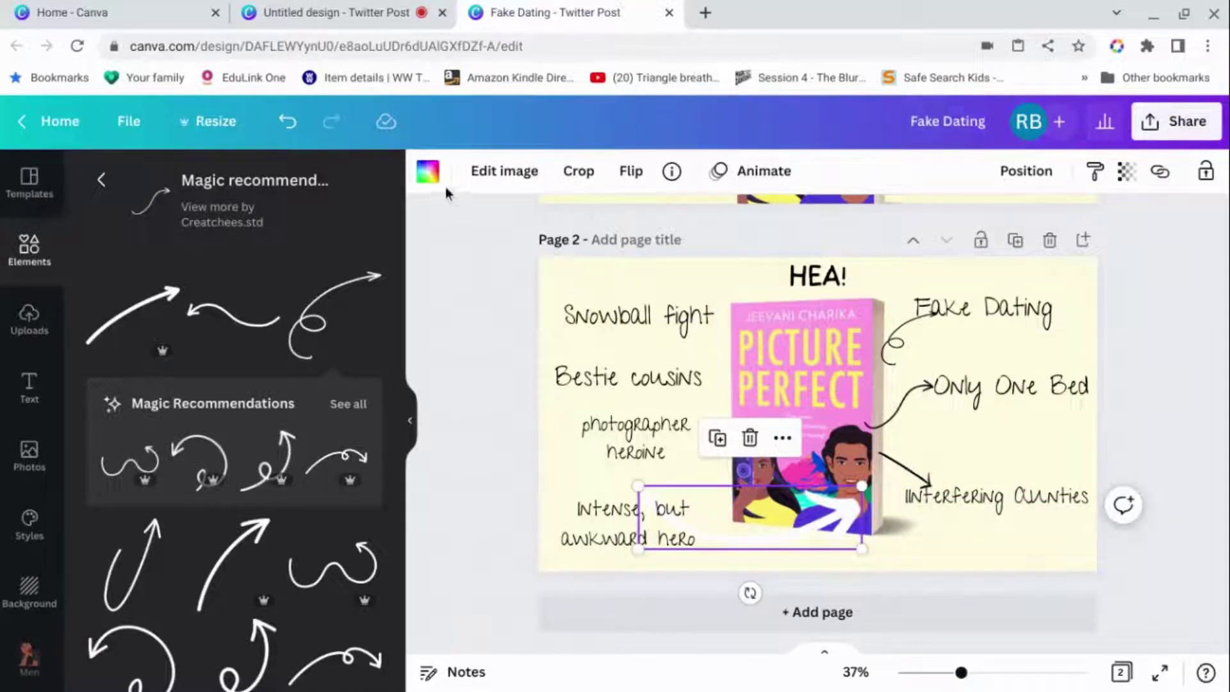
Recolour the looping Fake Dating arrow and curved Only One Bed arrow purple from Photo Colors
click(427, 172)
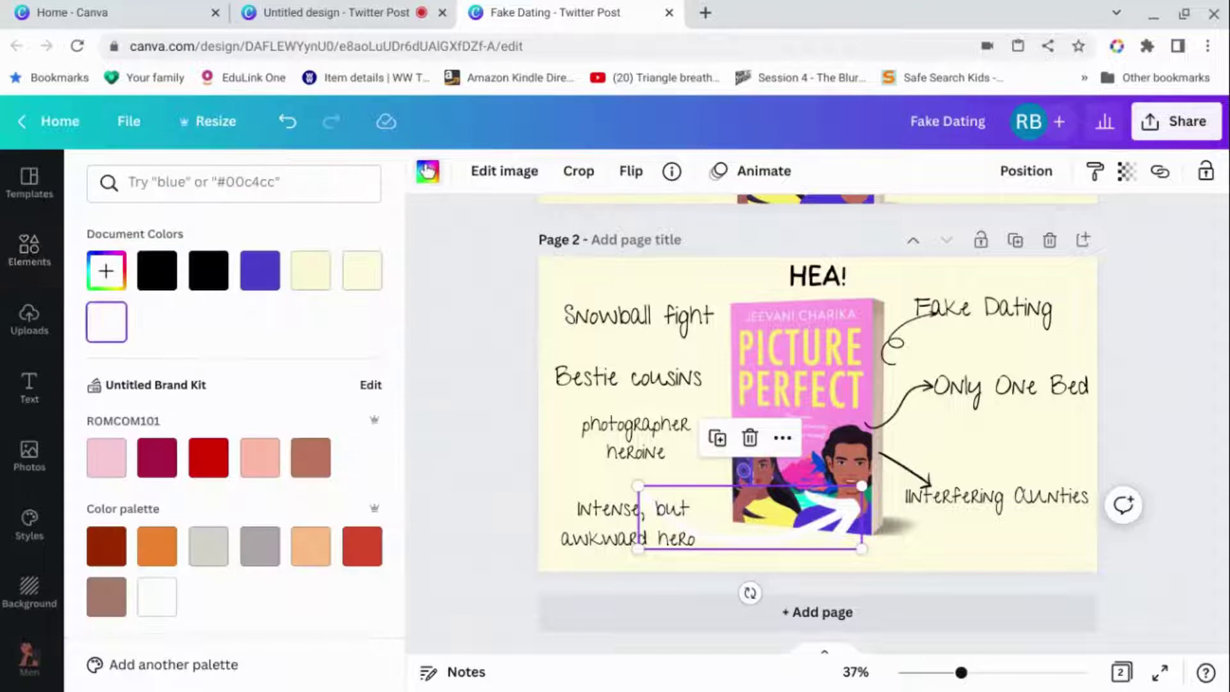
click(897, 351)
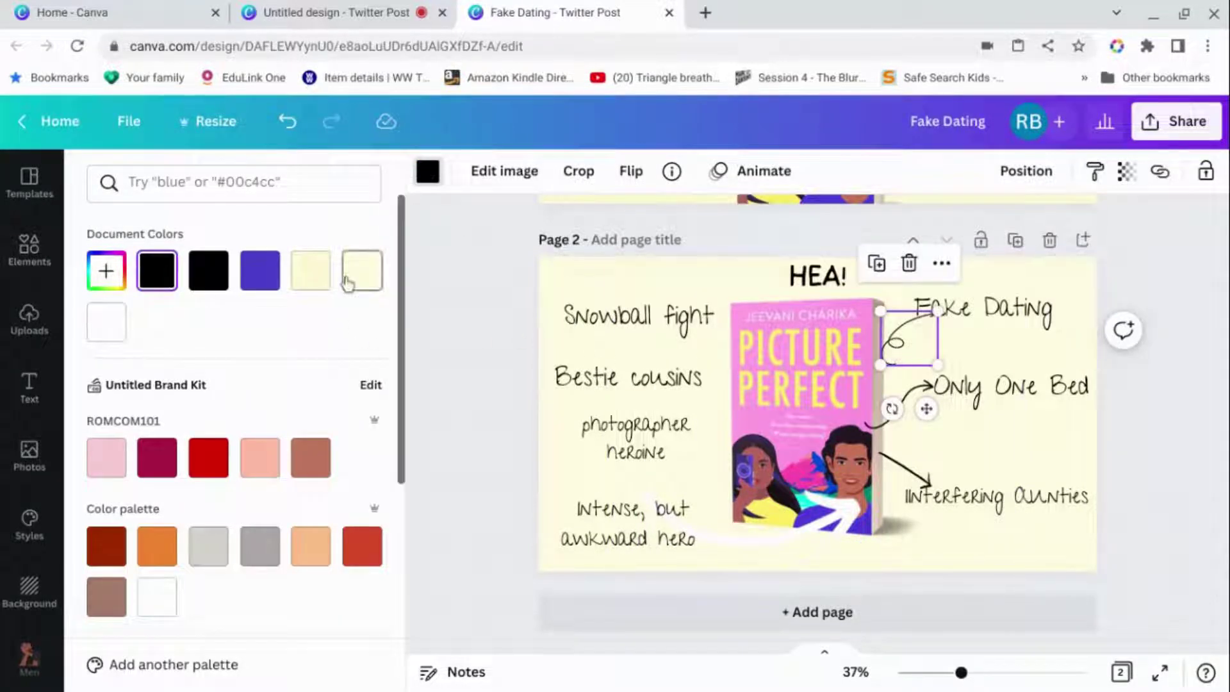
scroll(269, 333, down, 5)
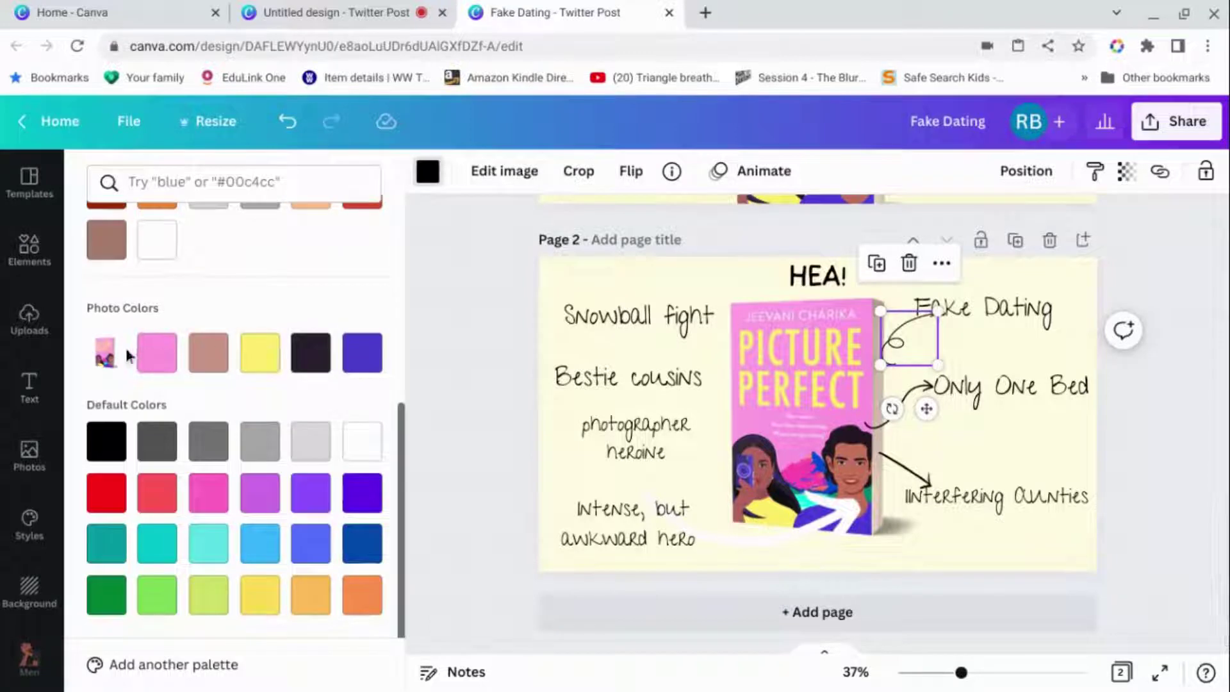
click(368, 370)
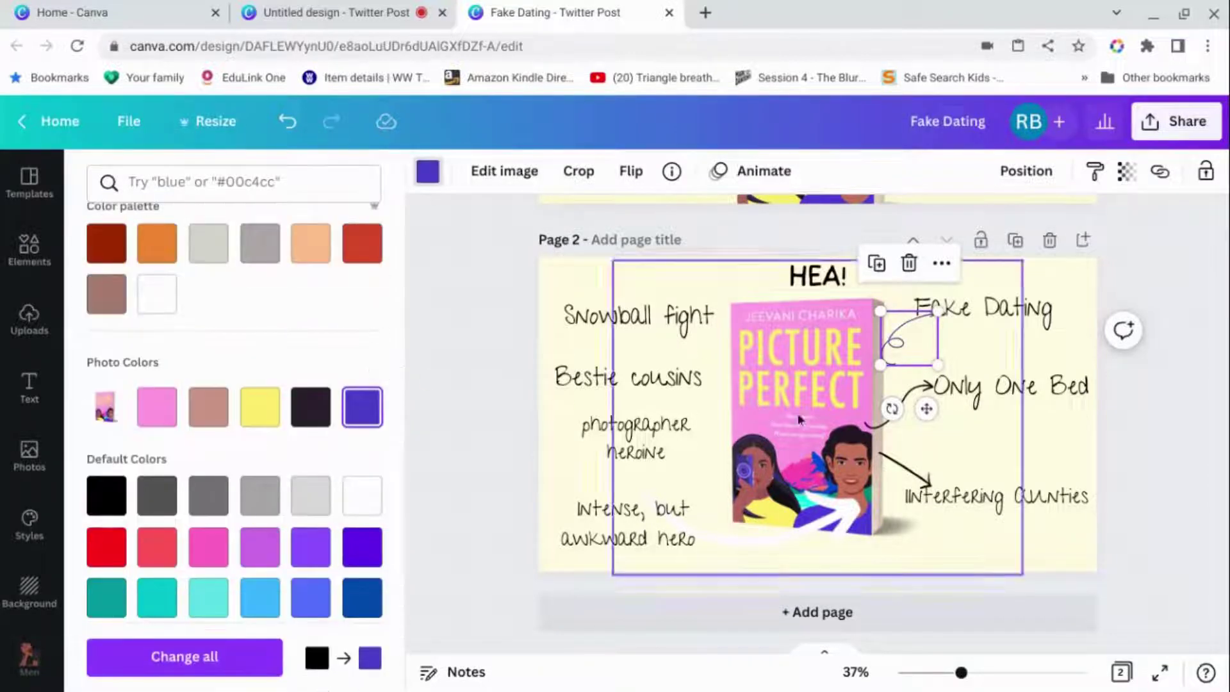
click(887, 423)
click(362, 407)
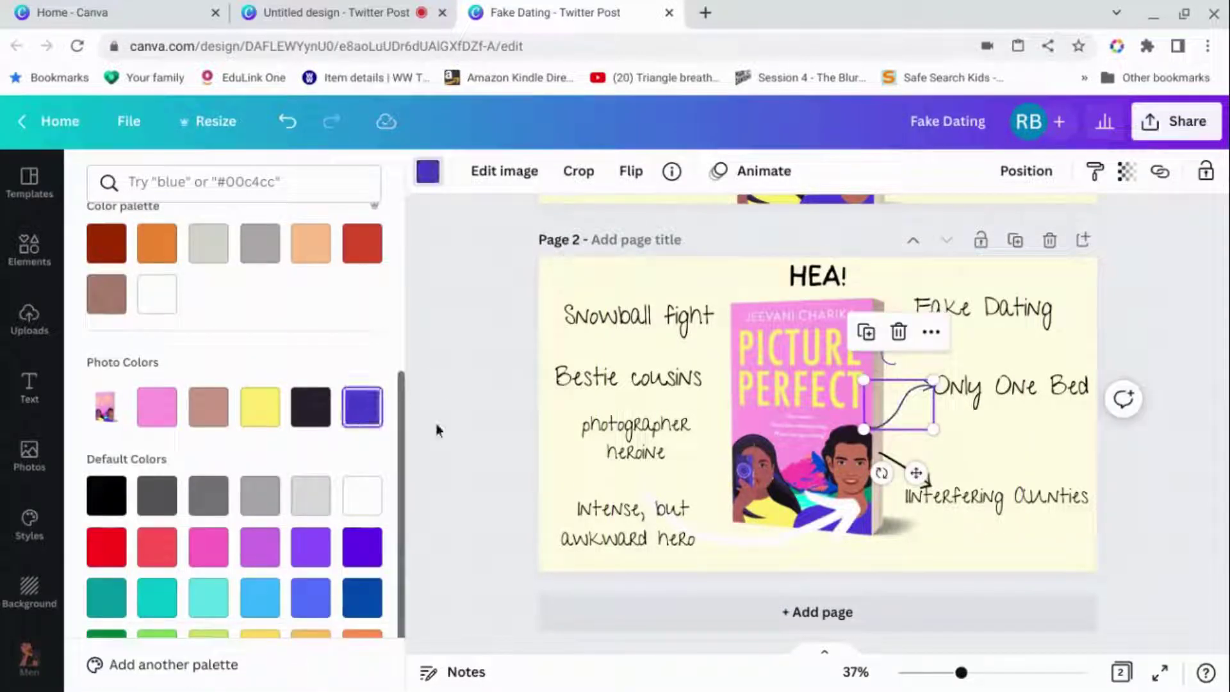
click(910, 473)
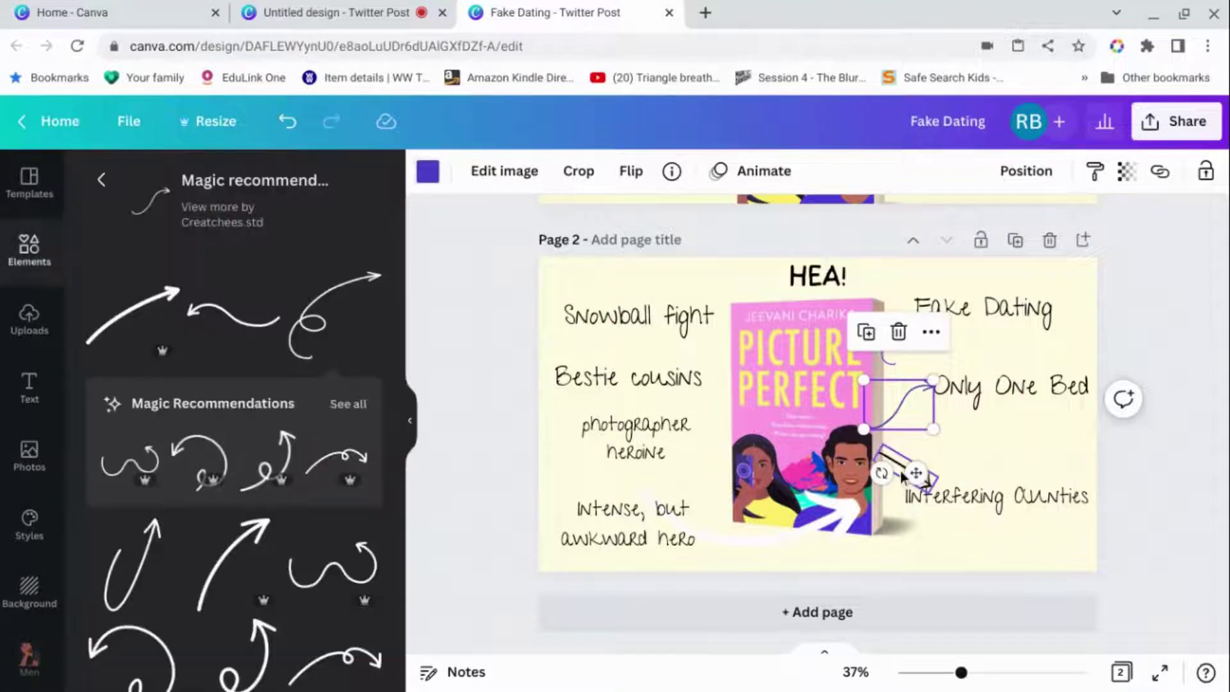
Make the Interfering Aunties arrow and the white swoosh purple
click(431, 171)
click(259, 270)
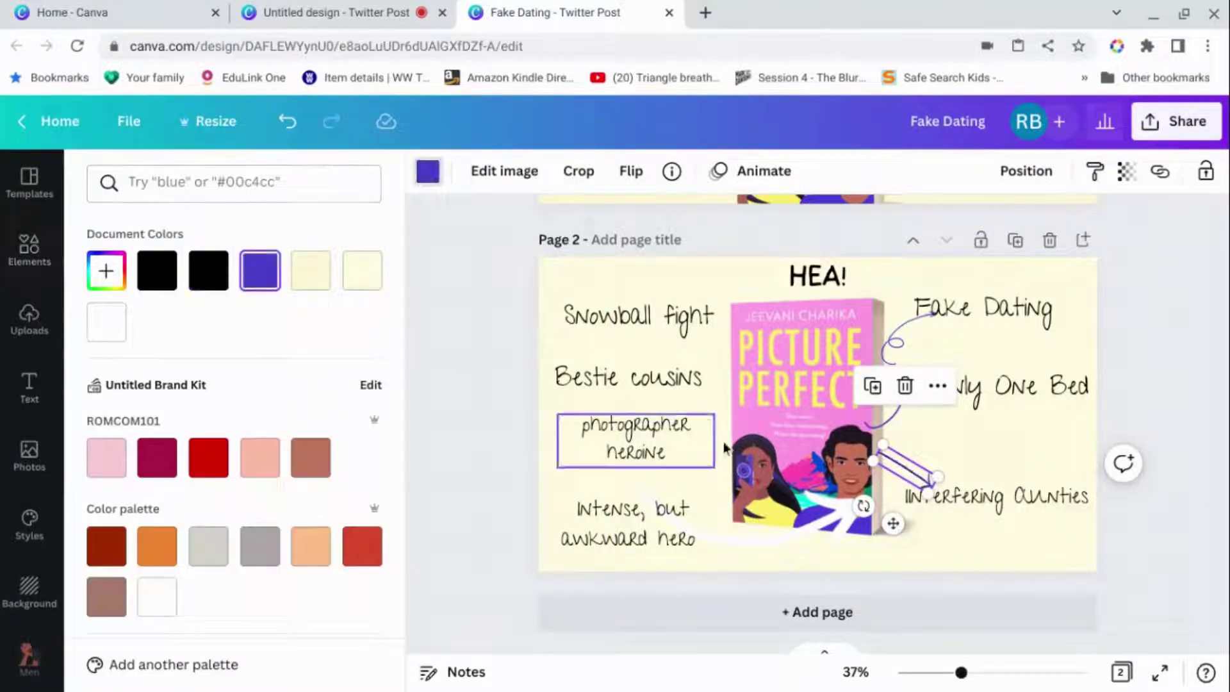
click(805, 500)
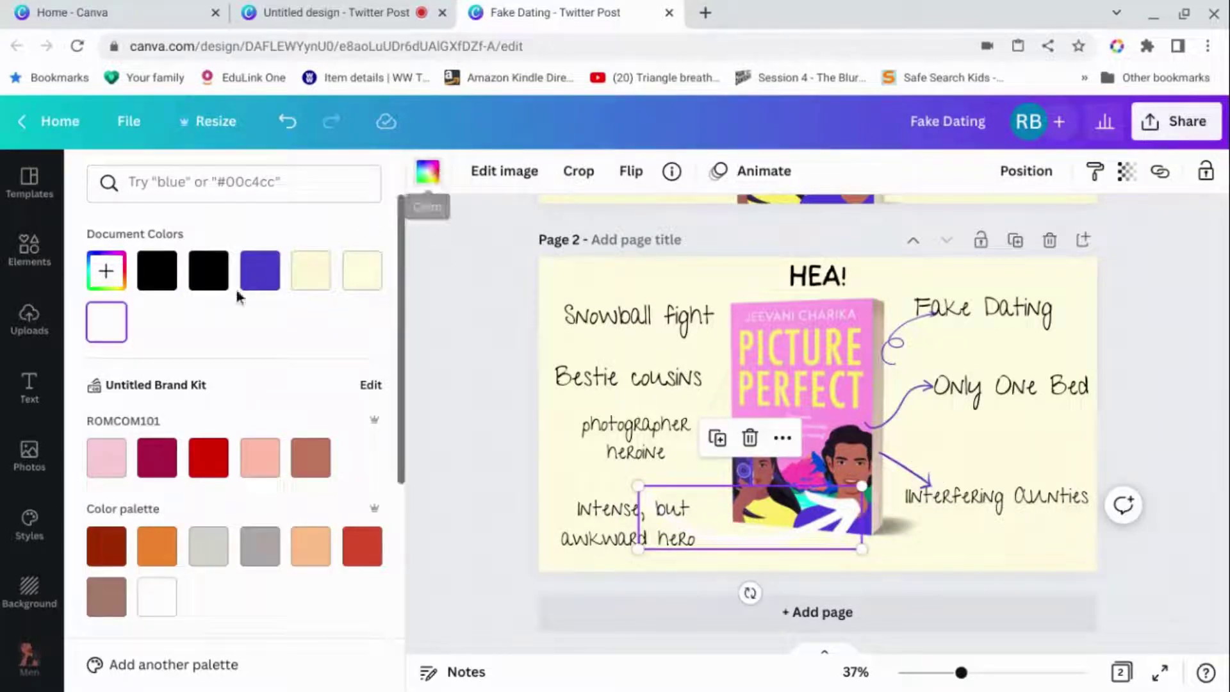
click(264, 277)
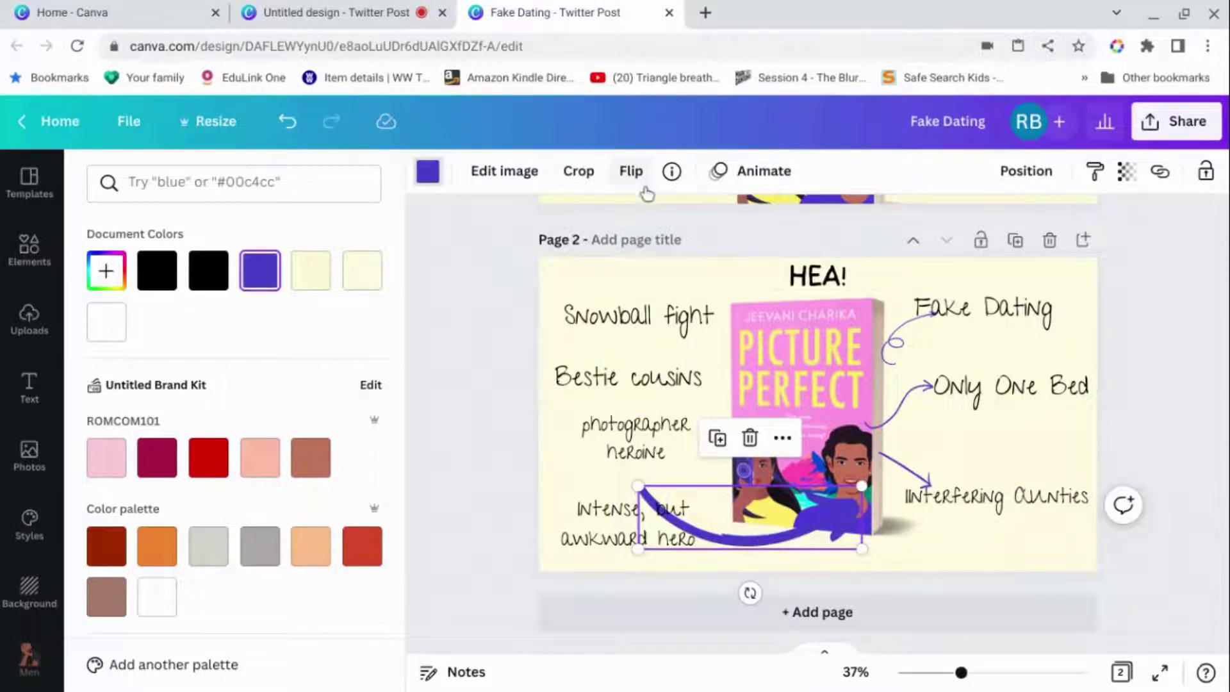
Flip the swoosh horizontally, then shrink and tilt it toward Intense, but awkward hero
click(630, 170)
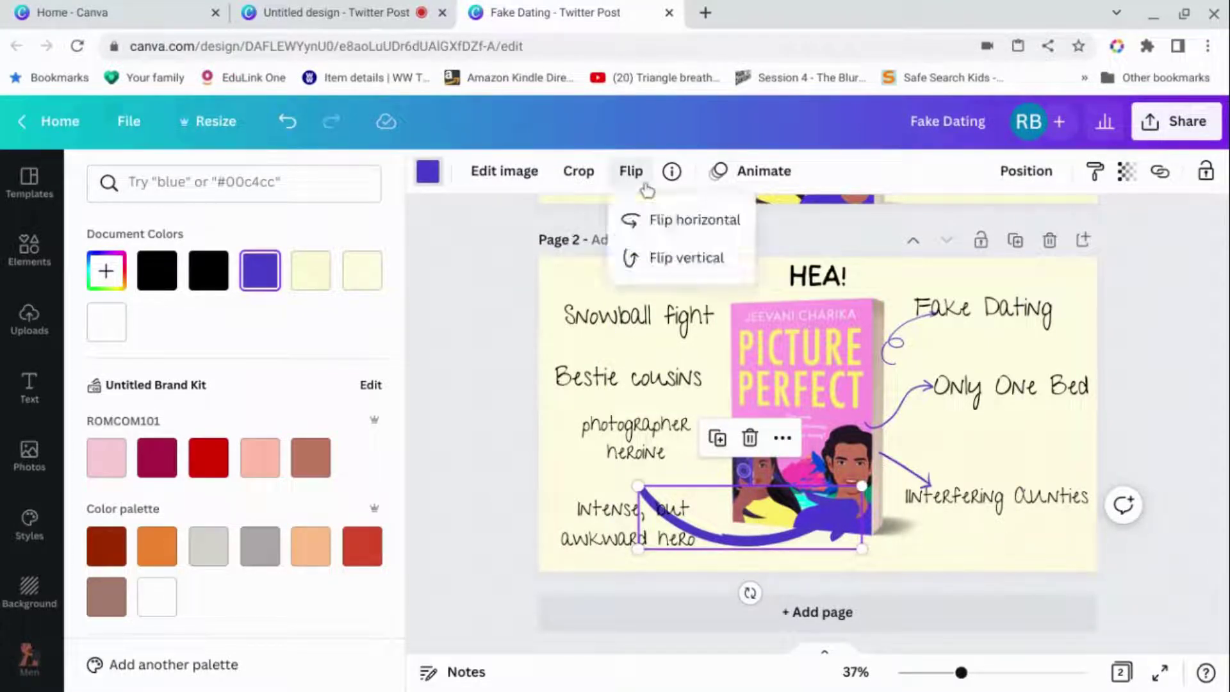
click(669, 224)
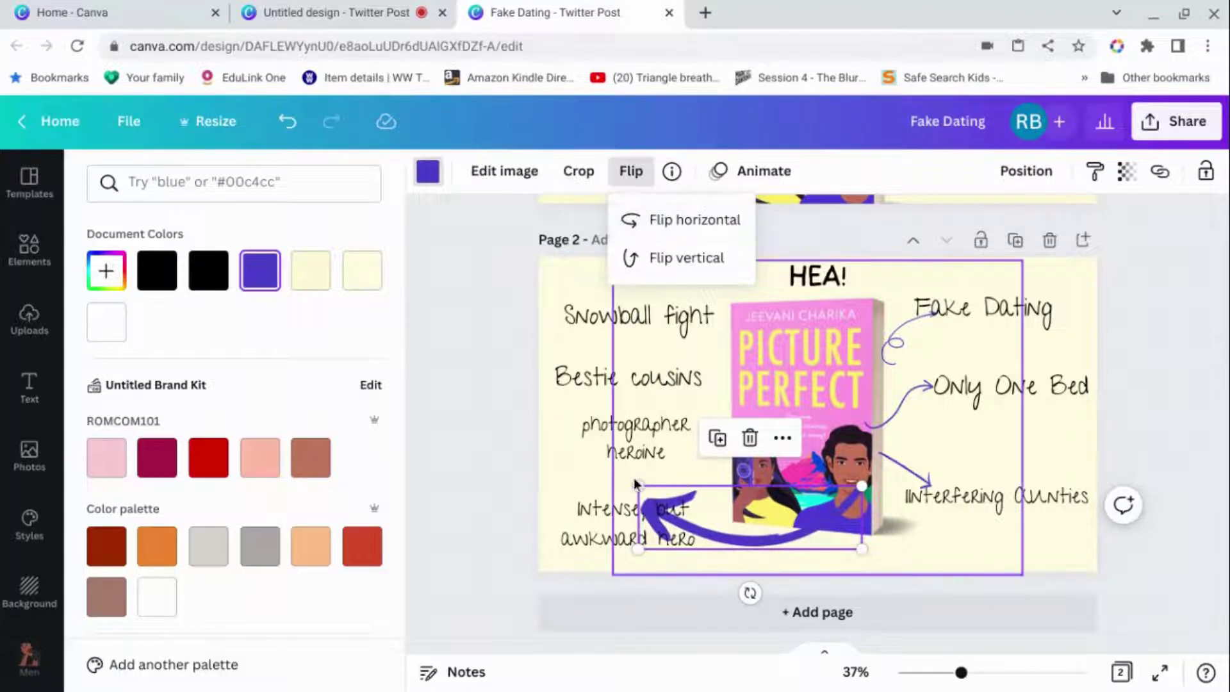
drag(635, 484, 656, 491)
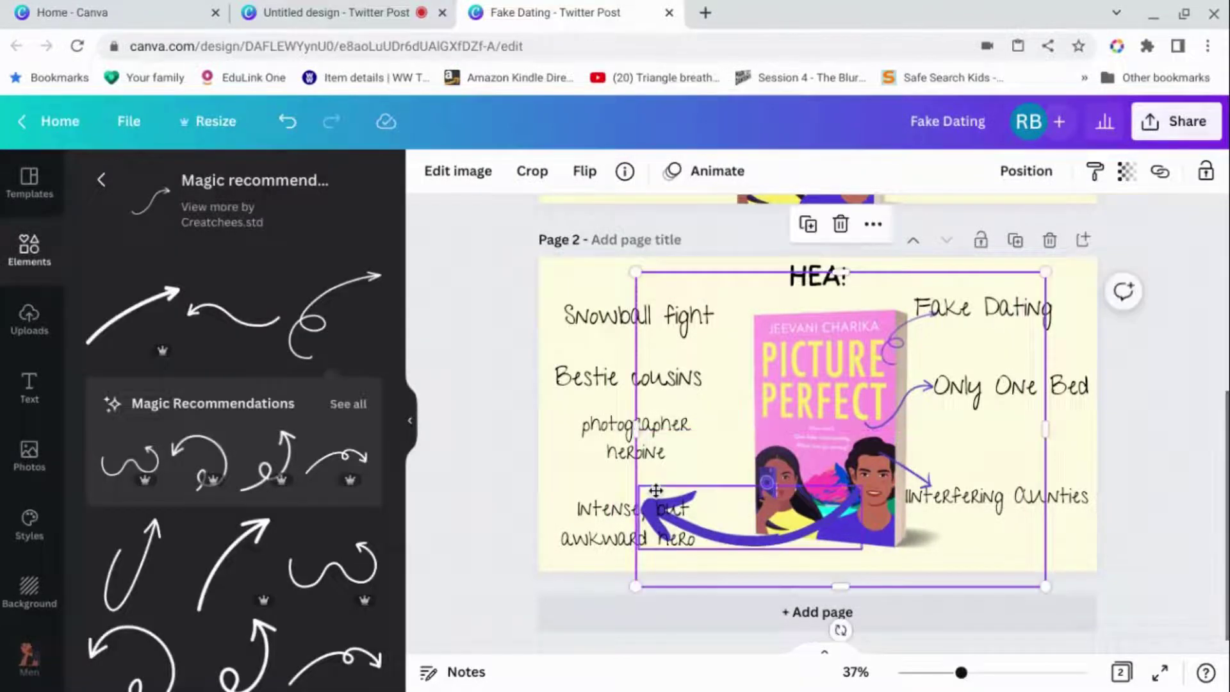
key(ctrl+z)
click(651, 506)
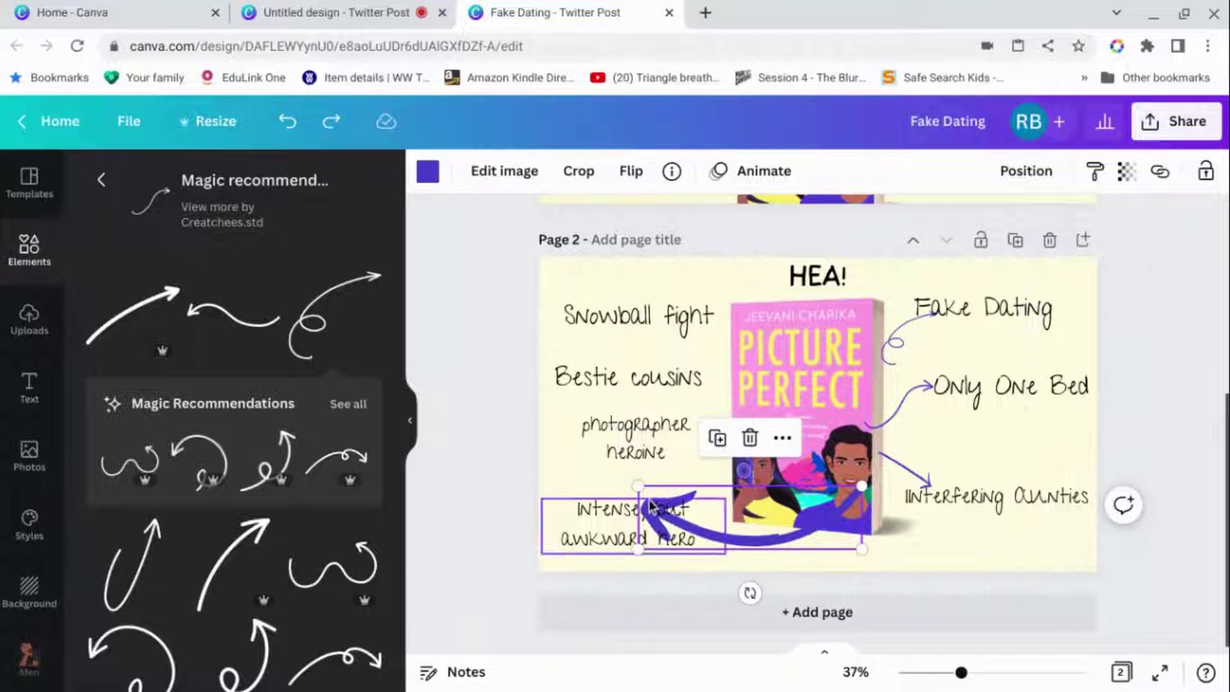
drag(639, 485, 738, 542)
mouse_move(726, 588)
mouse_down()
mouse_move(748, 592)
mouse_move(737, 594)
mouse_up()
click(915, 543)
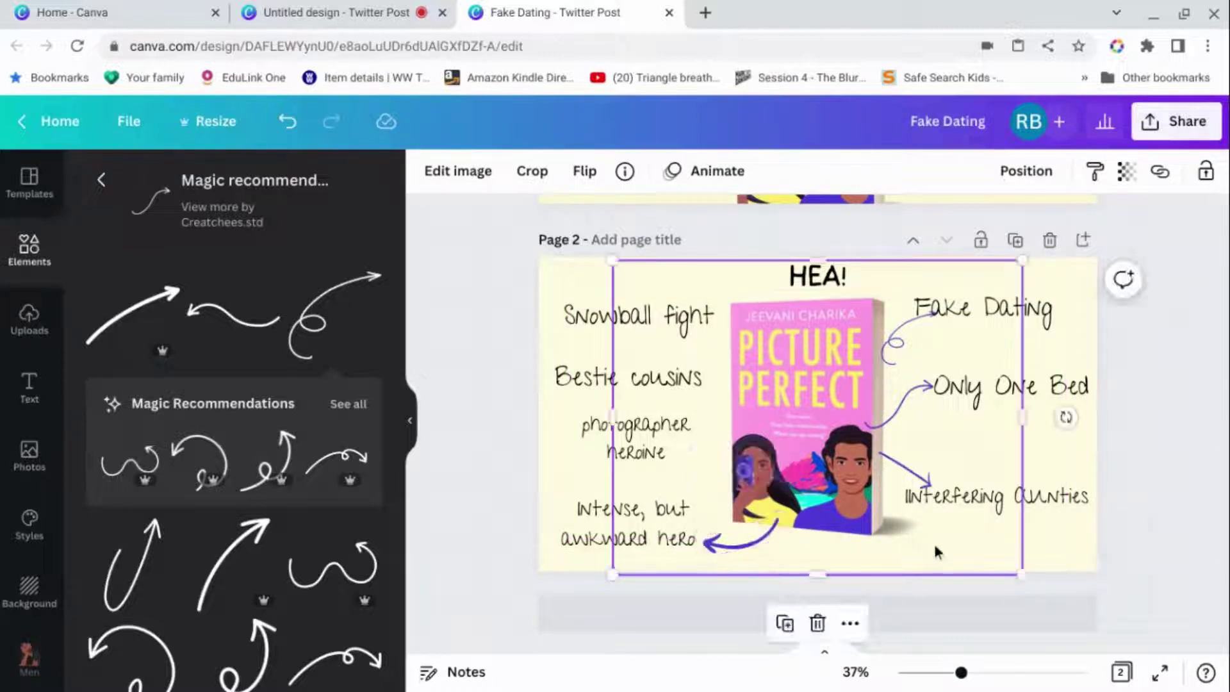
click(910, 477)
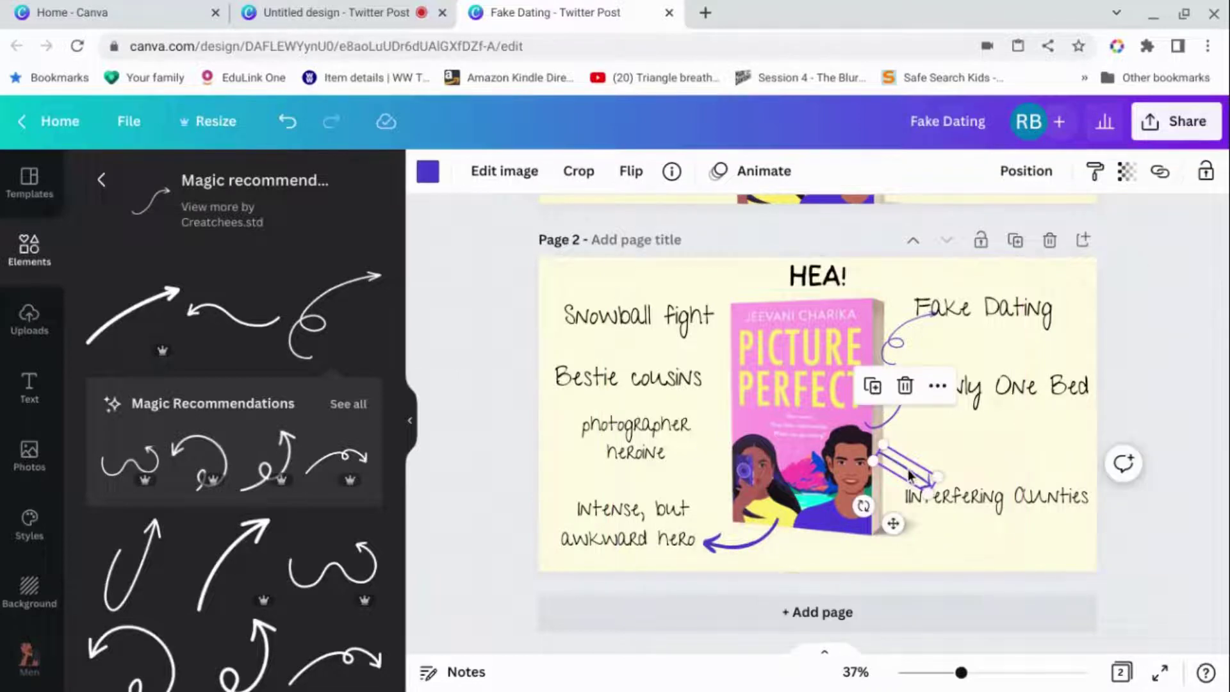
Nudge the Interfering Aunties arrow, then flip an arrow horizontally to point at Snowball fight
drag(910, 474, 712, 469)
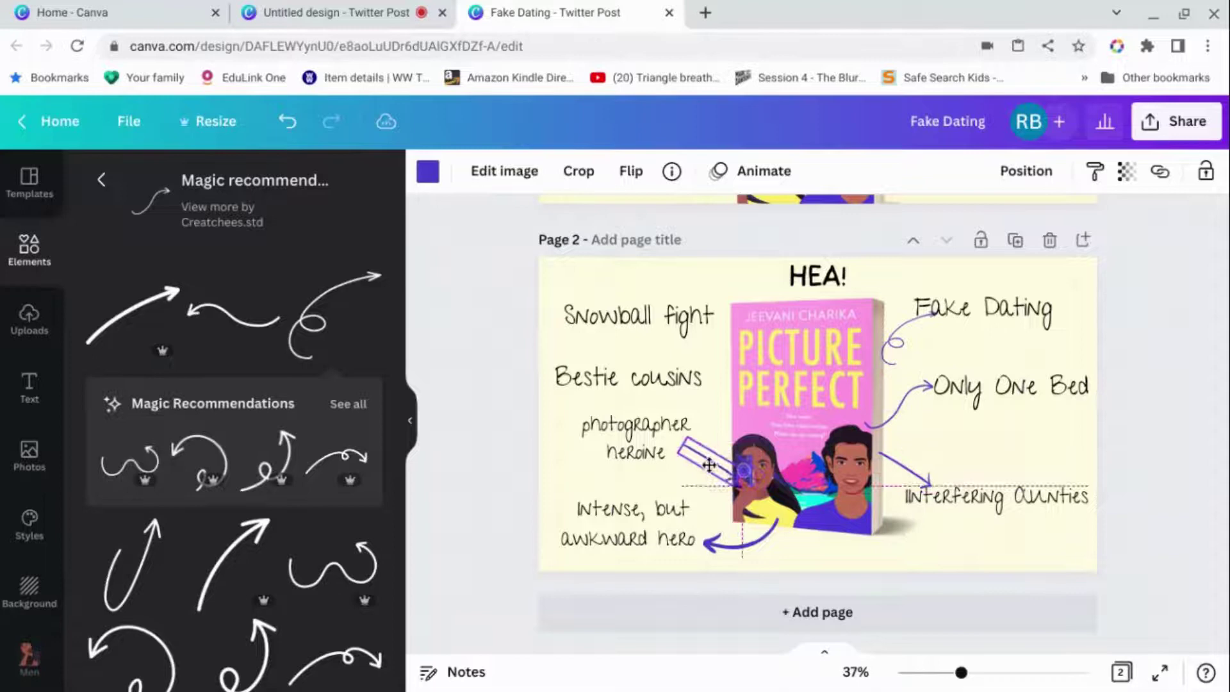
click(631, 171)
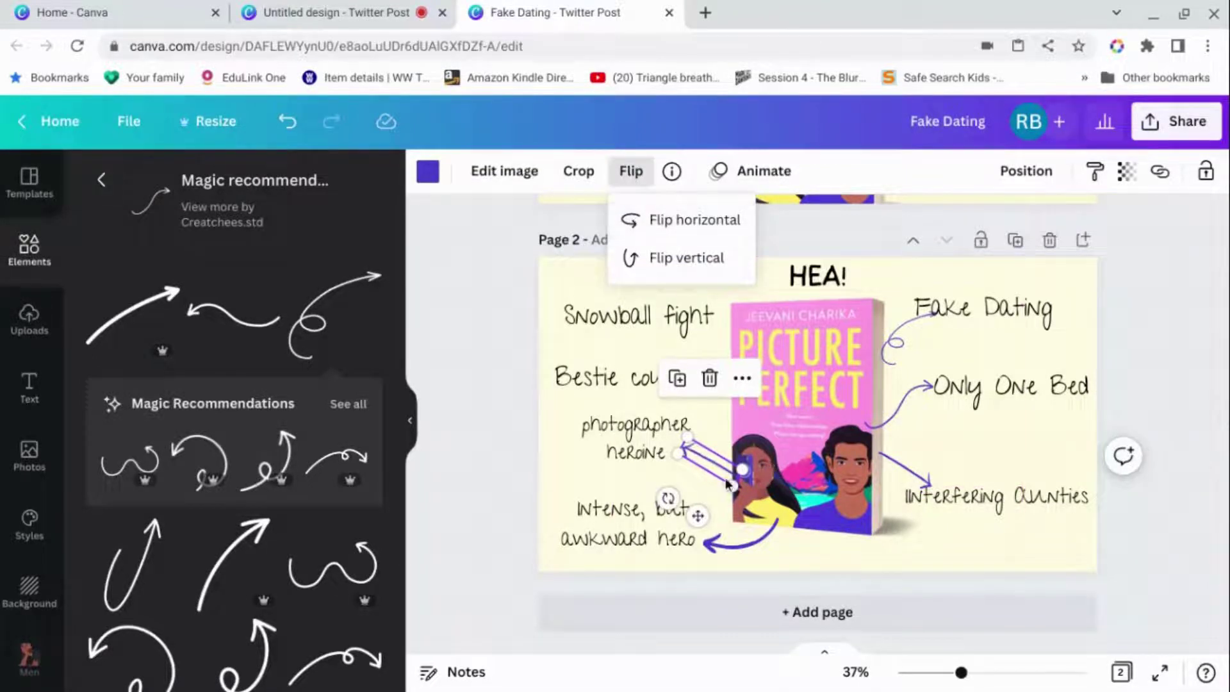
click(657, 219)
drag(725, 476, 725, 365)
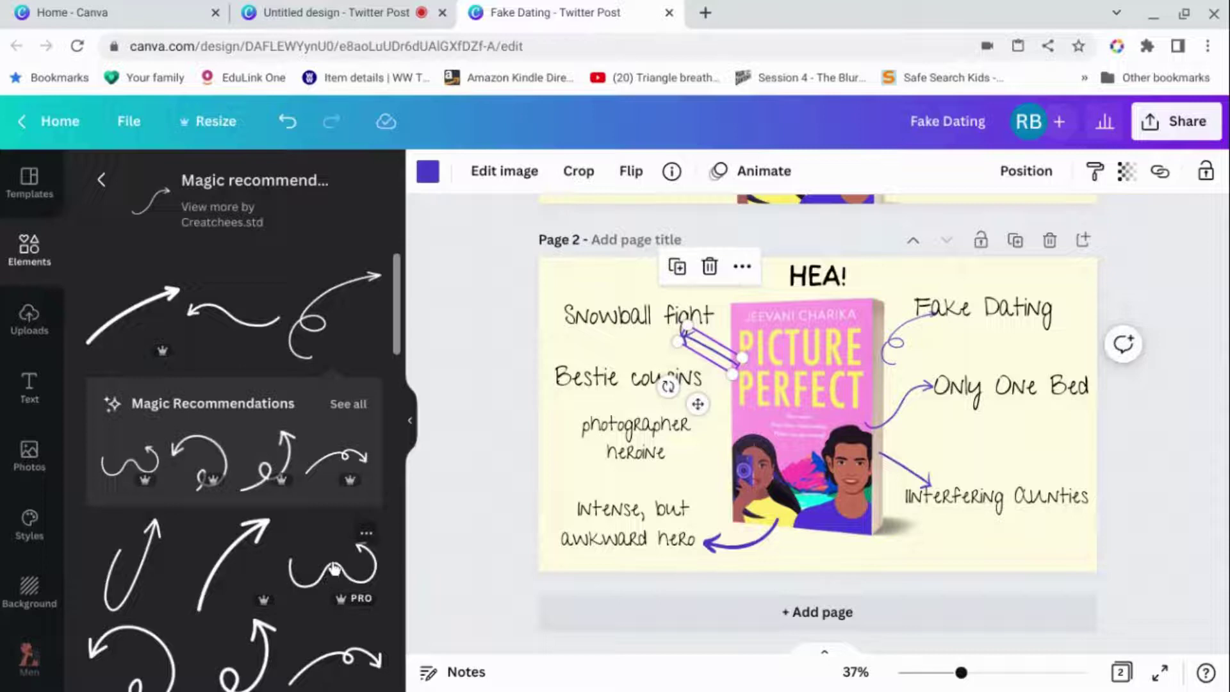
Add a purple hand-drawn arrow, flipped horizontally and rotated -28°, beside photographer heroine
click(146, 582)
click(429, 173)
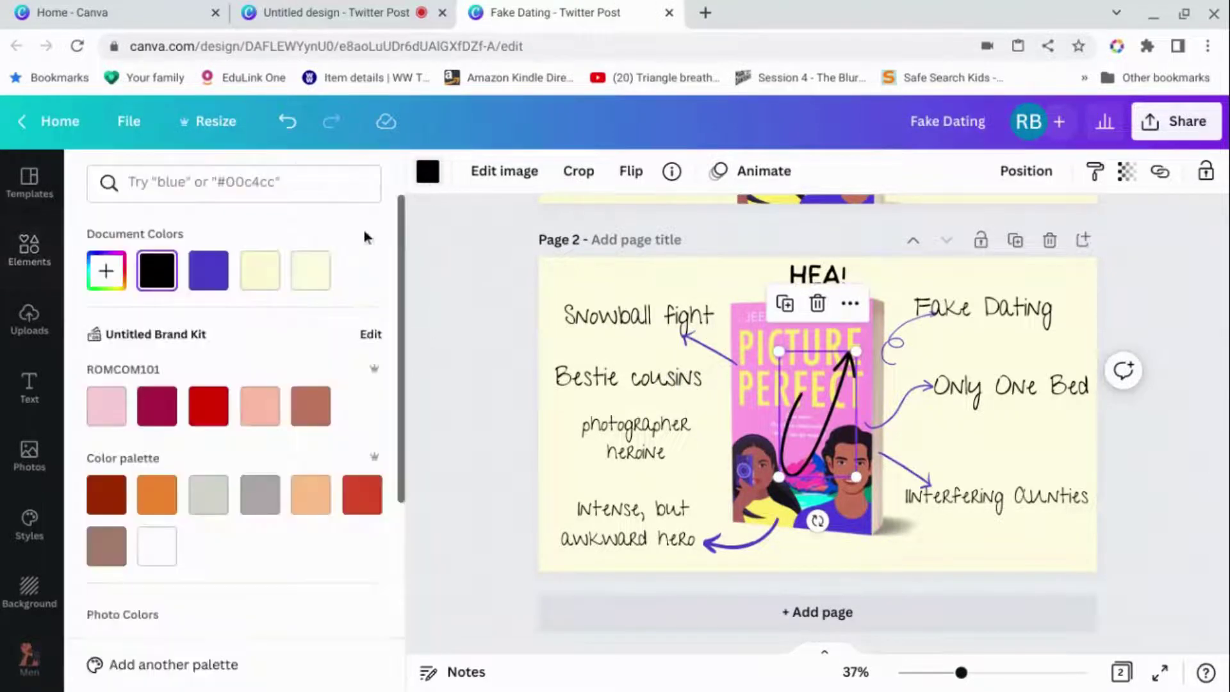
click(205, 272)
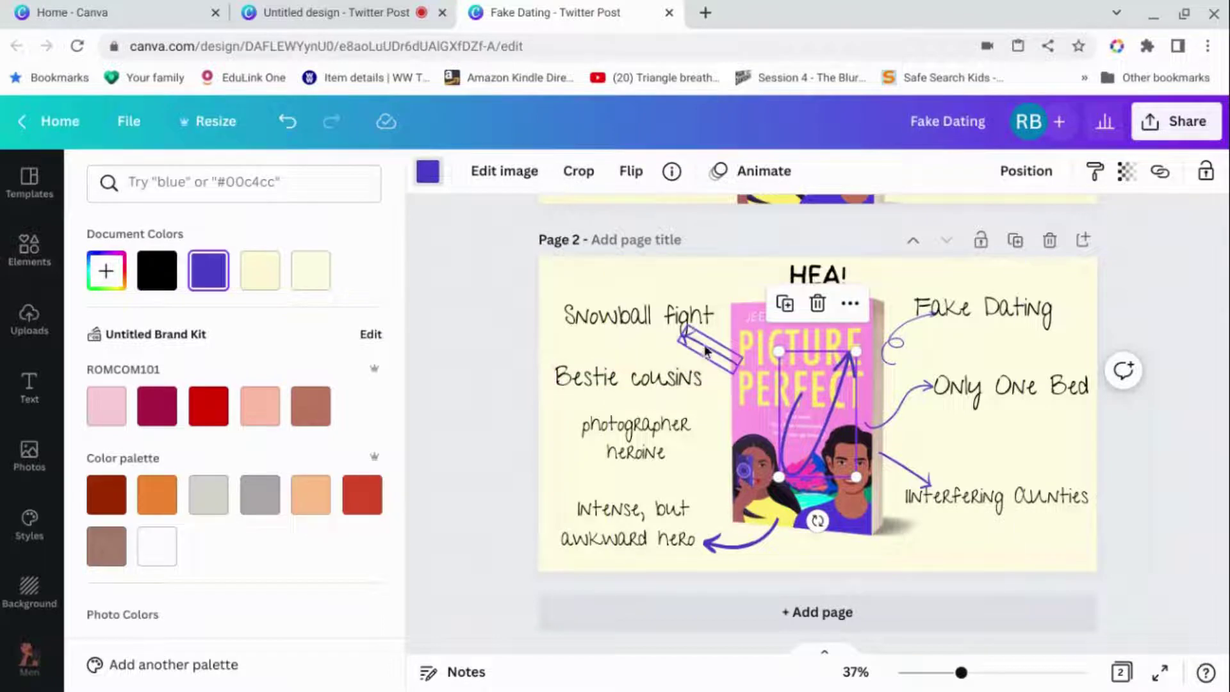
drag(779, 477, 784, 469)
drag(824, 410, 734, 432)
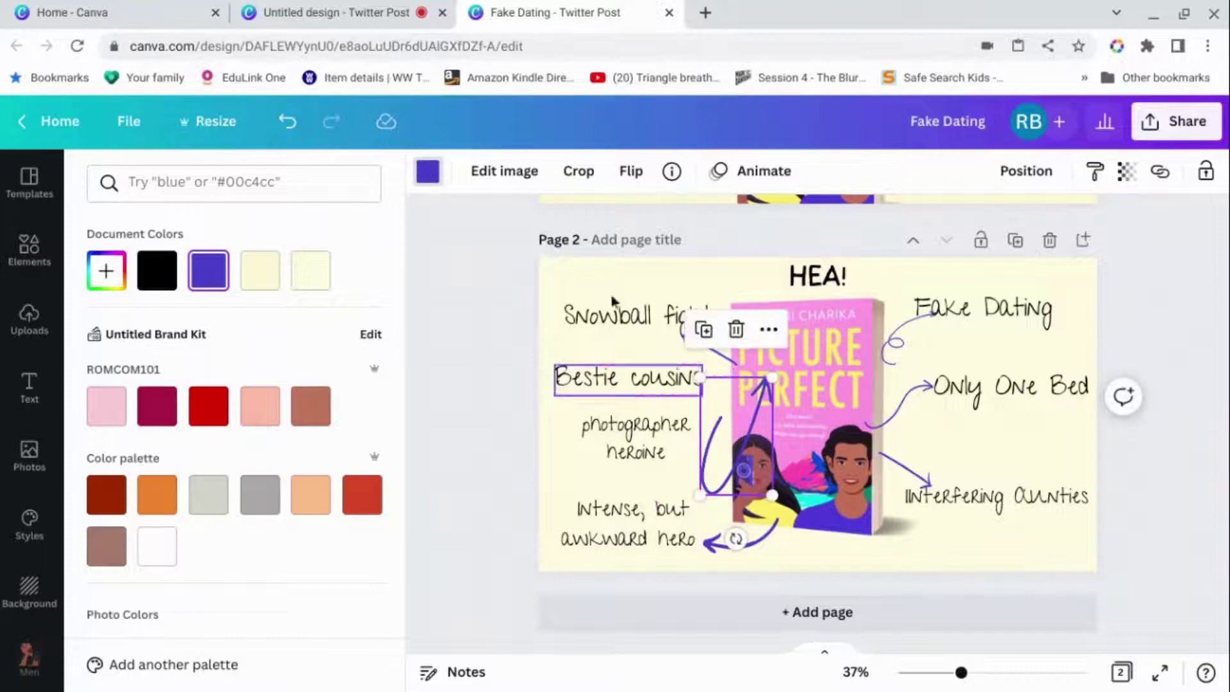
click(631, 170)
click(649, 221)
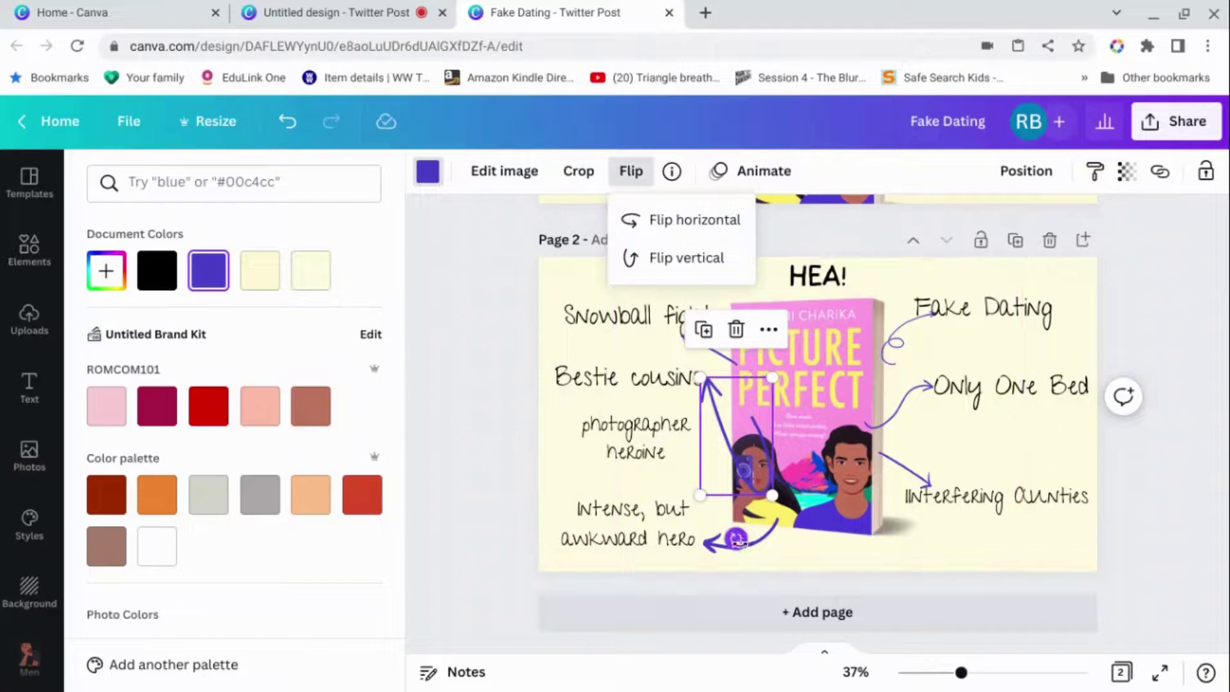
drag(735, 539, 786, 519)
drag(751, 474, 714, 442)
Resize and position an arrow pointing at the awkward hero label, then clear the selection
drag(845, 442, 760, 568)
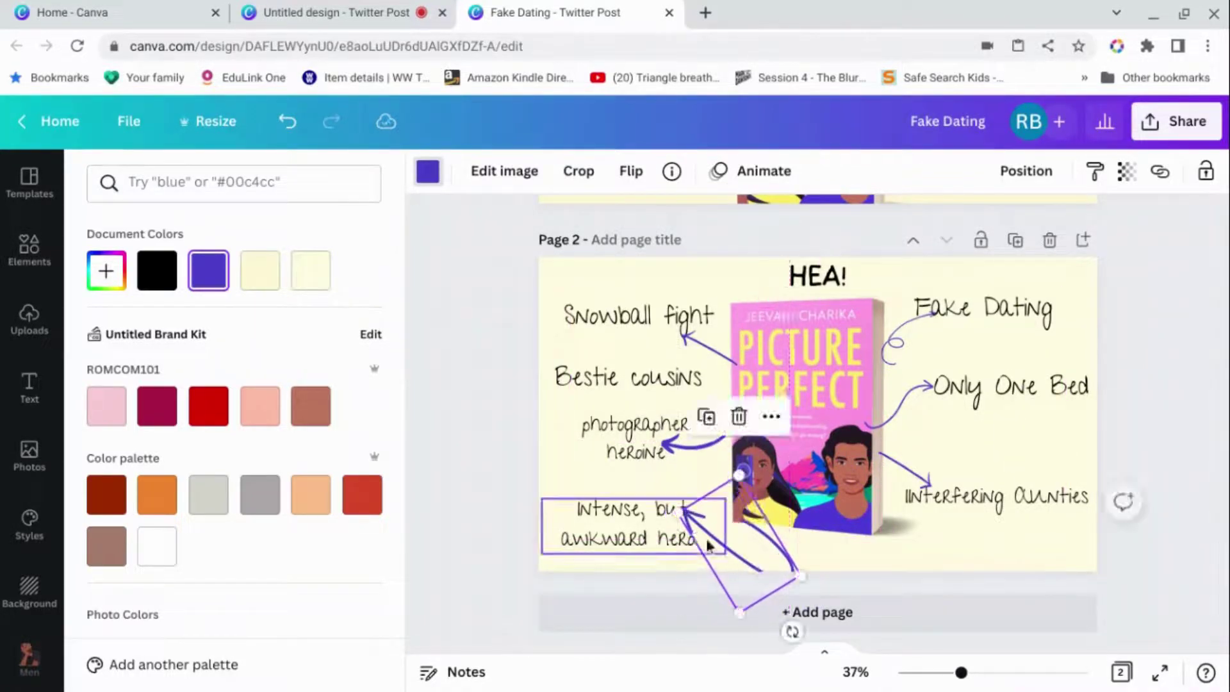
drag(681, 511, 730, 525)
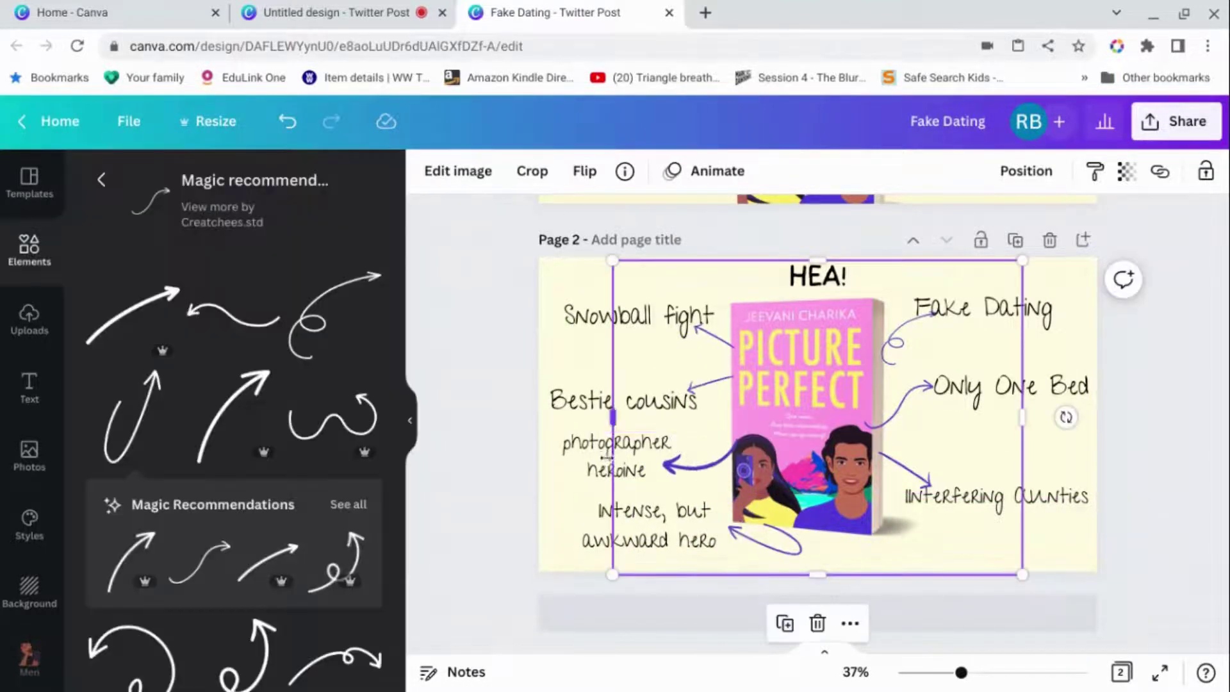
click(587, 466)
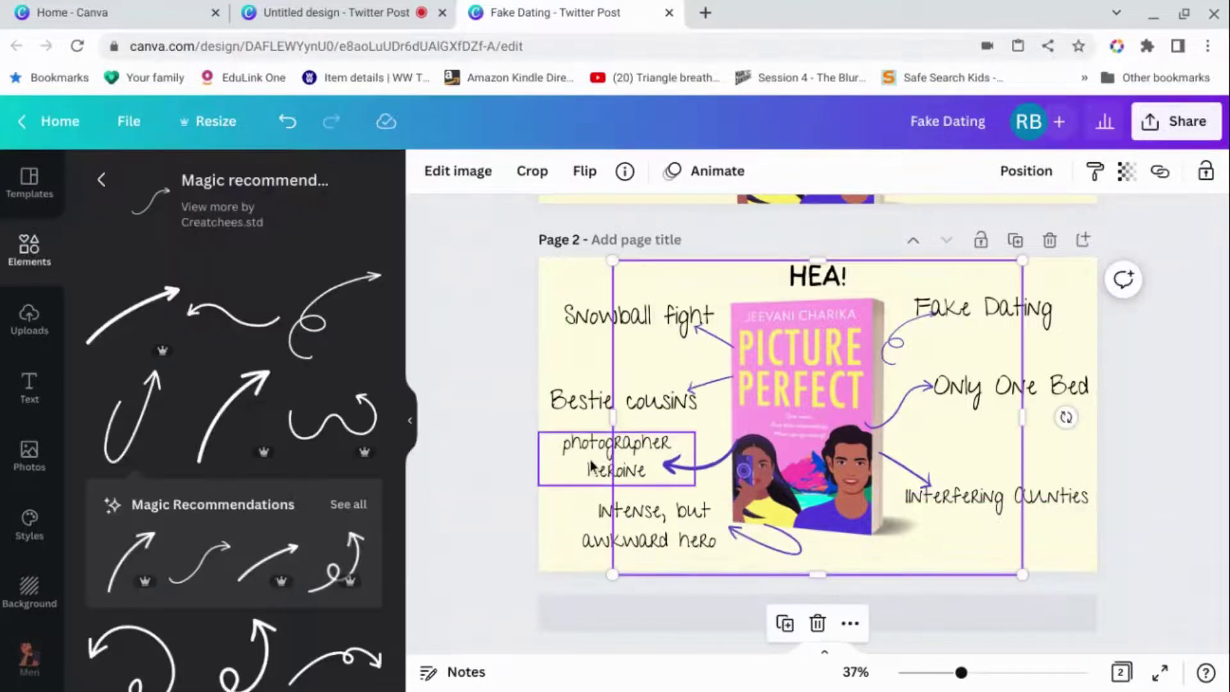
click(989, 556)
key(Escape)
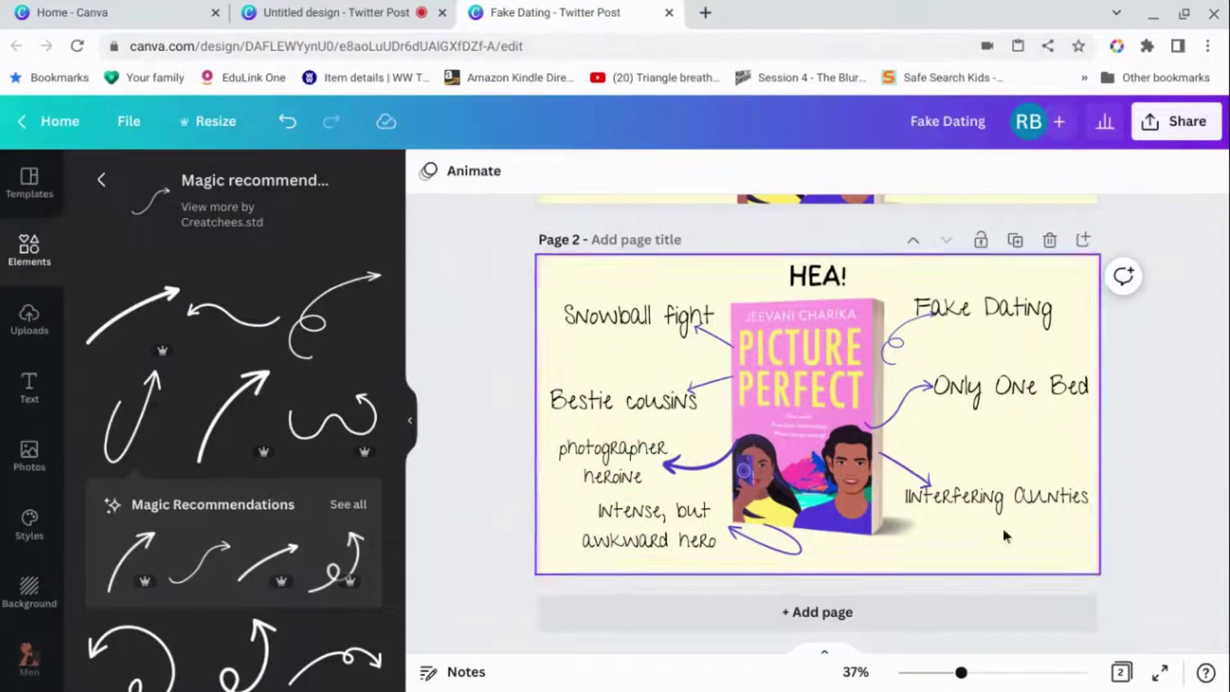
Centre the book pack shot on page 2 so the arrow tails tuck behind it
click(815, 378)
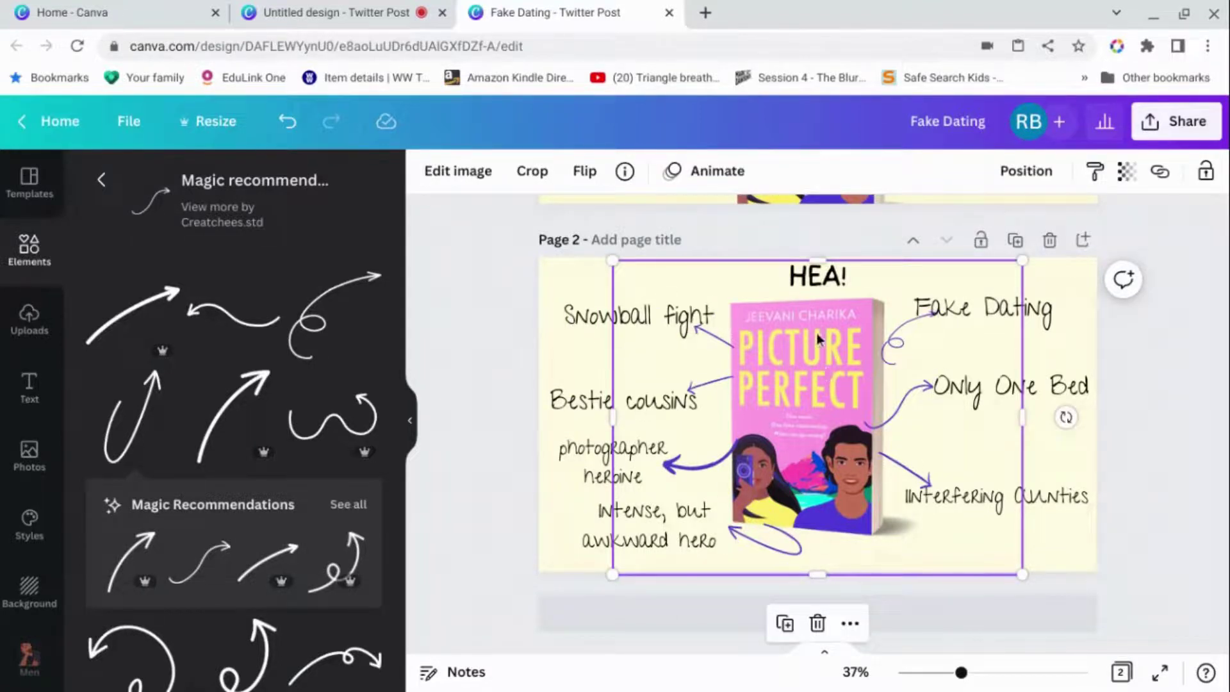
drag(809, 349, 809, 347)
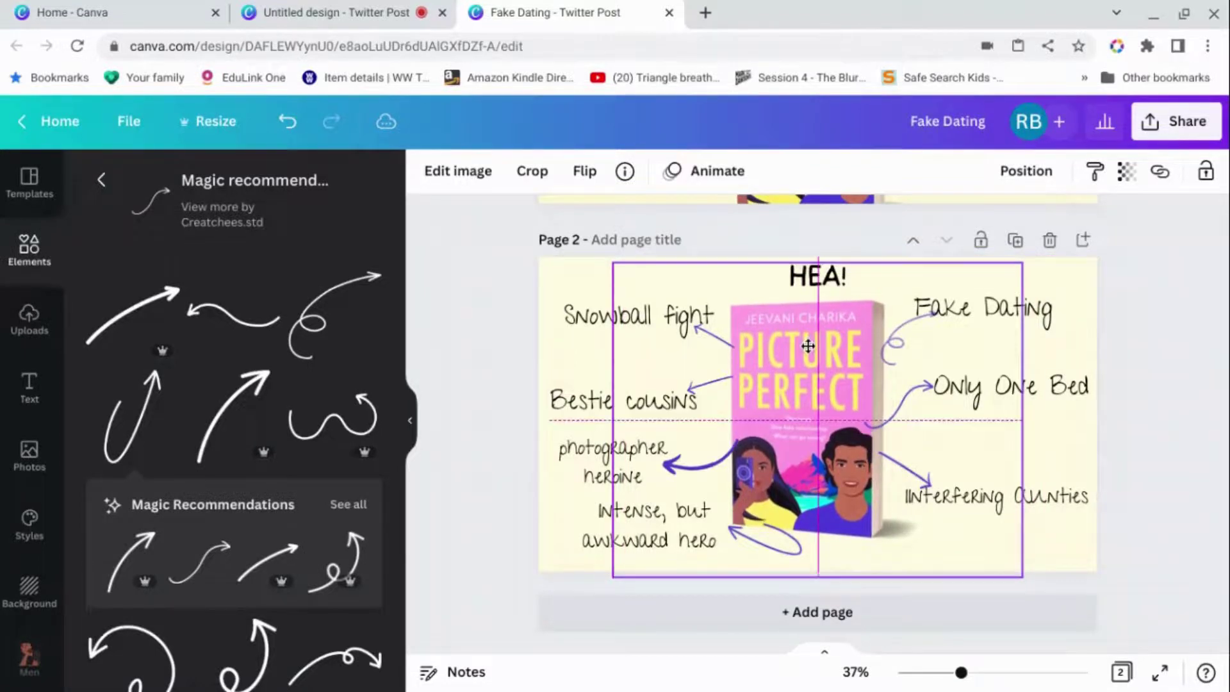
click(1030, 175)
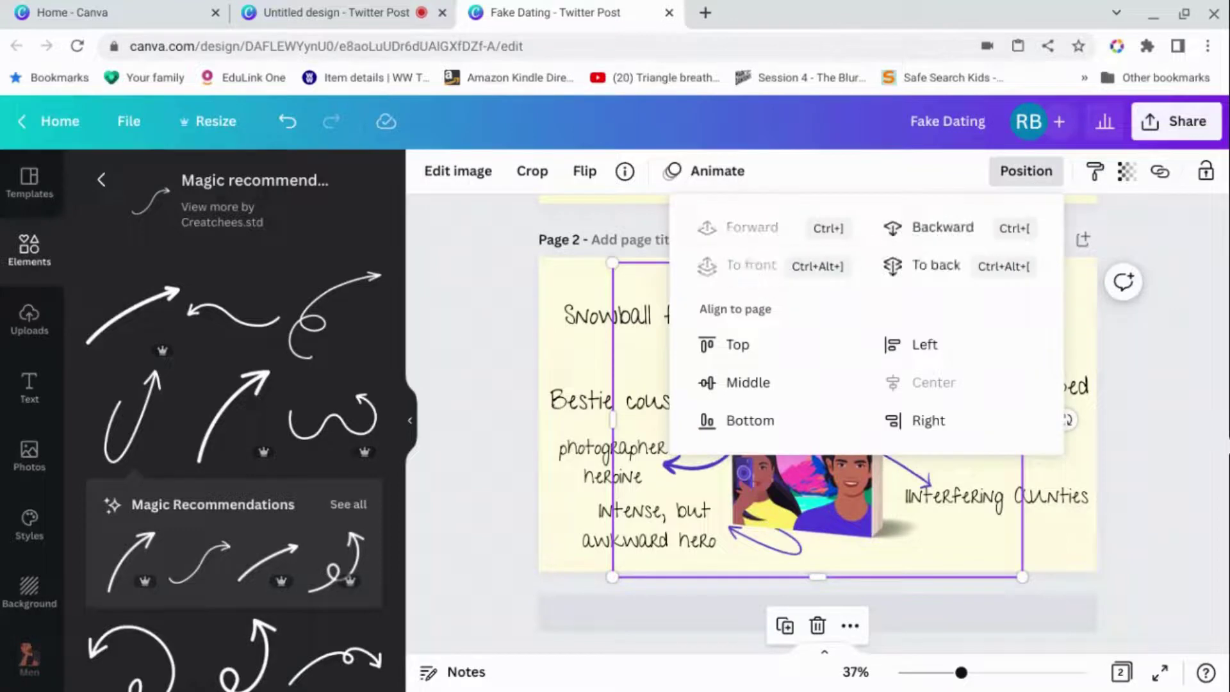
click(1190, 472)
click(1191, 472)
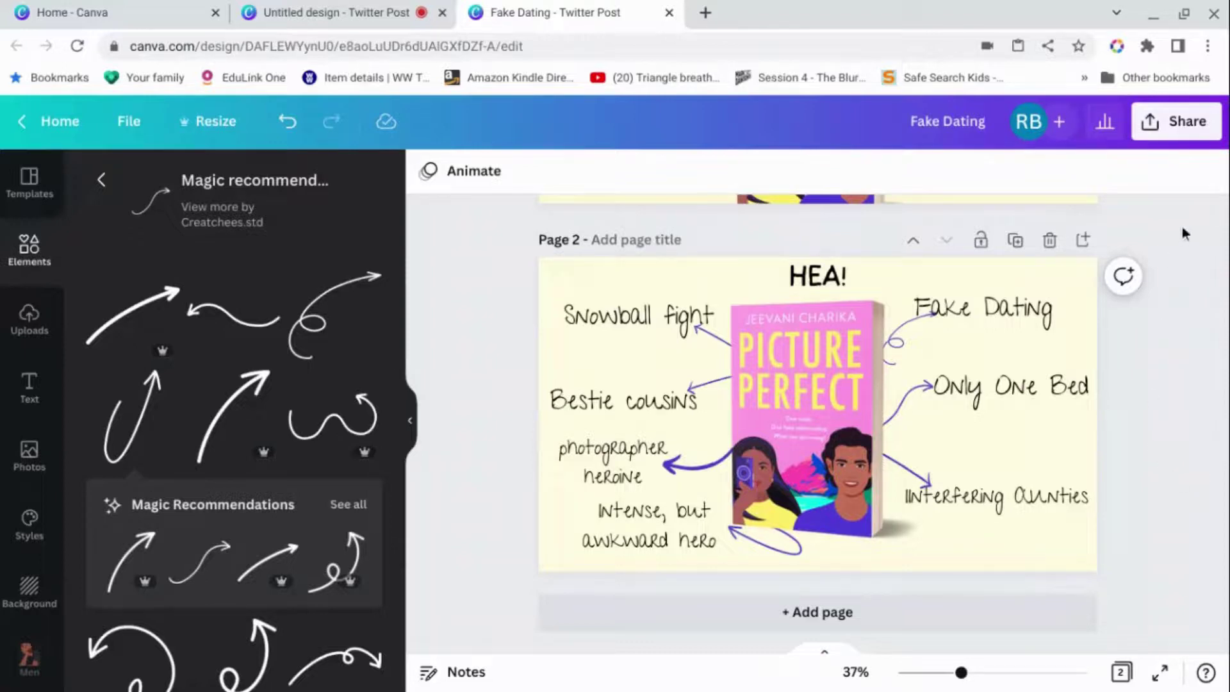
Set the download to JPG at 1600 × 900 px, exporting only Page 2
click(1179, 122)
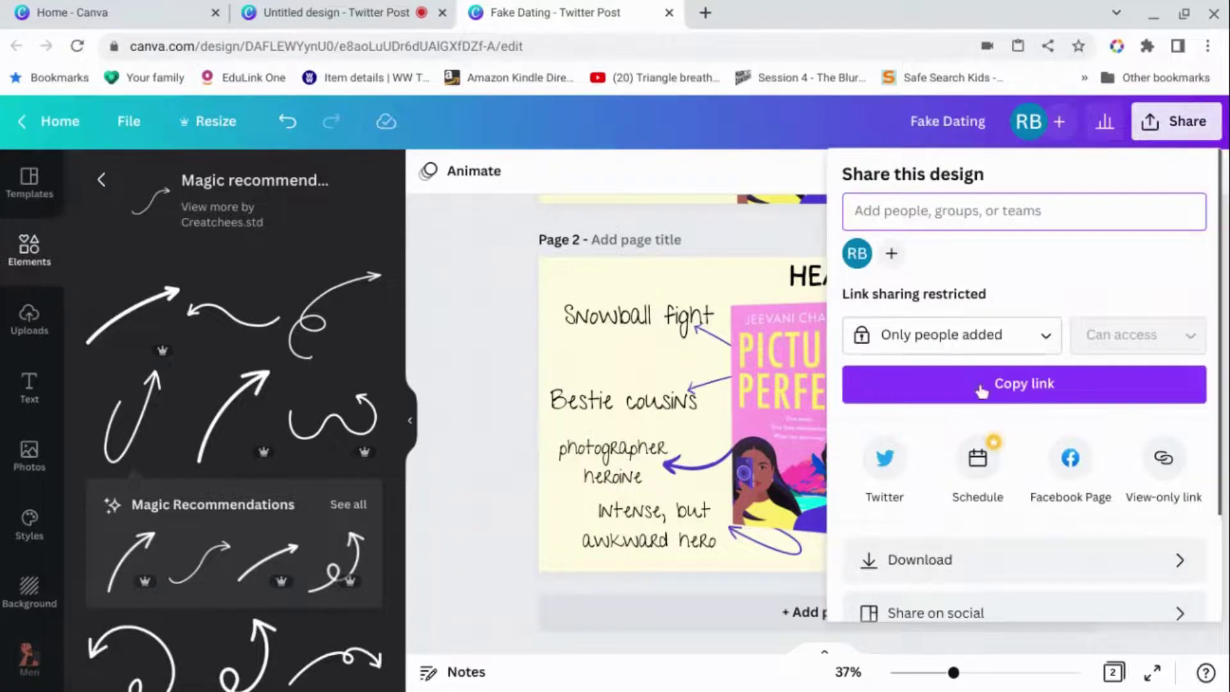
scroll(983, 420, down, 2)
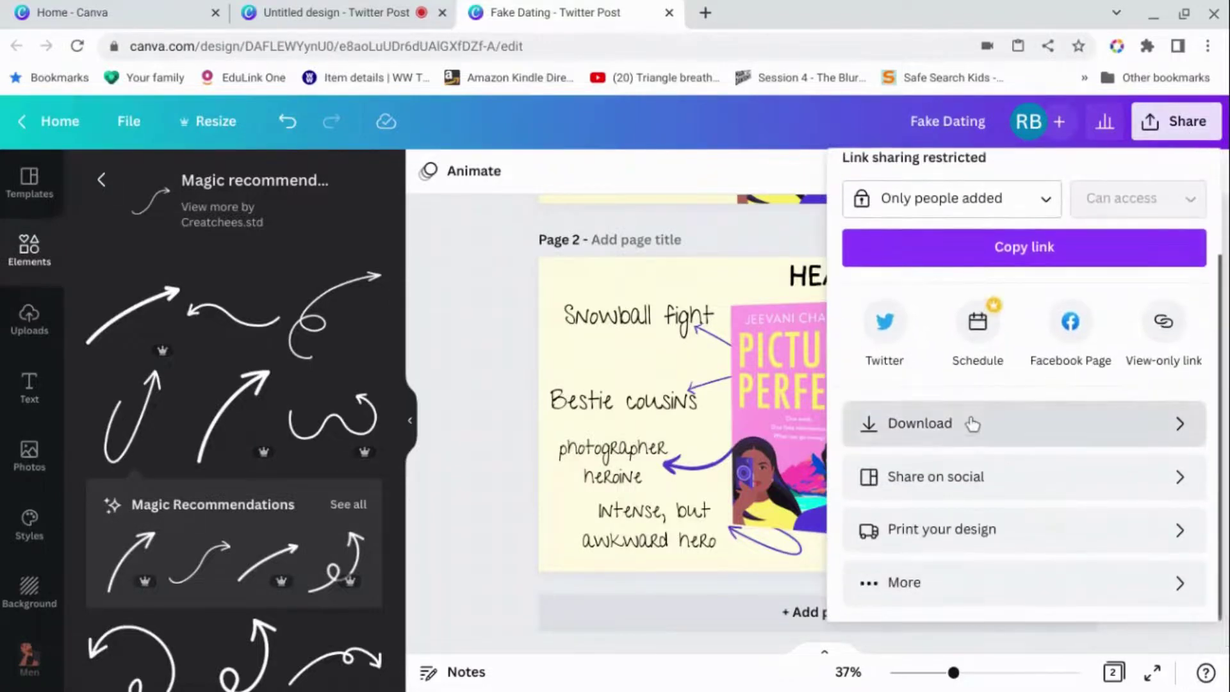
click(972, 423)
click(1108, 264)
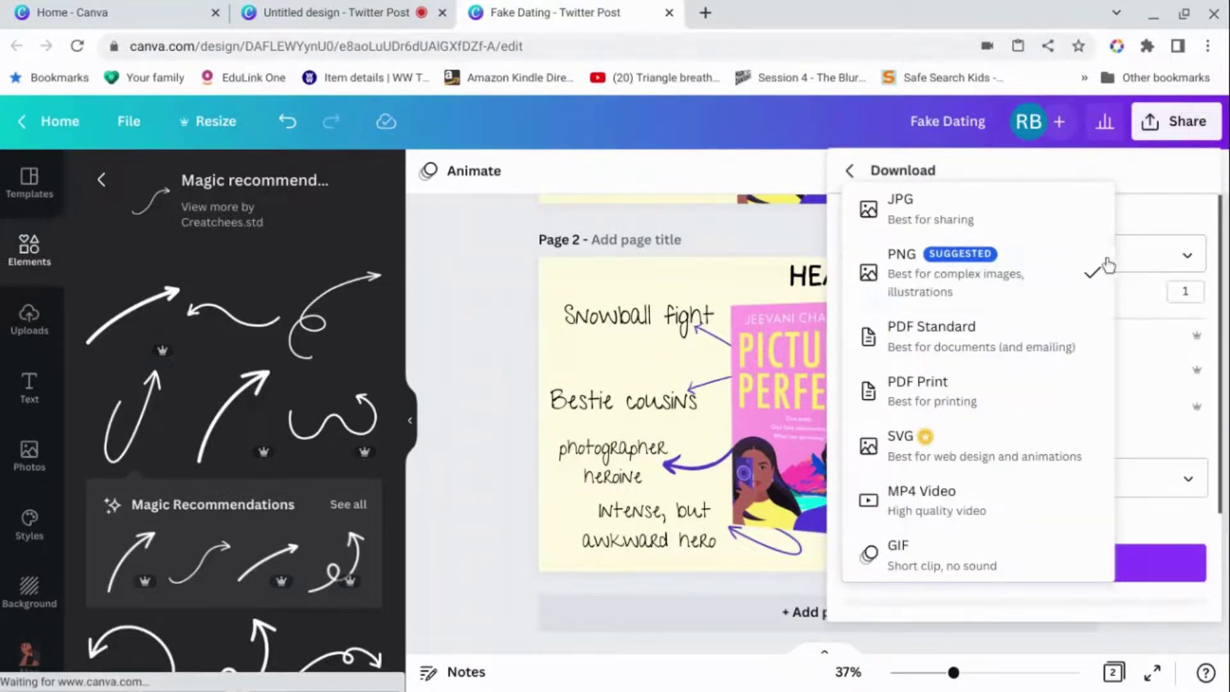
click(1020, 223)
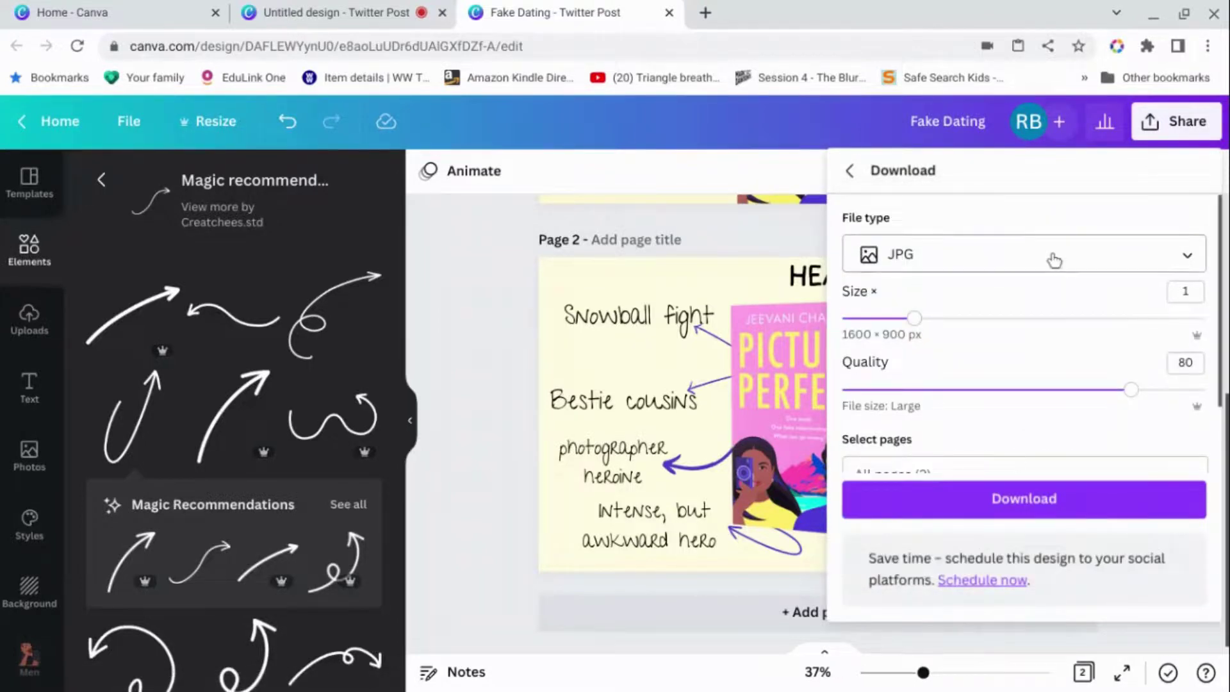
scroll(1049, 260, down, 1)
click(1187, 402)
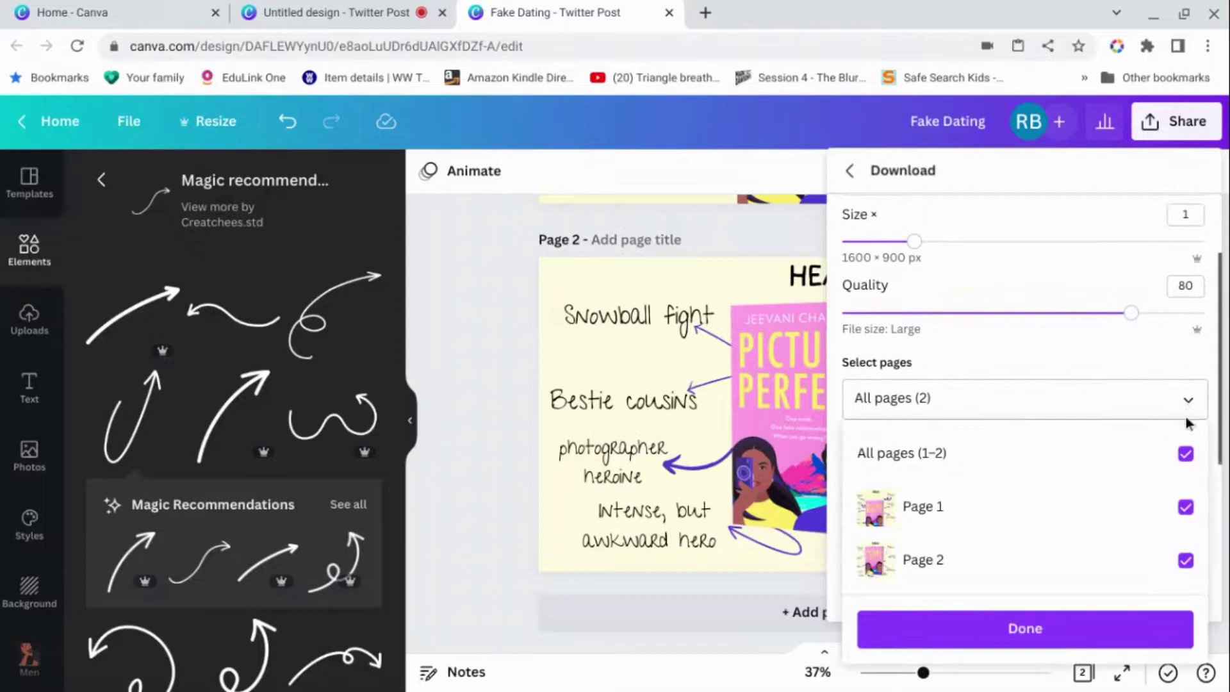
click(1186, 454)
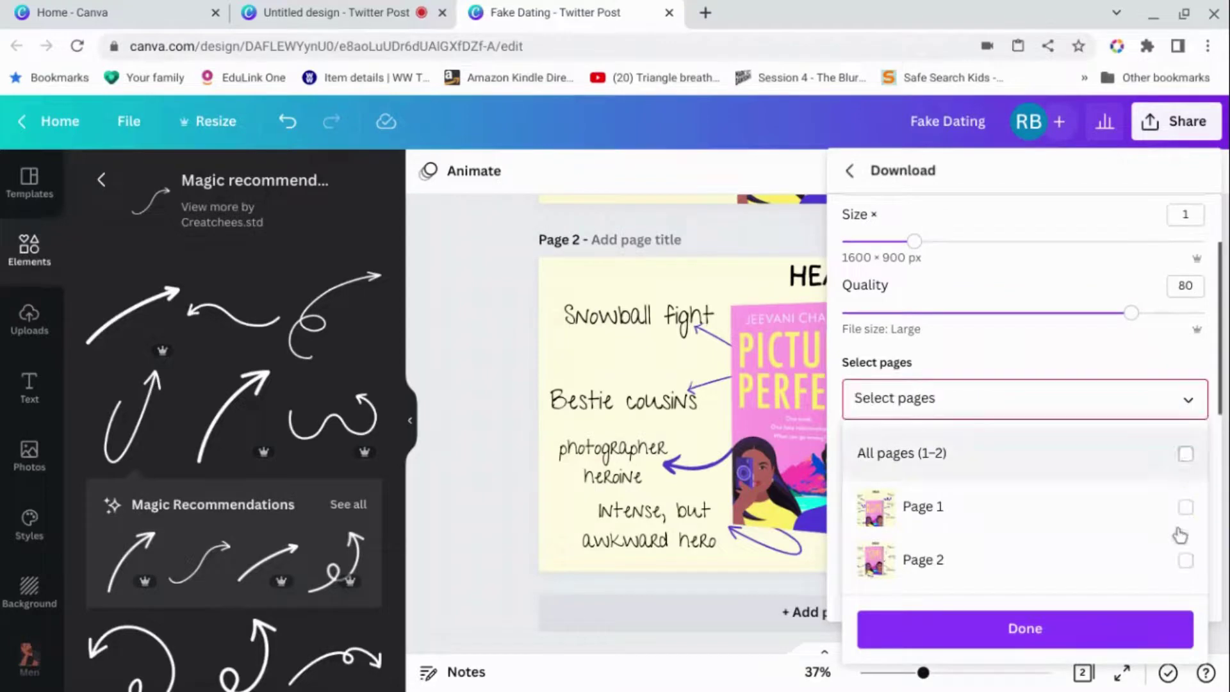
click(1186, 564)
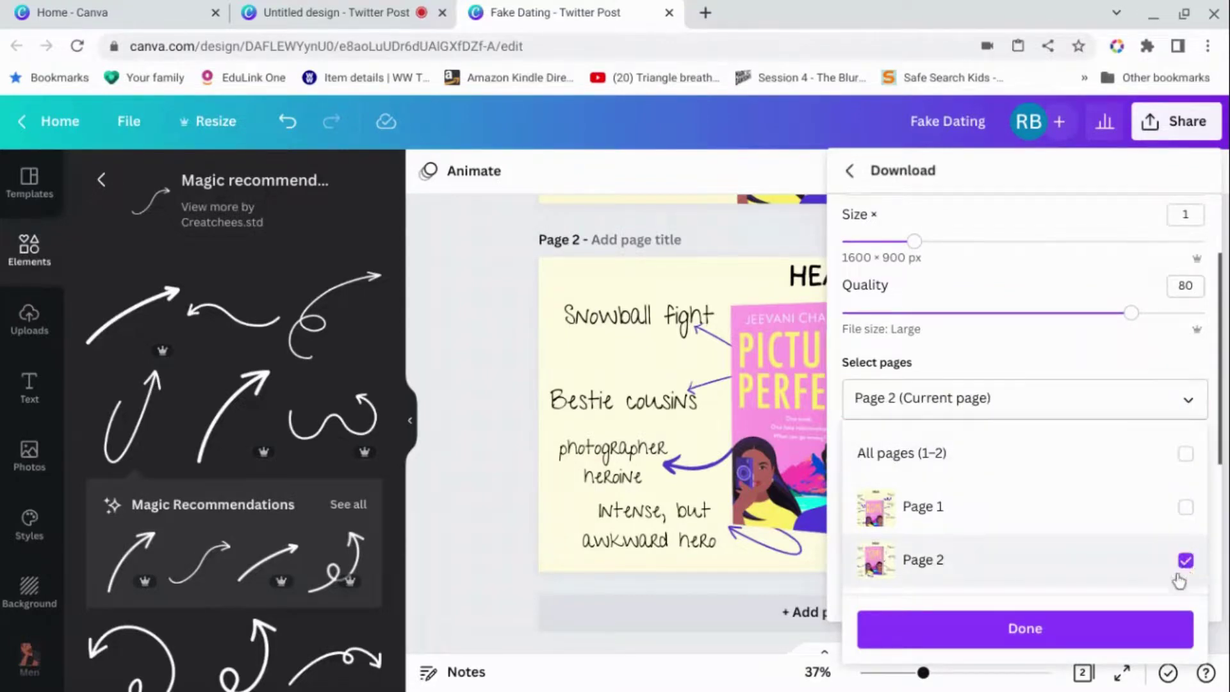
click(1091, 635)
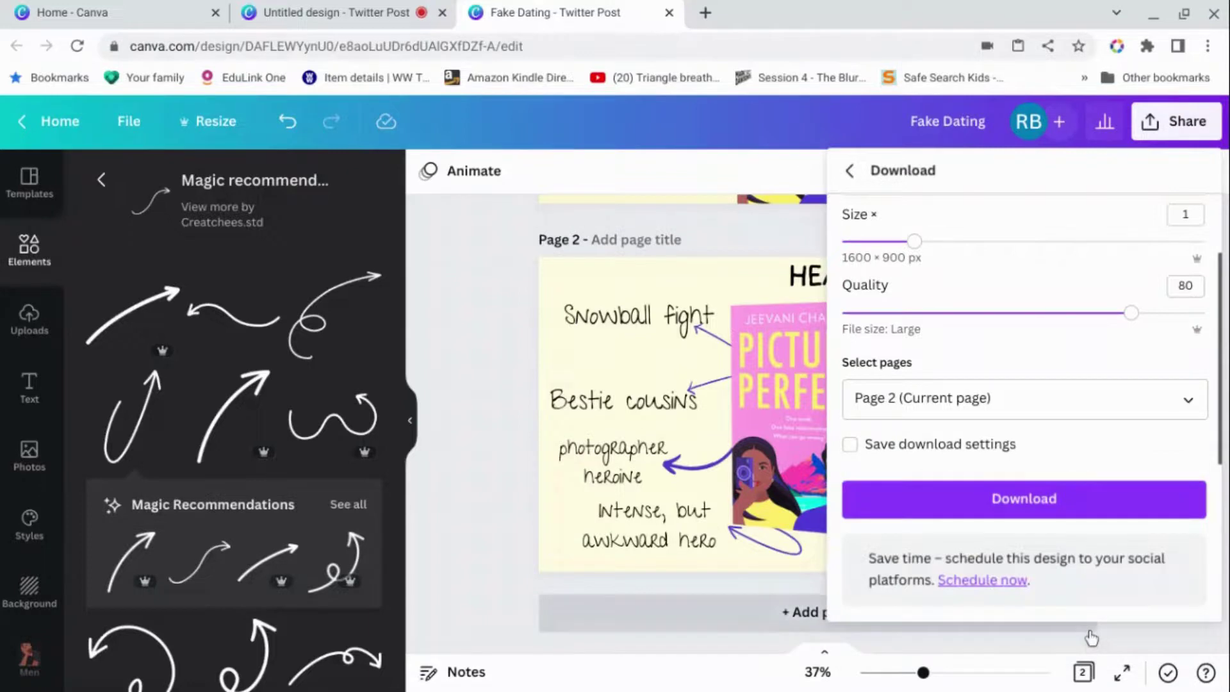
Download page 2 and save it as 'PP twitter tropes arrows.jpg'
click(1038, 500)
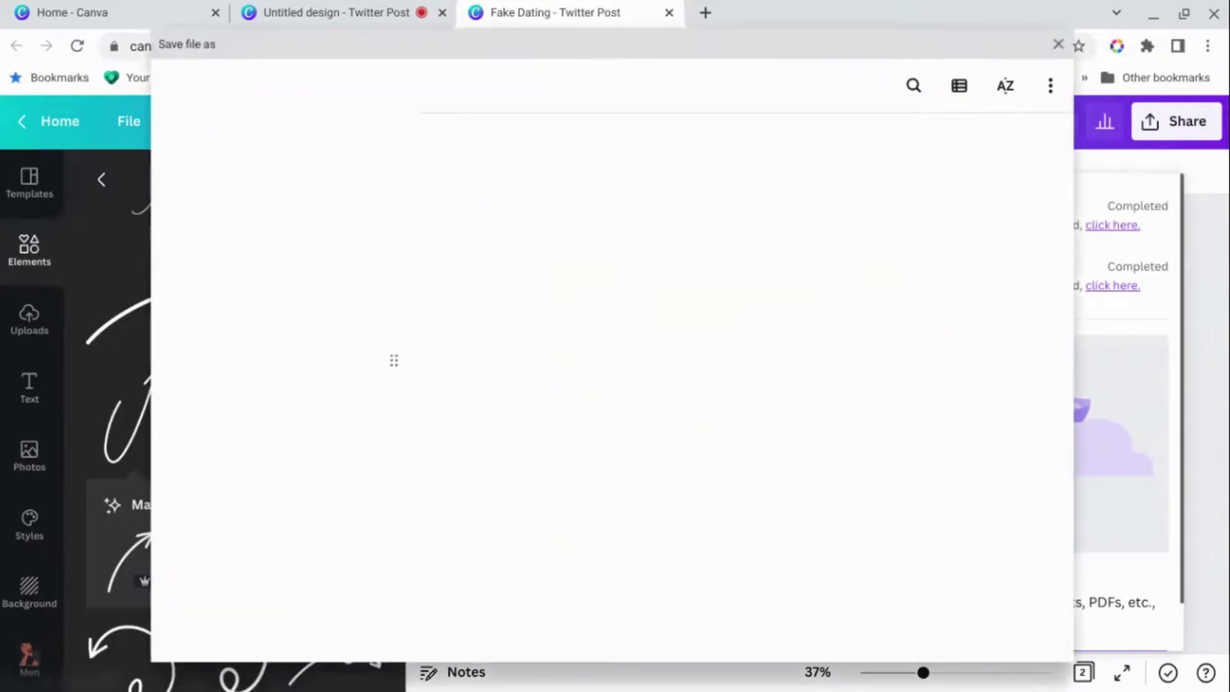
text(PP tiw)
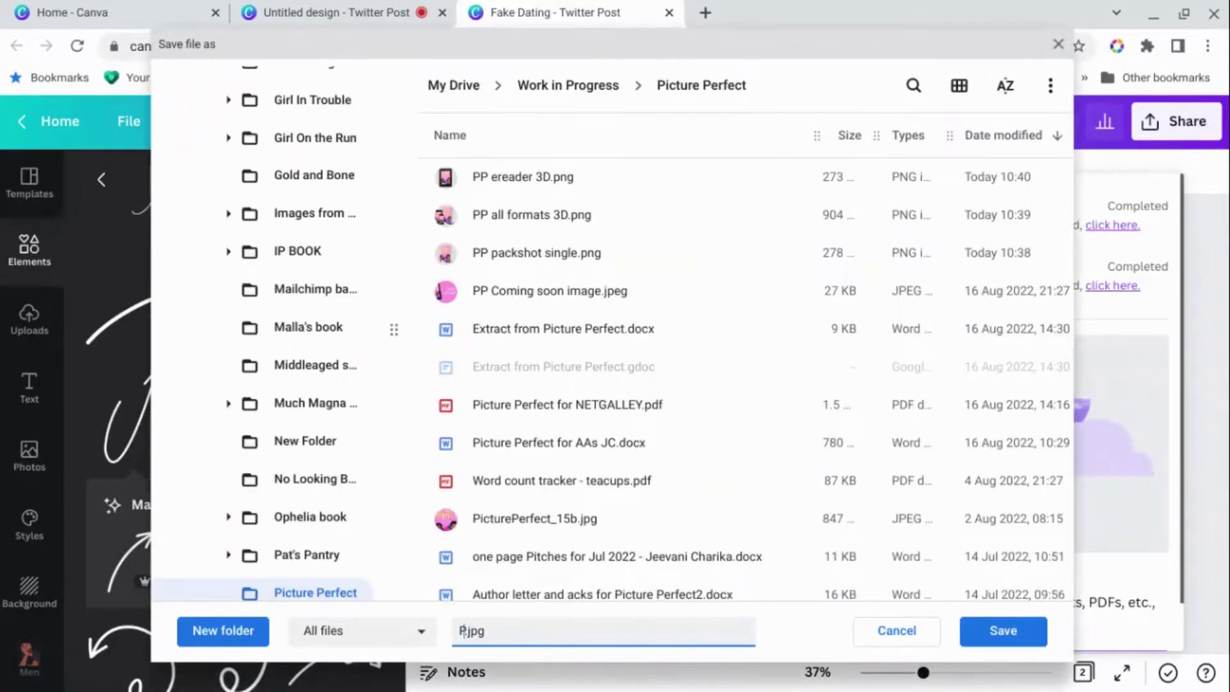
text(t)
key(BackSpace)
key(BackSpace)
key(BackSpace)
text(witter tropes)
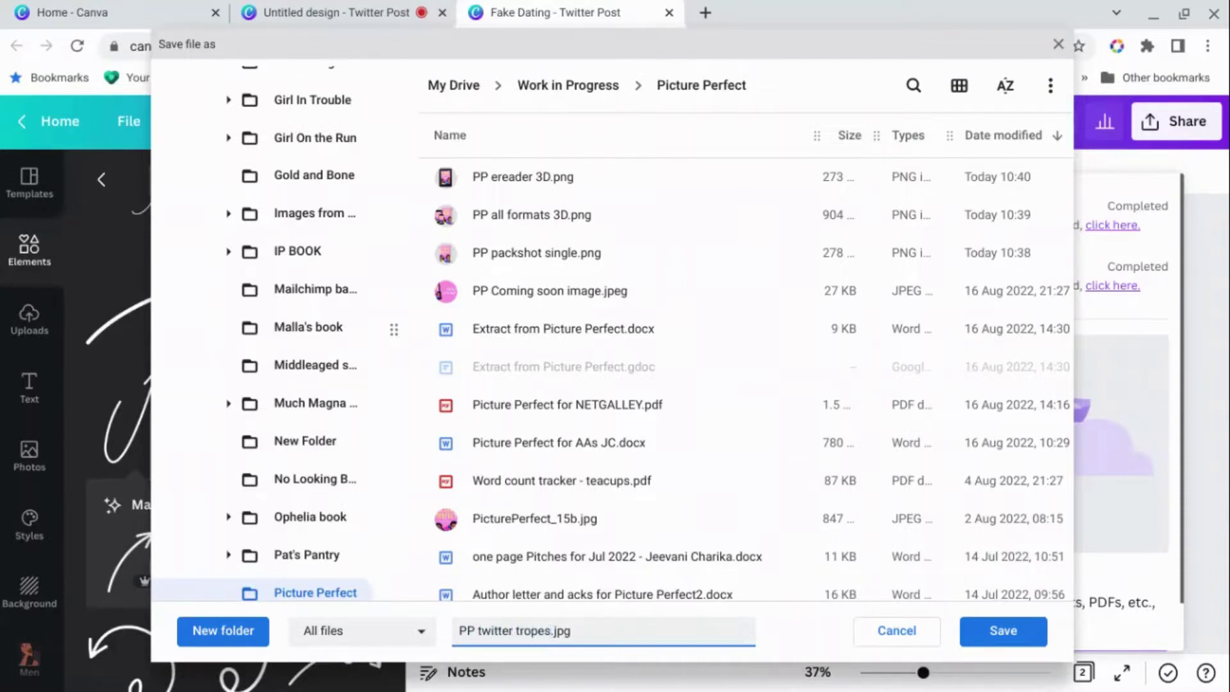
text( arrows)
key(Return)
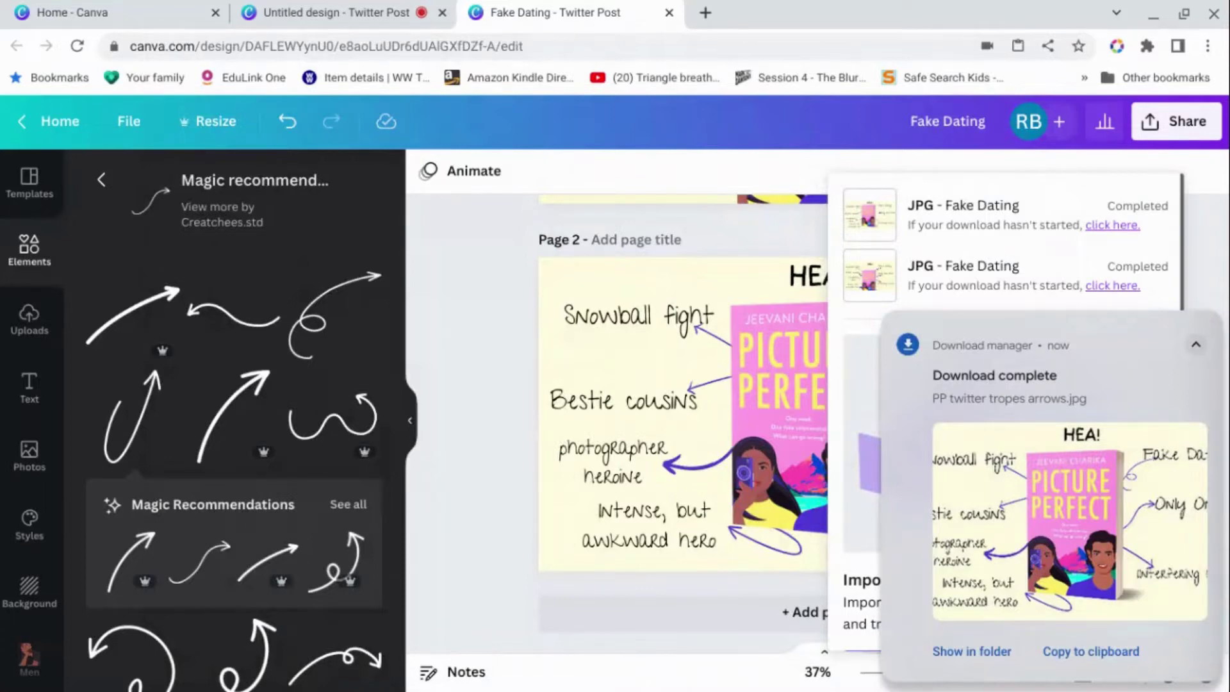
Dismiss the download notices and bring up the Twitter posting panel from Share
click(749, 436)
click(1190, 131)
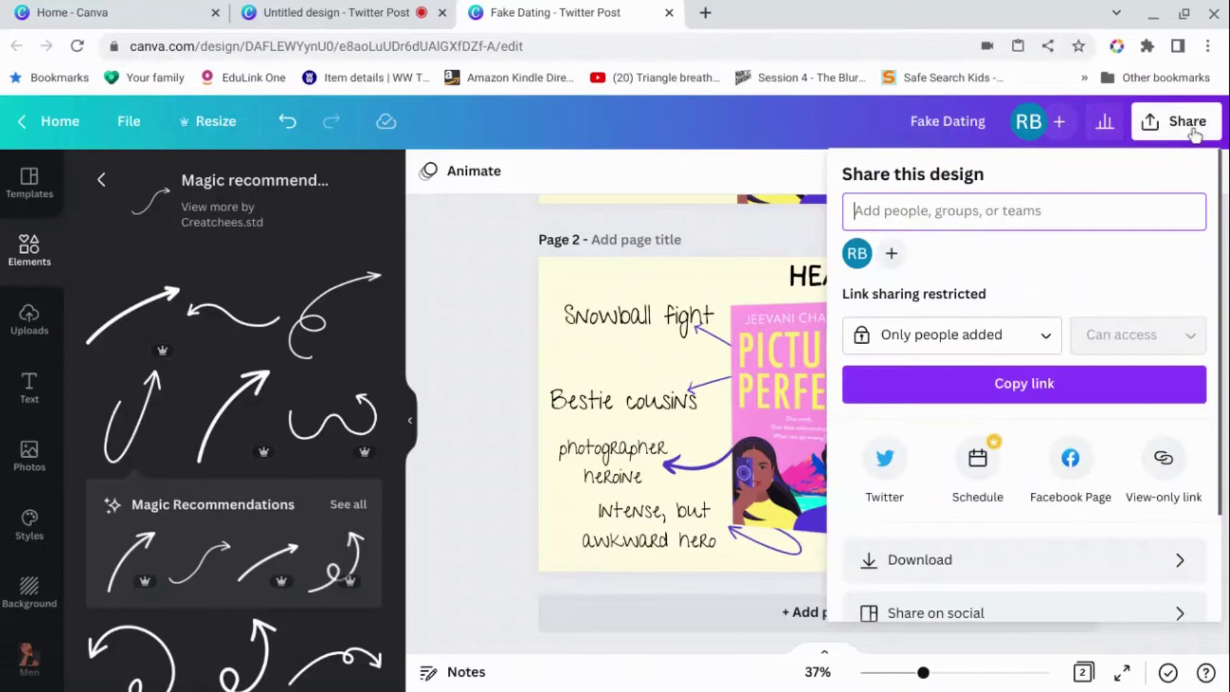
click(892, 469)
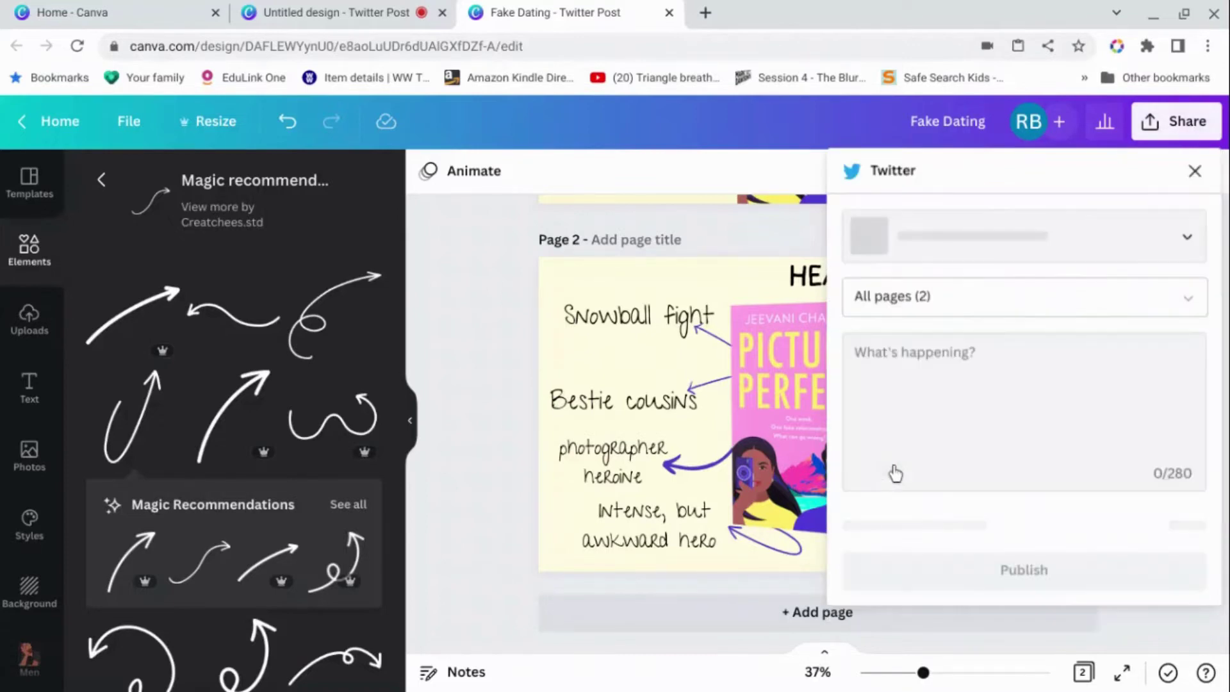